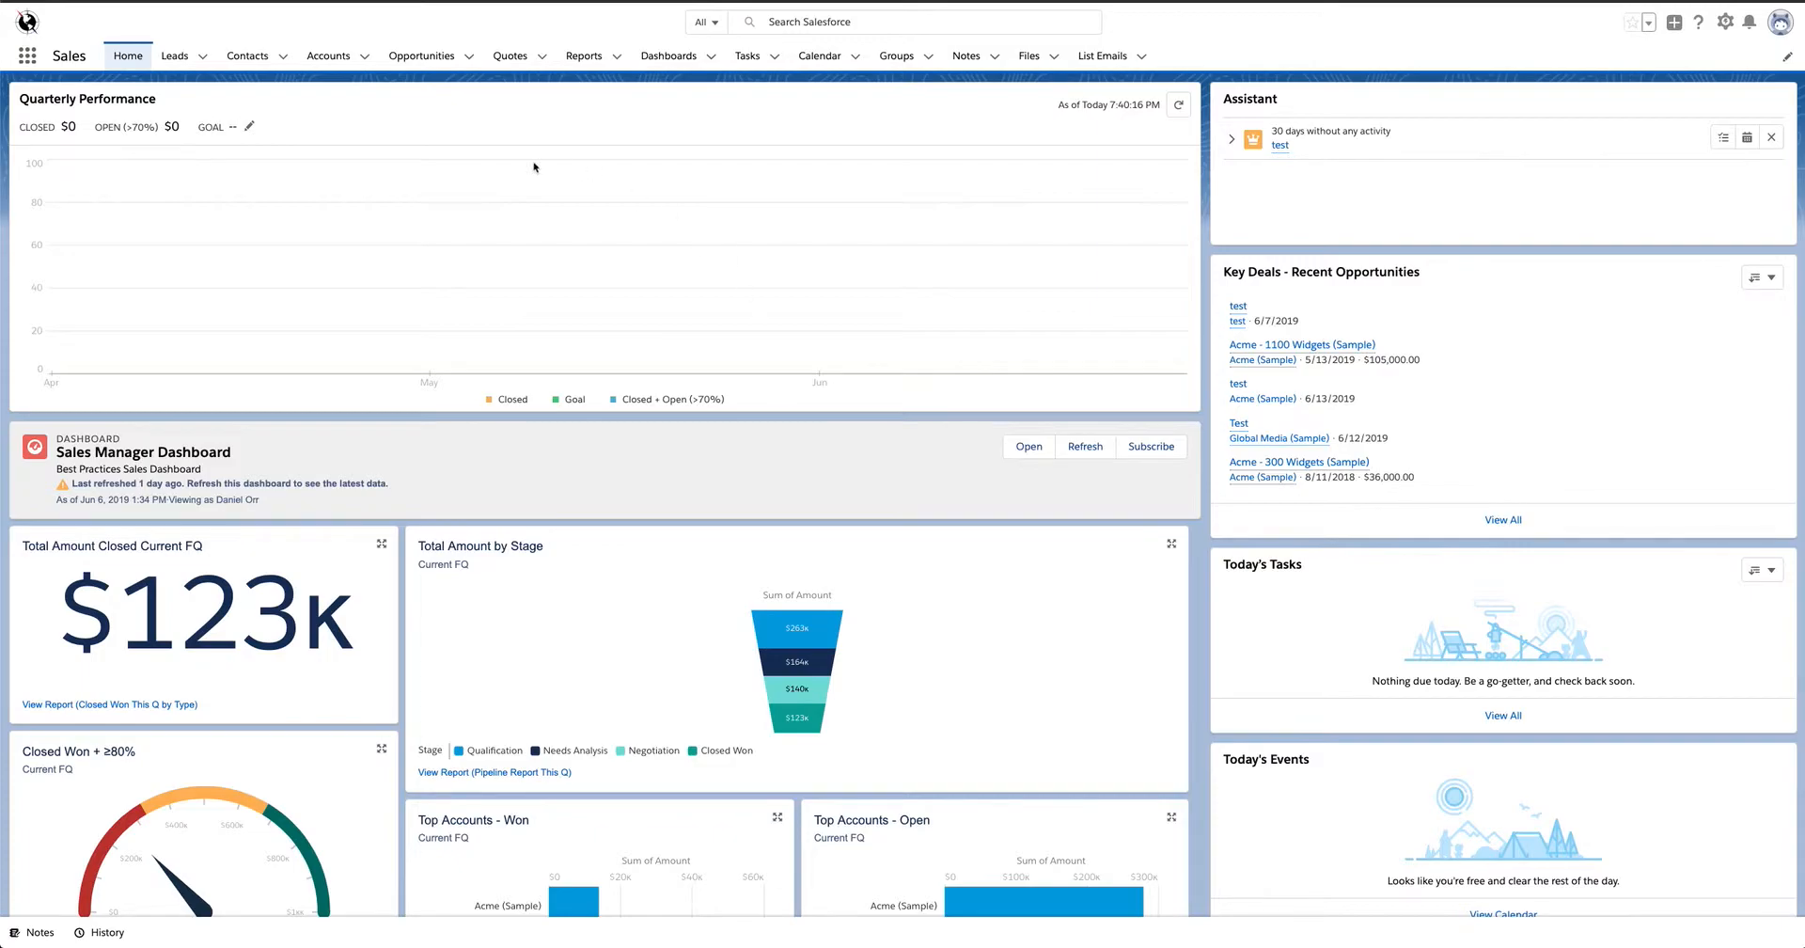
Open the Acme (Sample) account record from the Accounts list.
{"action": "left_click", "coordinate": [329, 57]}
{"action": "left_click", "coordinate": [145, 200]}
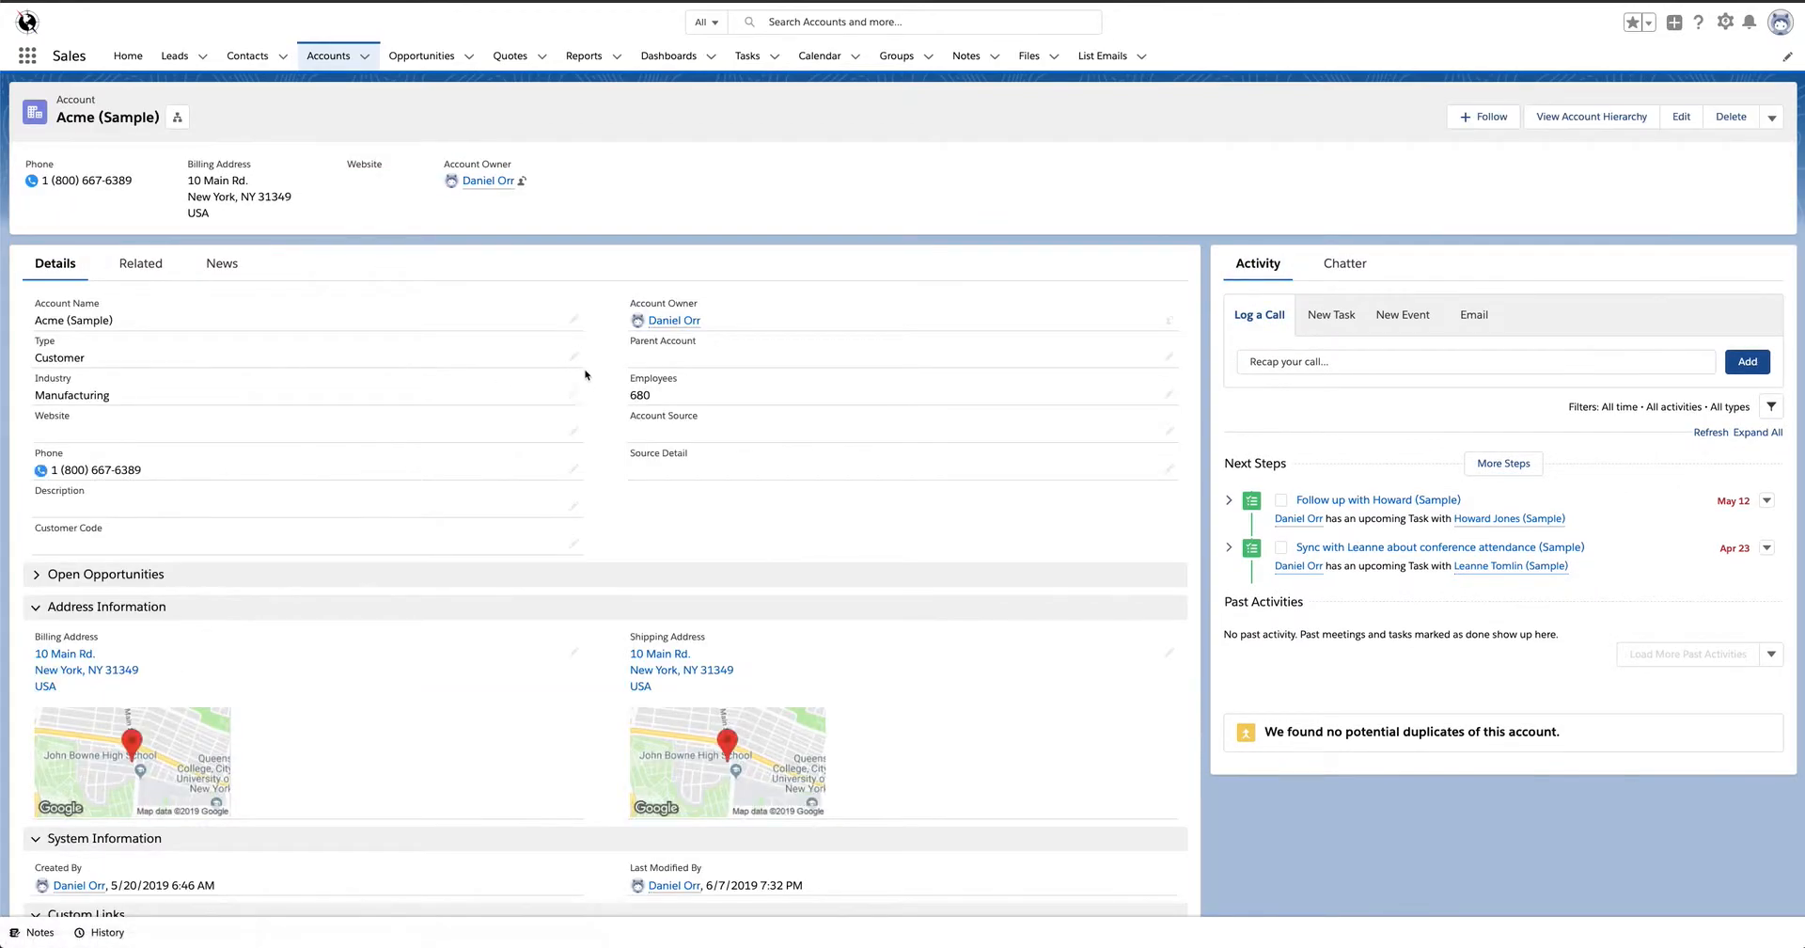
{"action": "left_click", "coordinate": [573, 356]}
{"action": "left_click", "coordinate": [447, 354]}
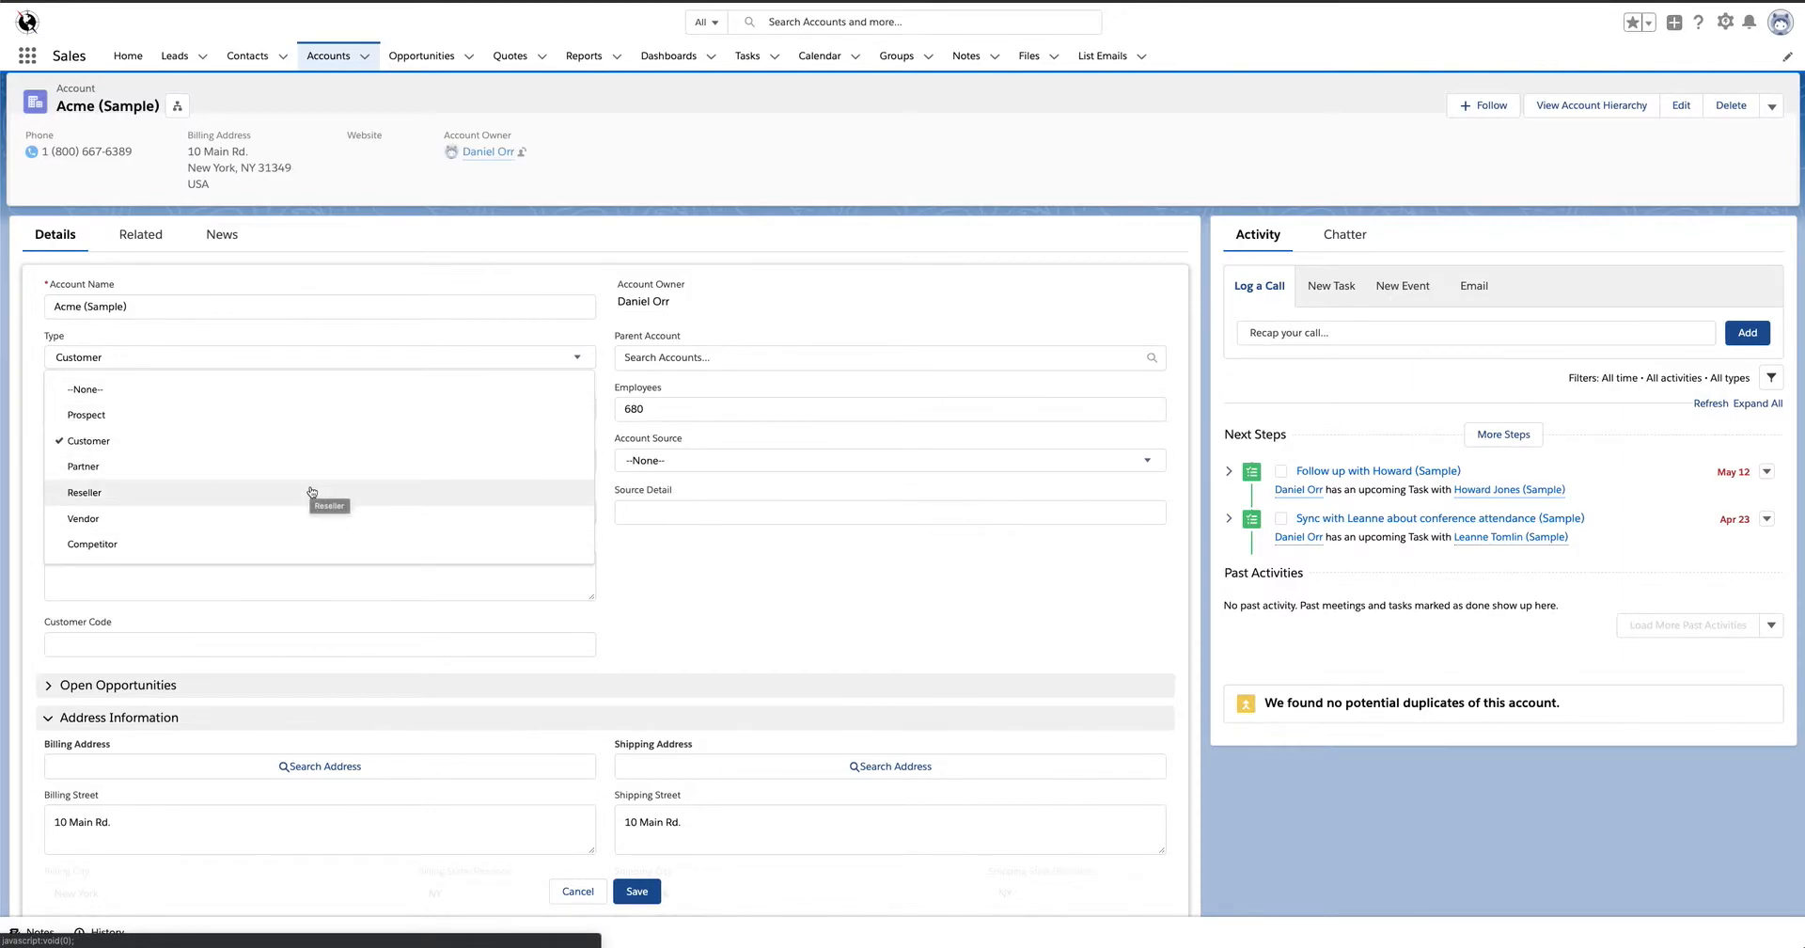
{"action": "left_click", "coordinate": [262, 416]}
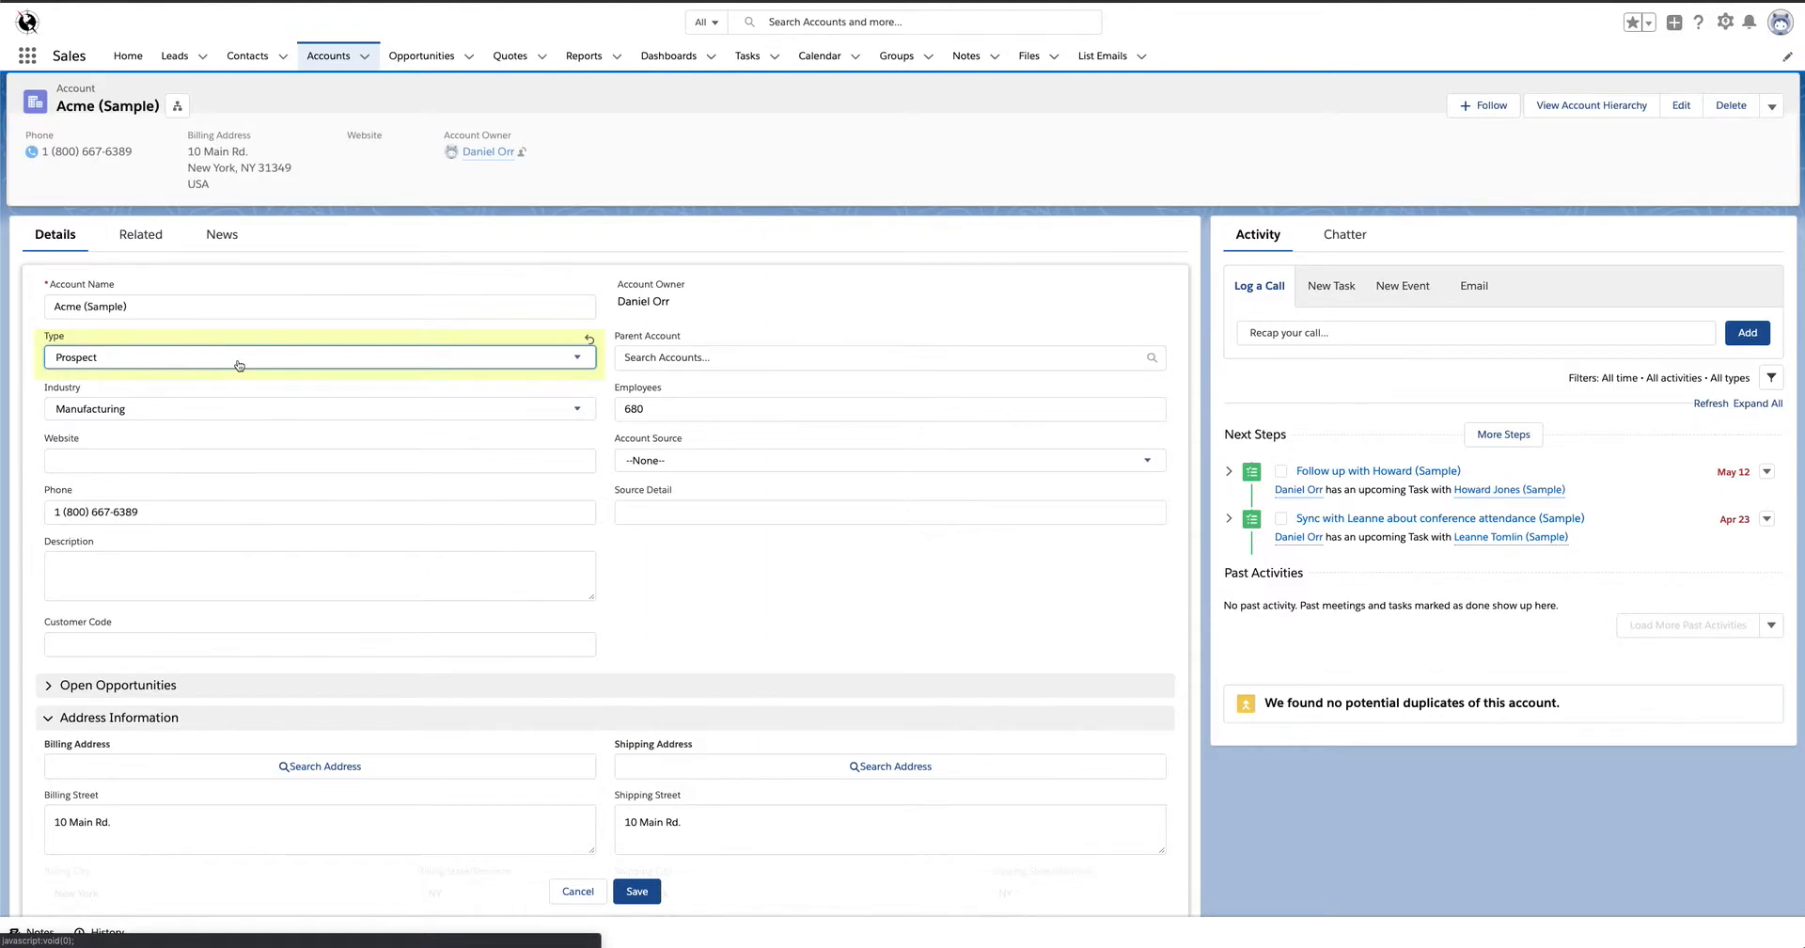
{"action": "left_click", "coordinate": [240, 361]}
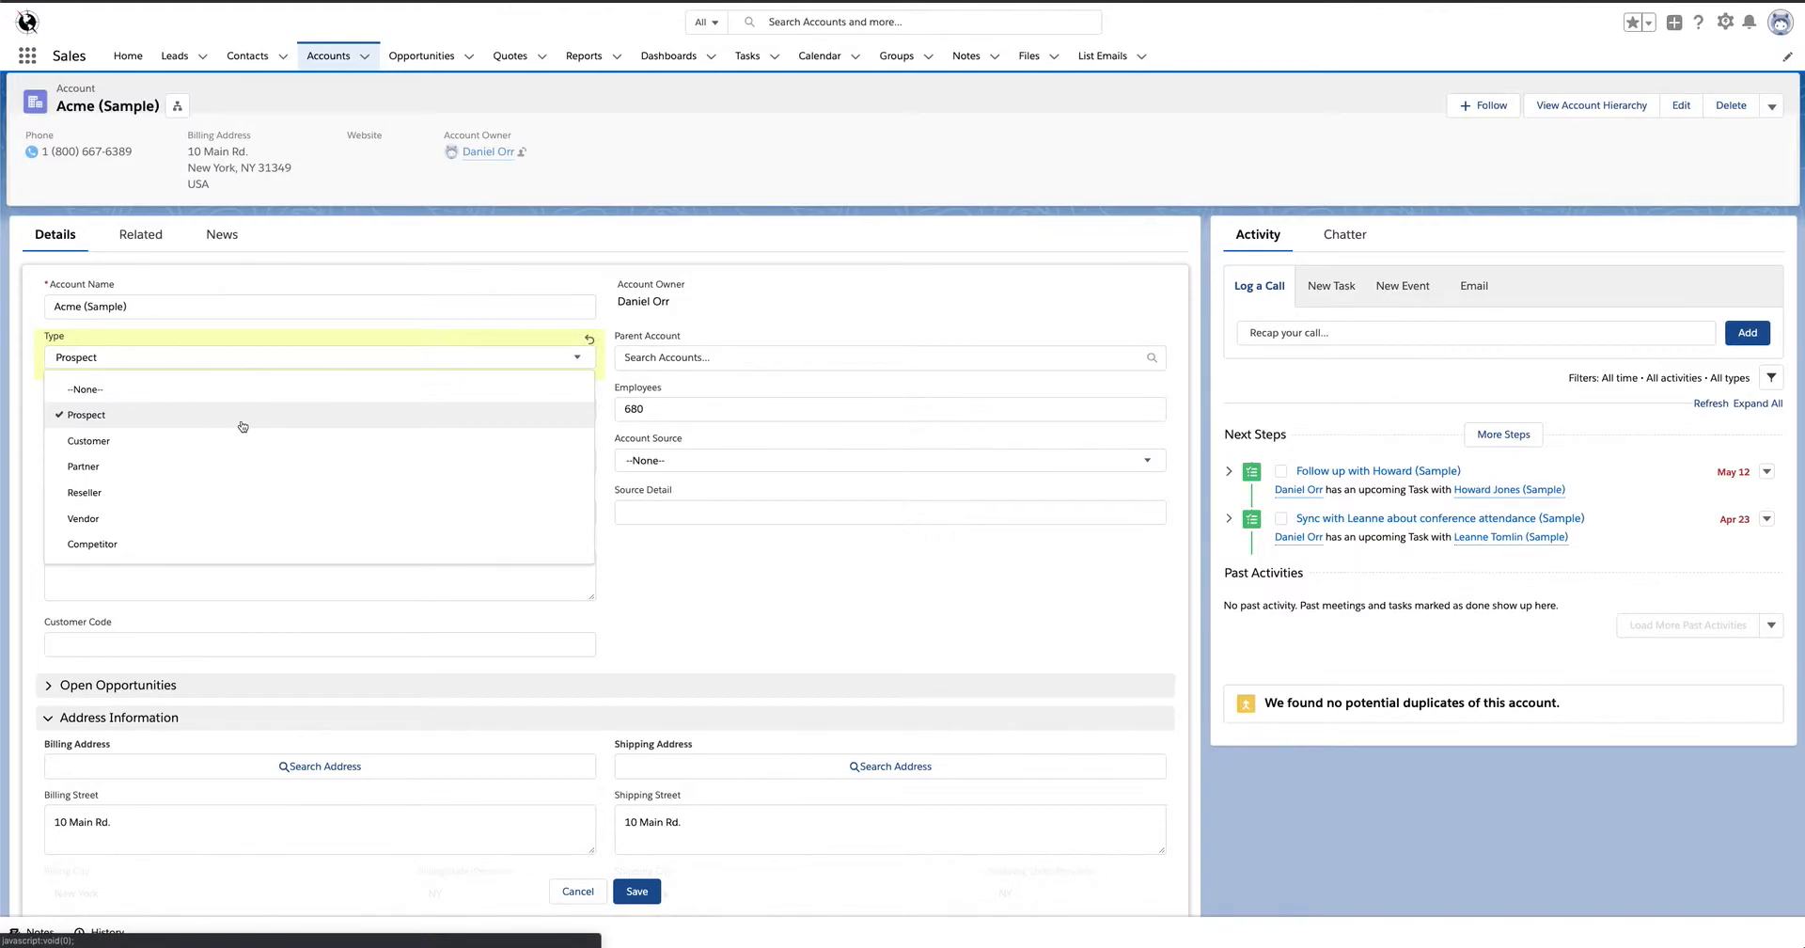
{"action": "left_click", "coordinate": [245, 417]}
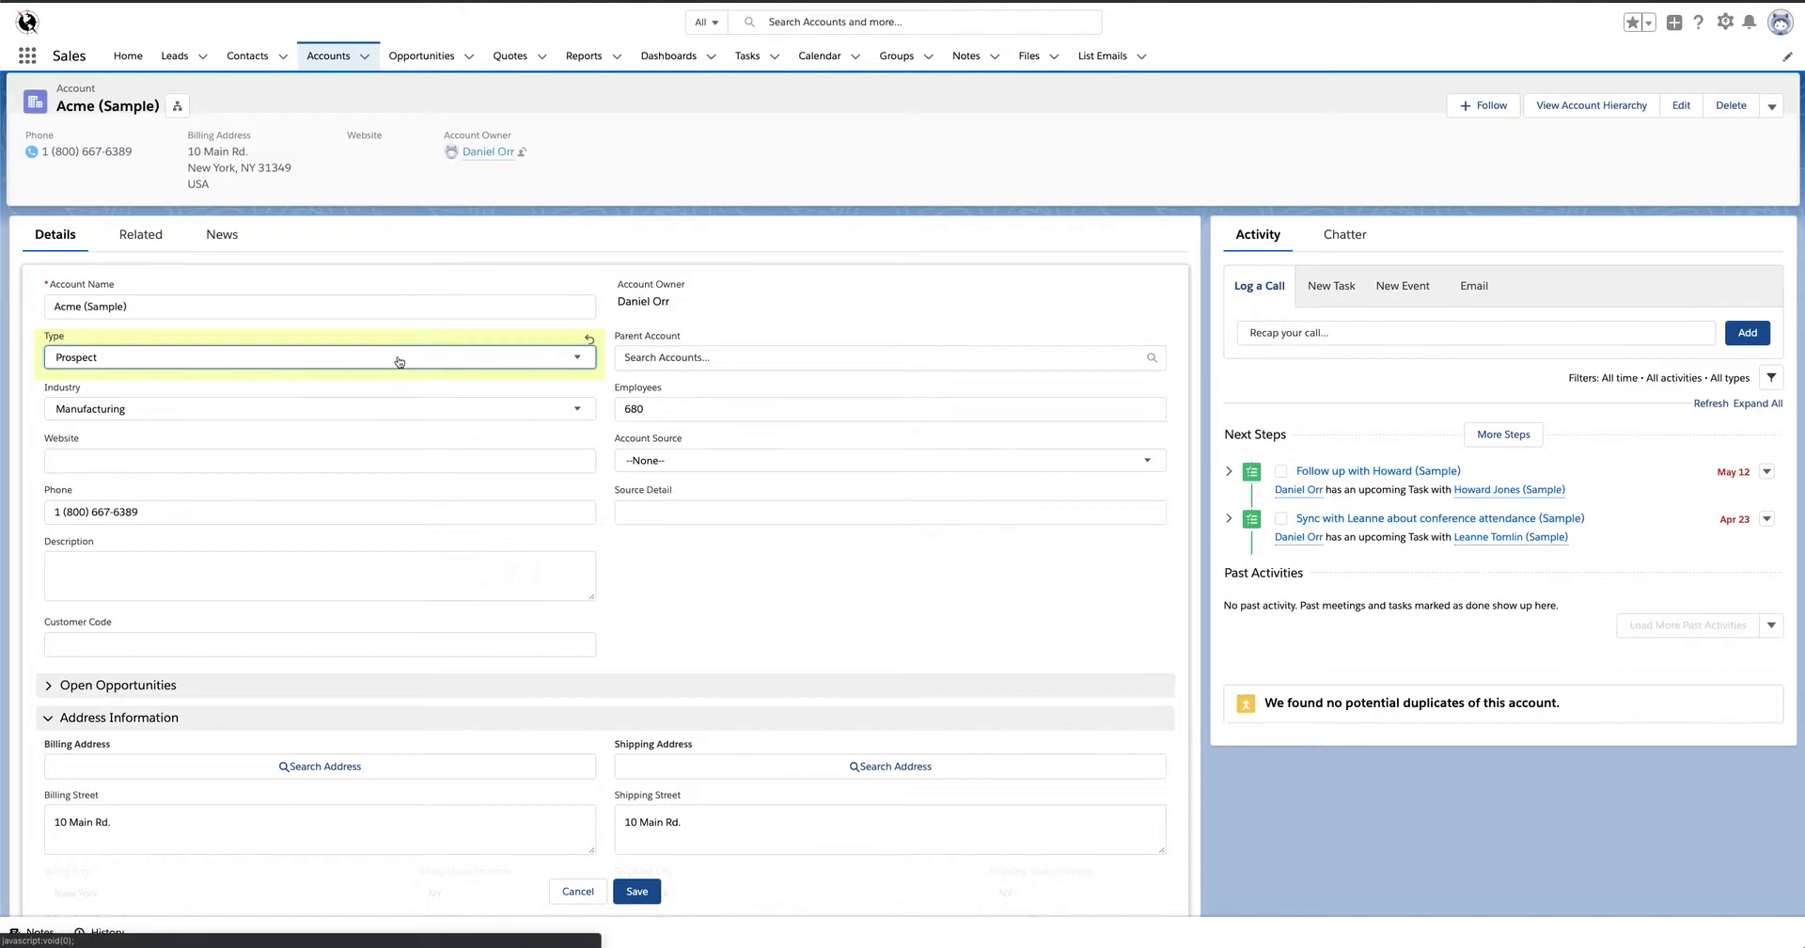
{"action": "left_click", "coordinate": [331, 358]}
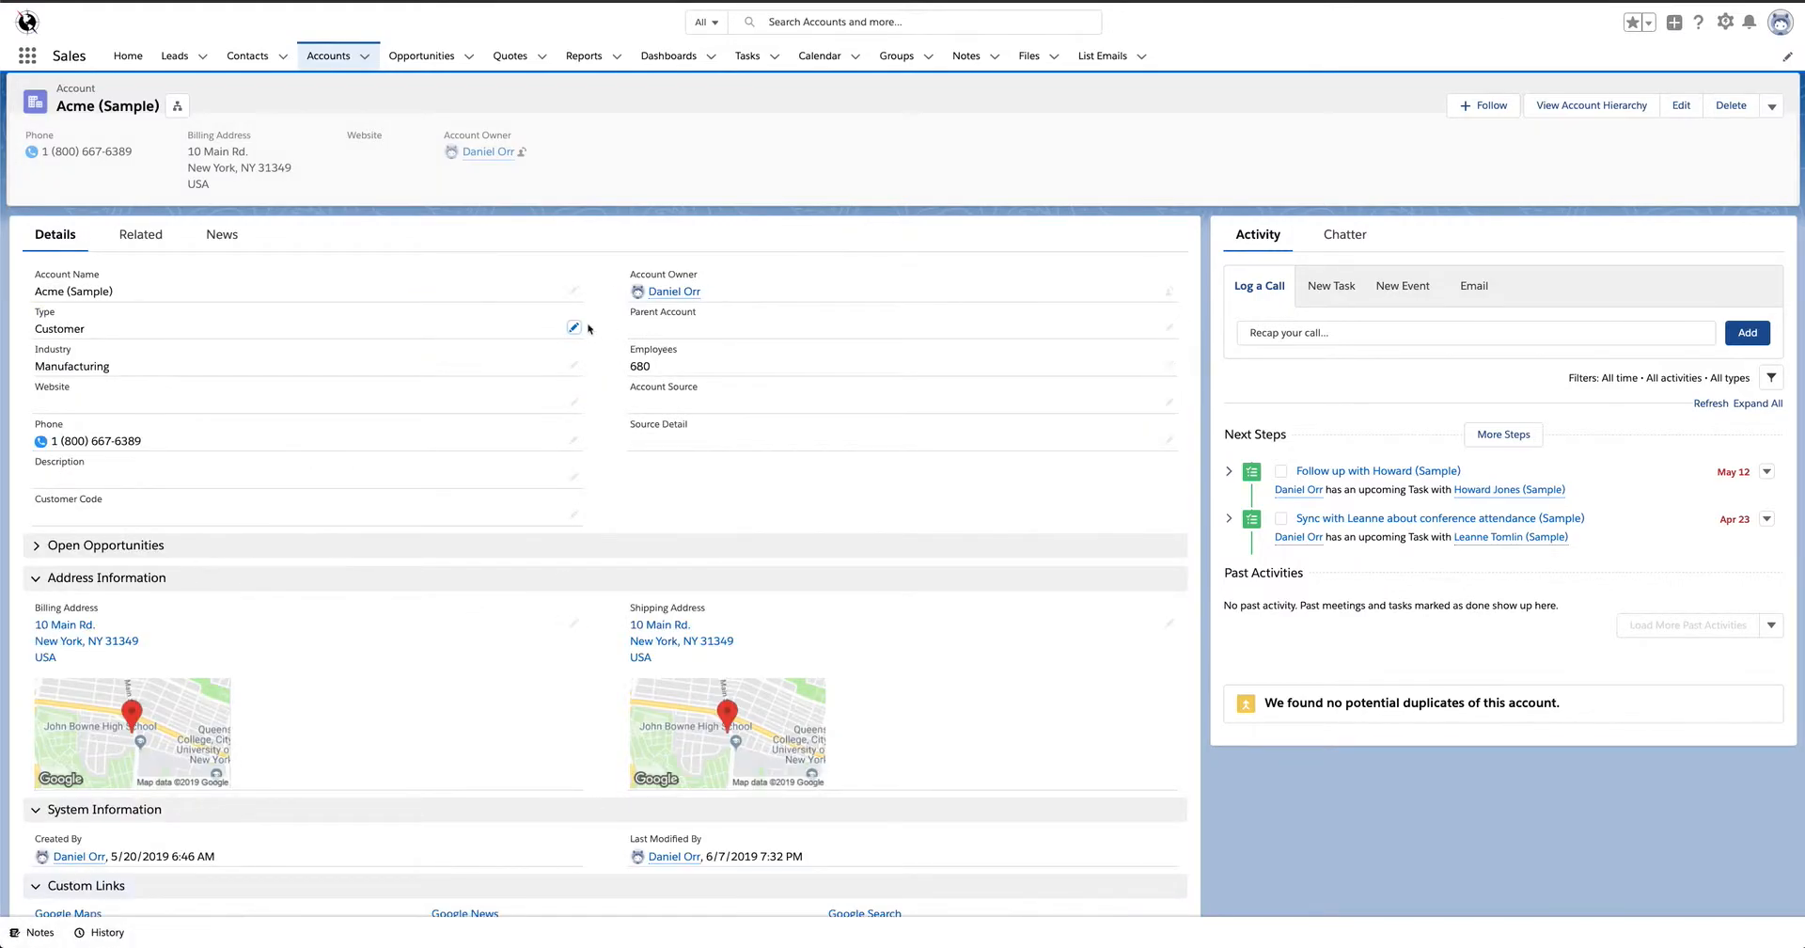
Set the Acme (Sample) account's Type to Prospect and save the record.
{"action": "left_click", "coordinate": [573, 327]}
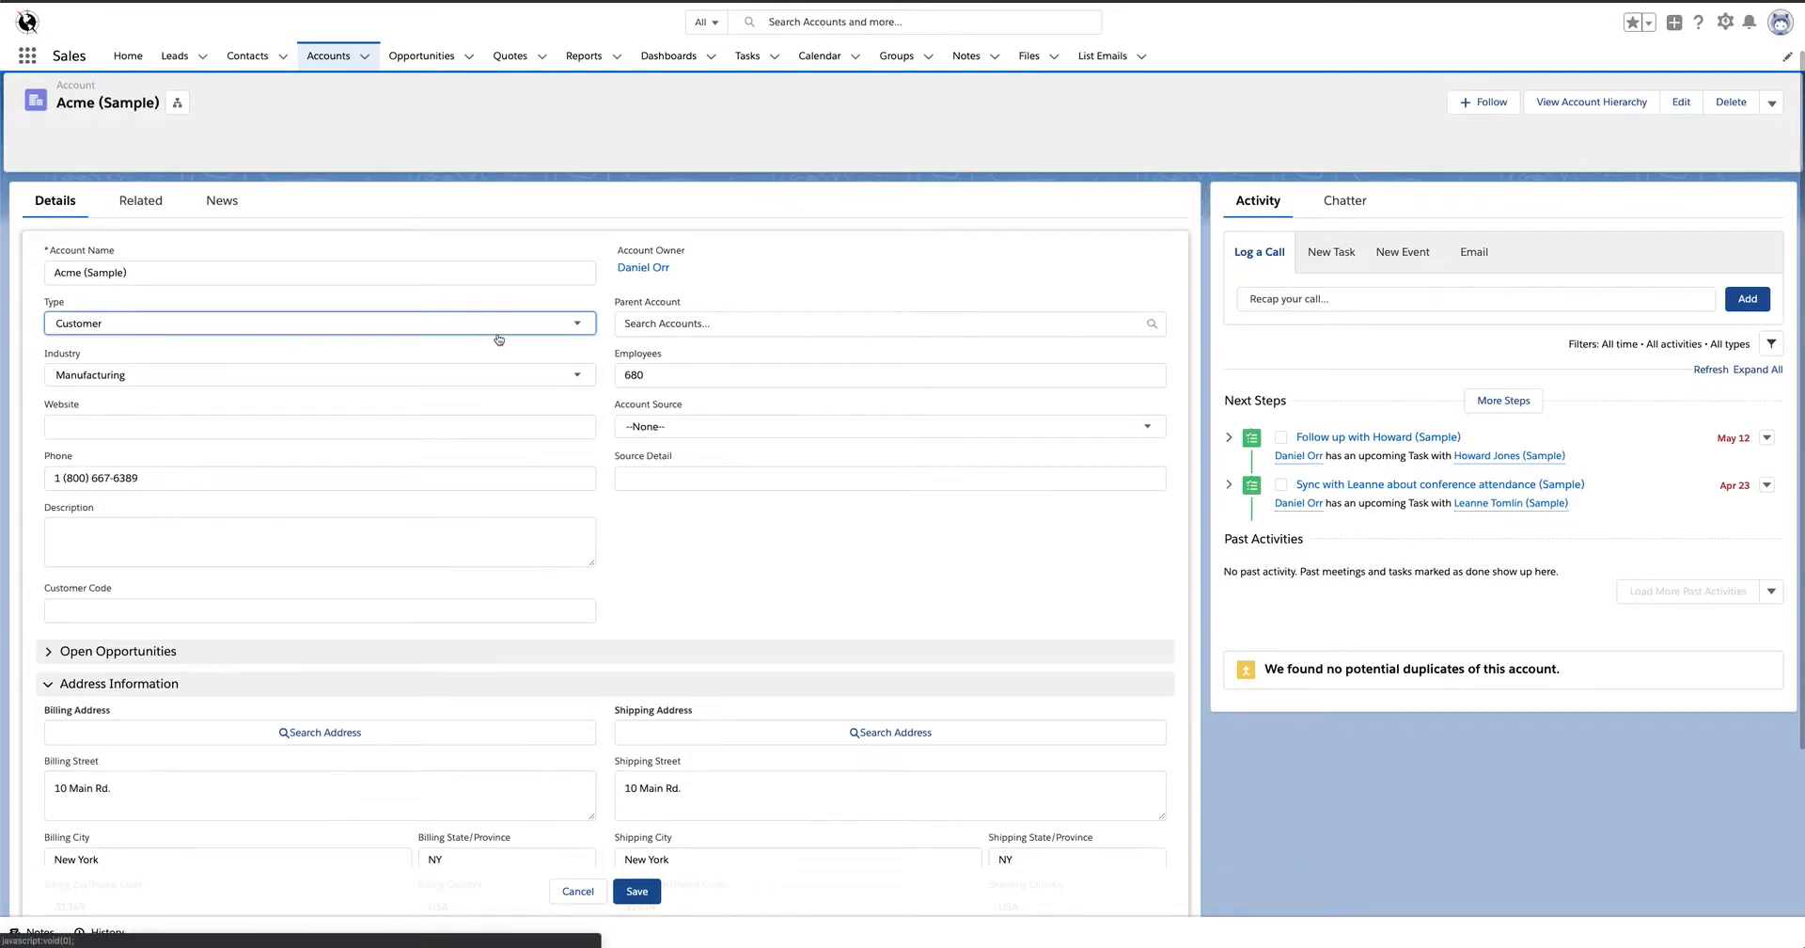
{"action": "left_click", "coordinate": [407, 387]}
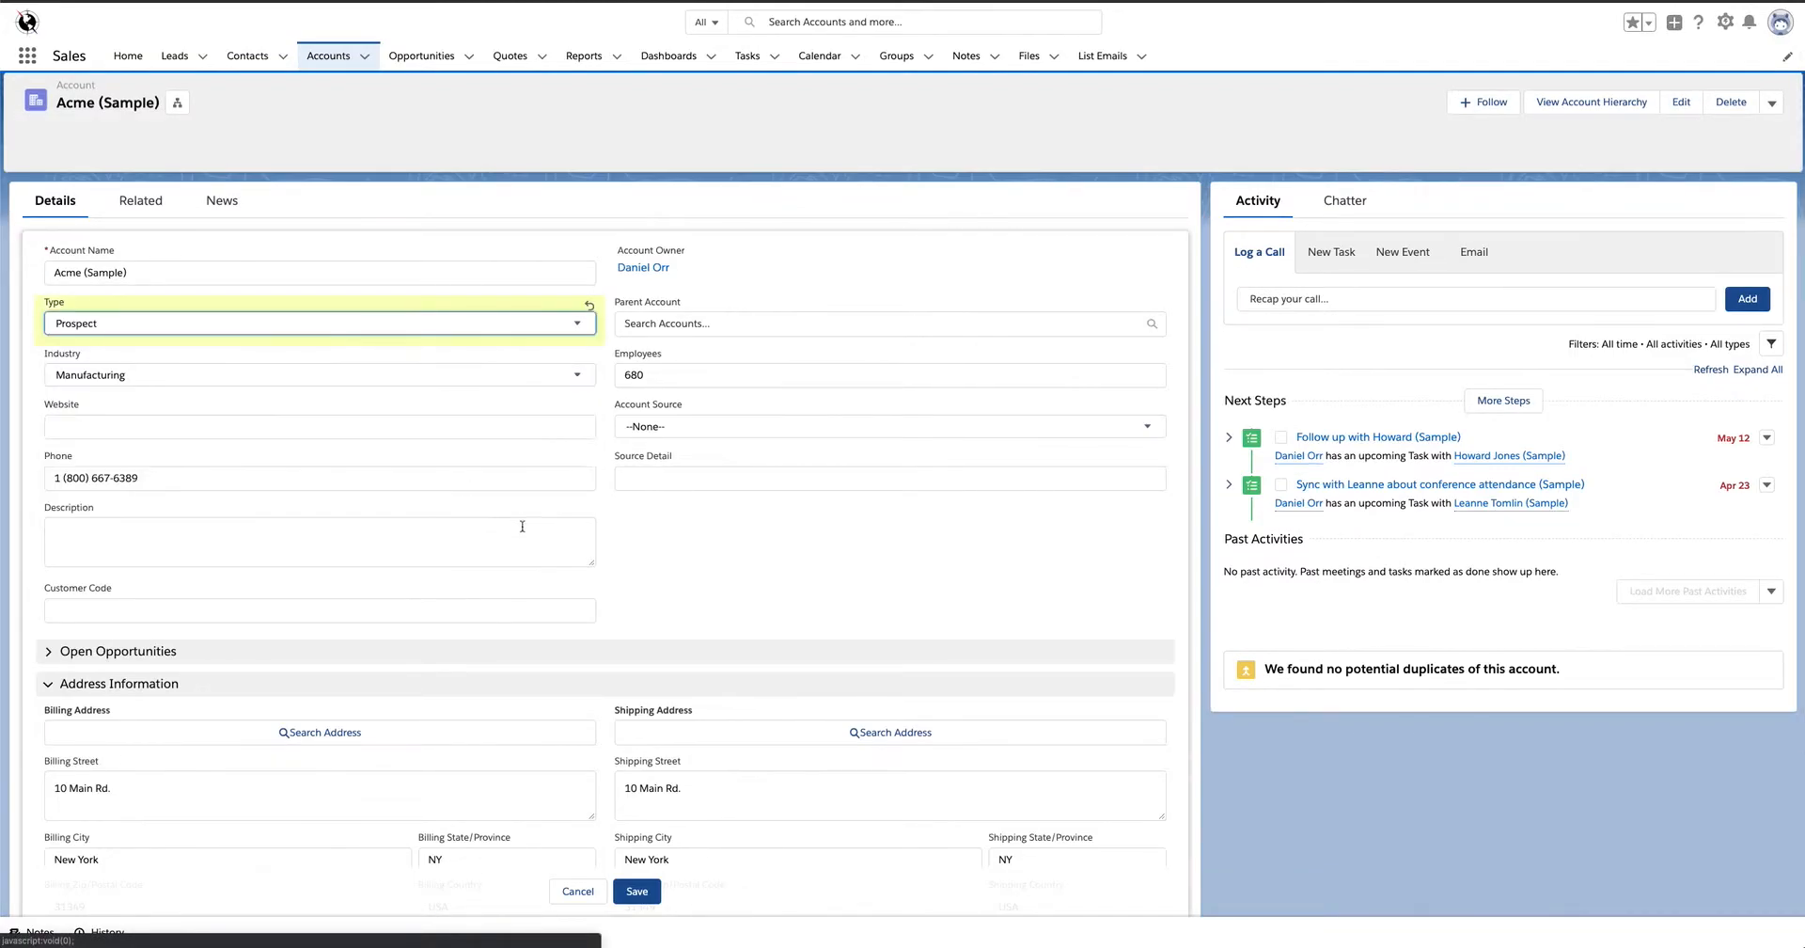
{"action": "left_click", "coordinate": [637, 890]}
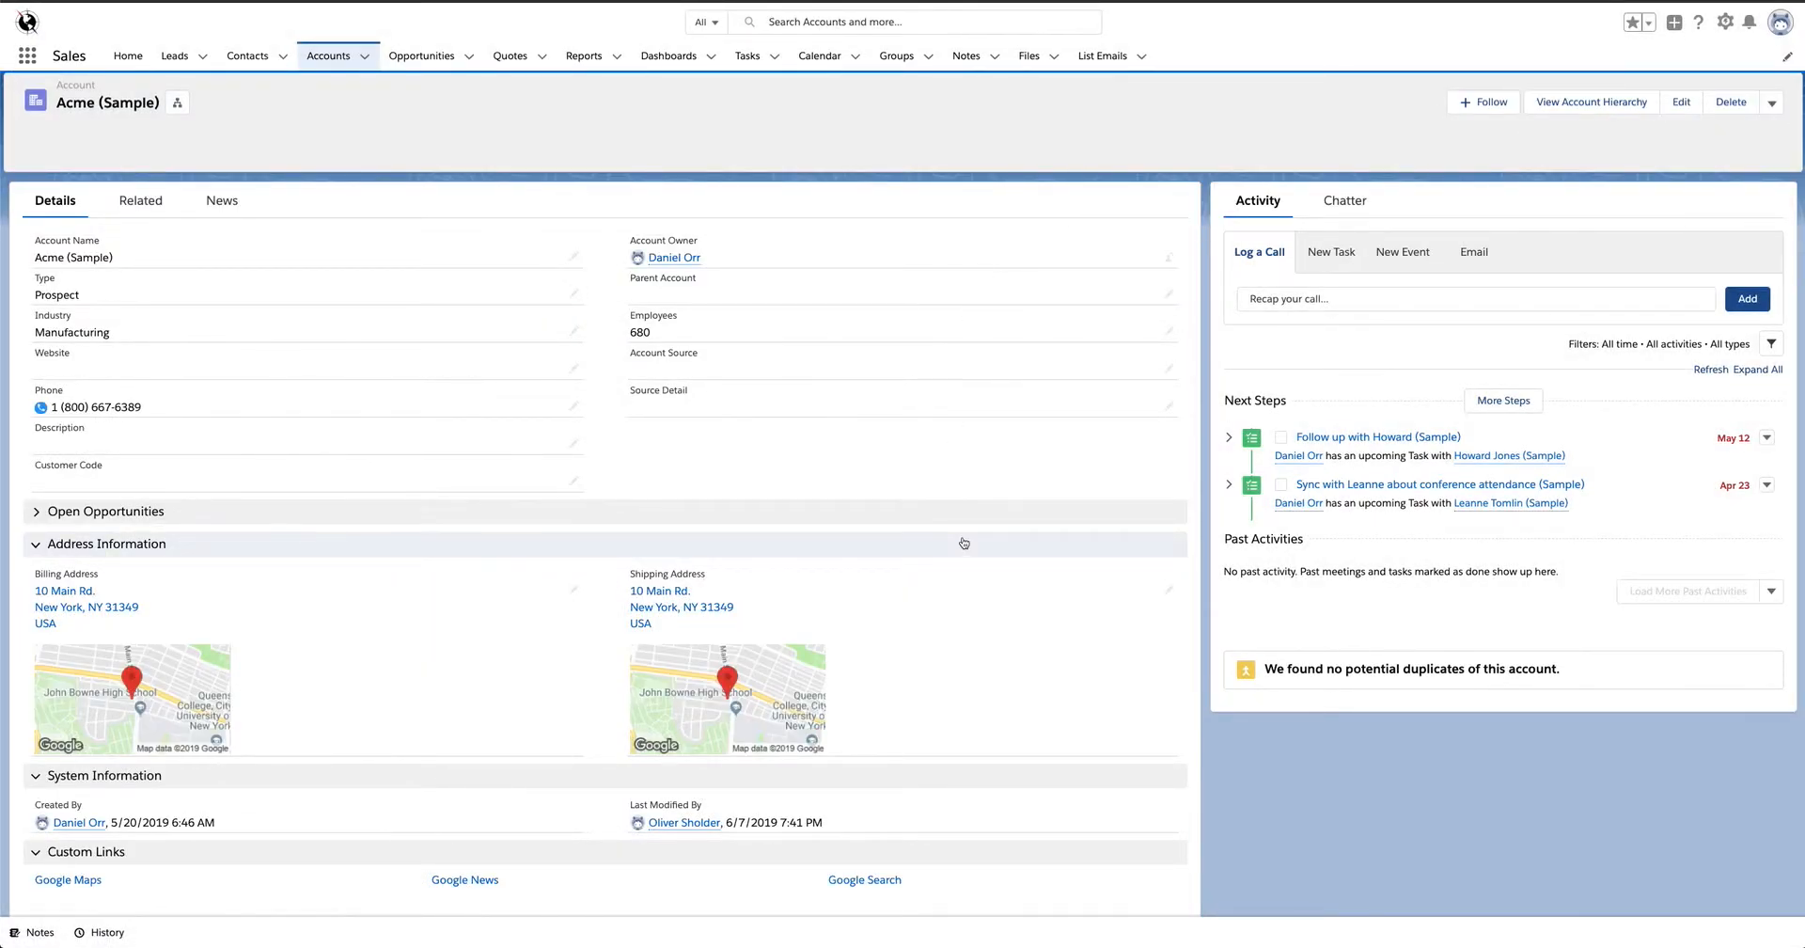
Go to Setup, search for "process" and open Process Builder.
{"action": "left_click", "coordinate": [1725, 22]}
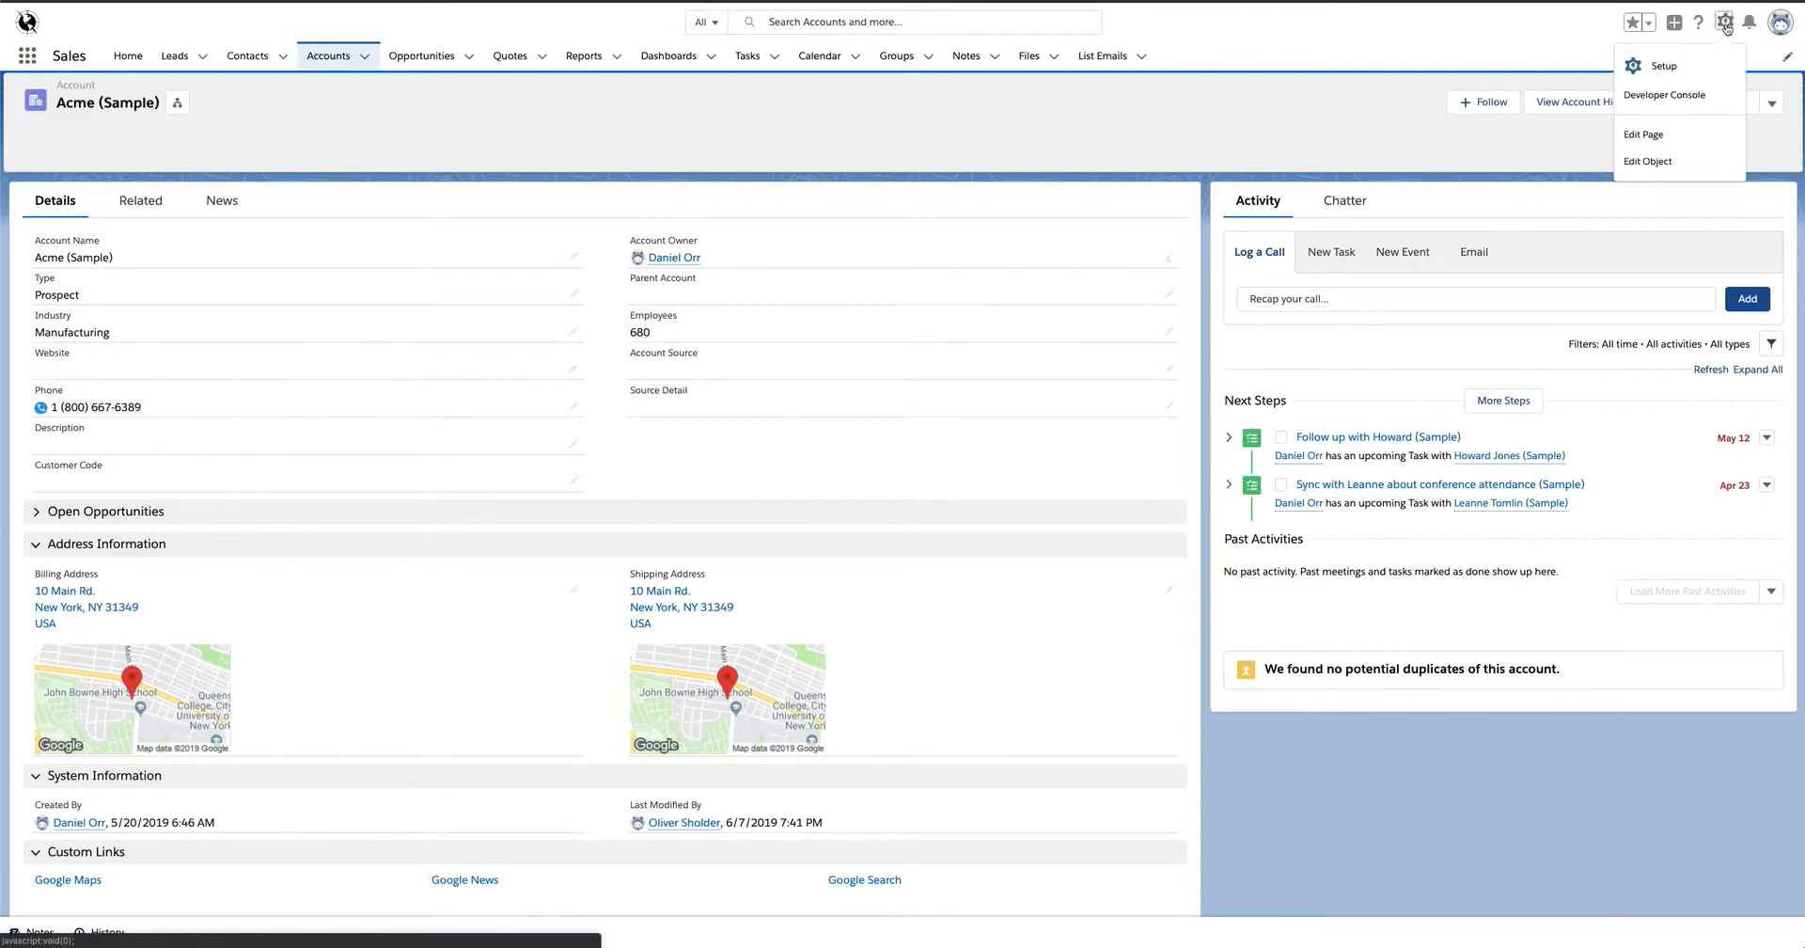
{"action": "left_click", "coordinate": [1672, 69]}
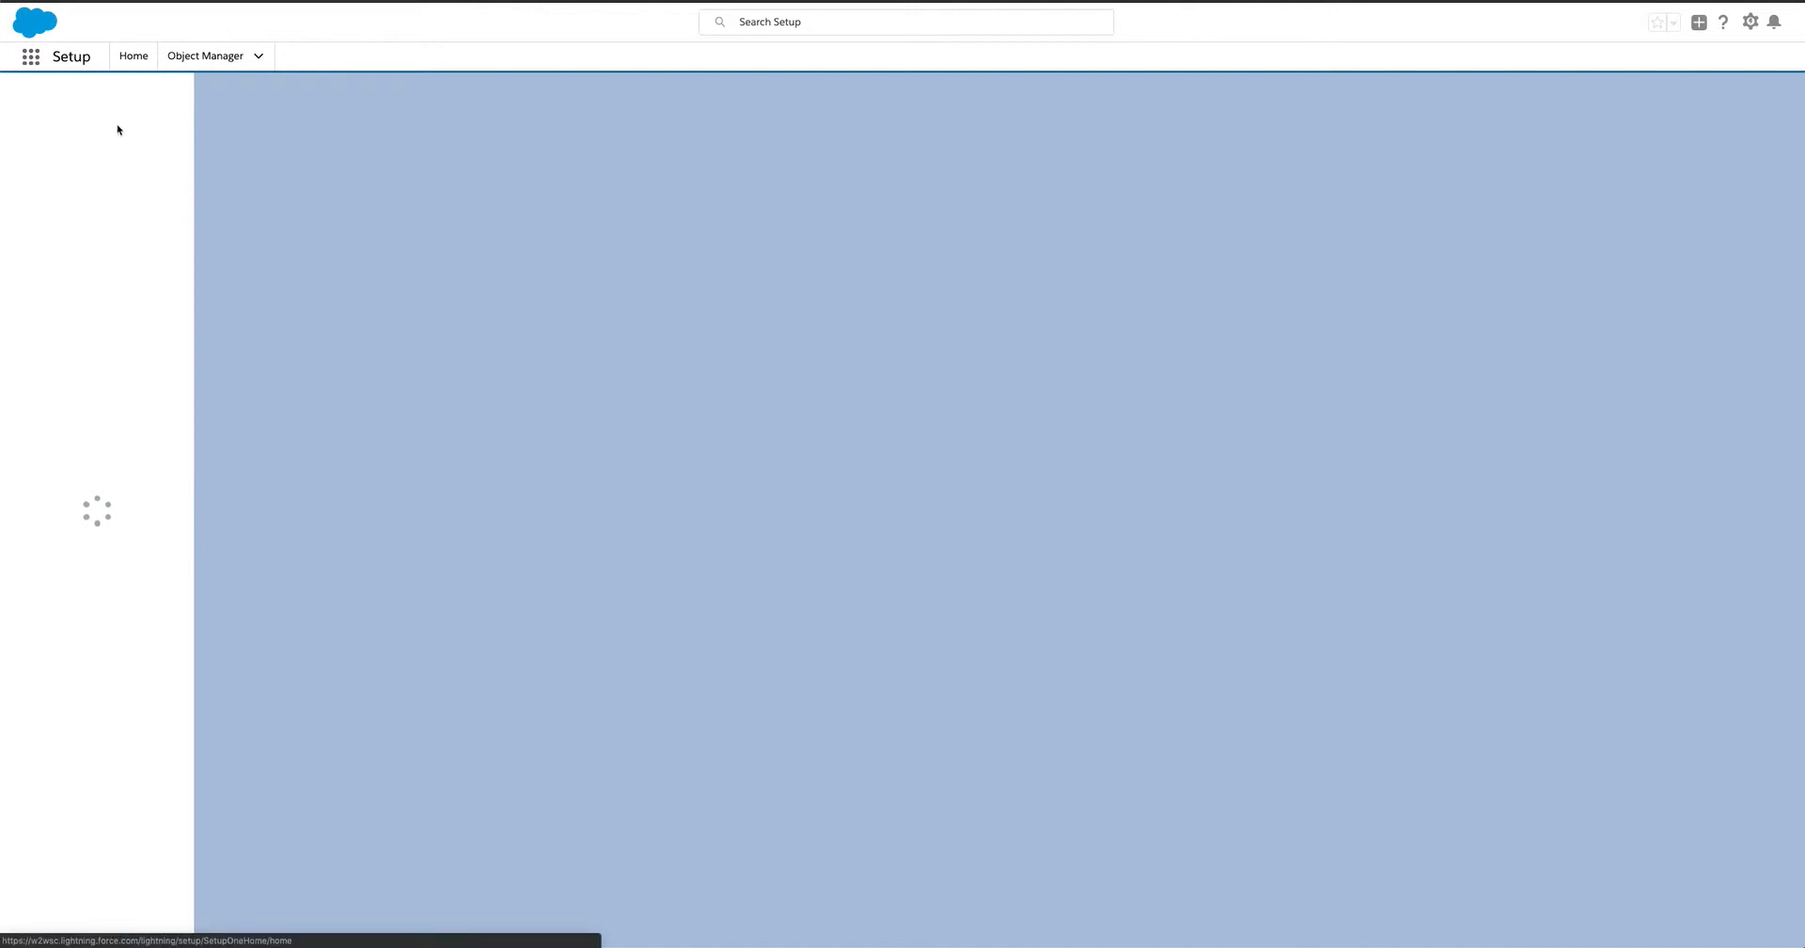
{"action": "left_click", "coordinate": [97, 102]}
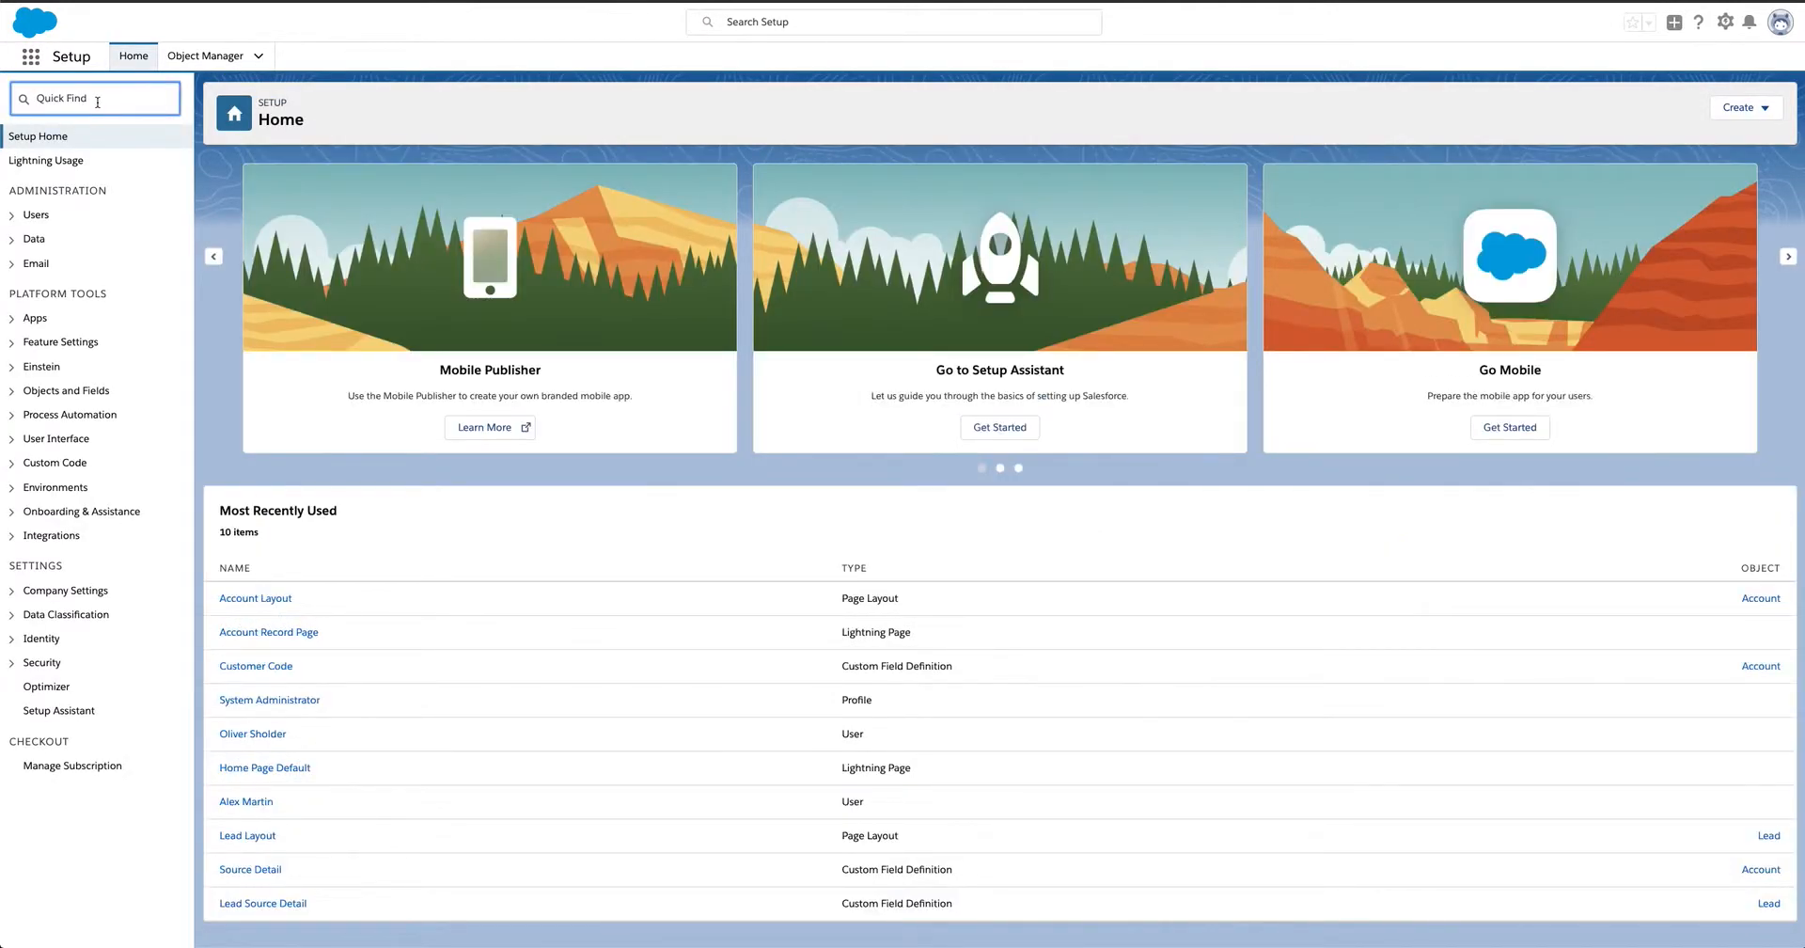
{"action": "type", "text": "process"}
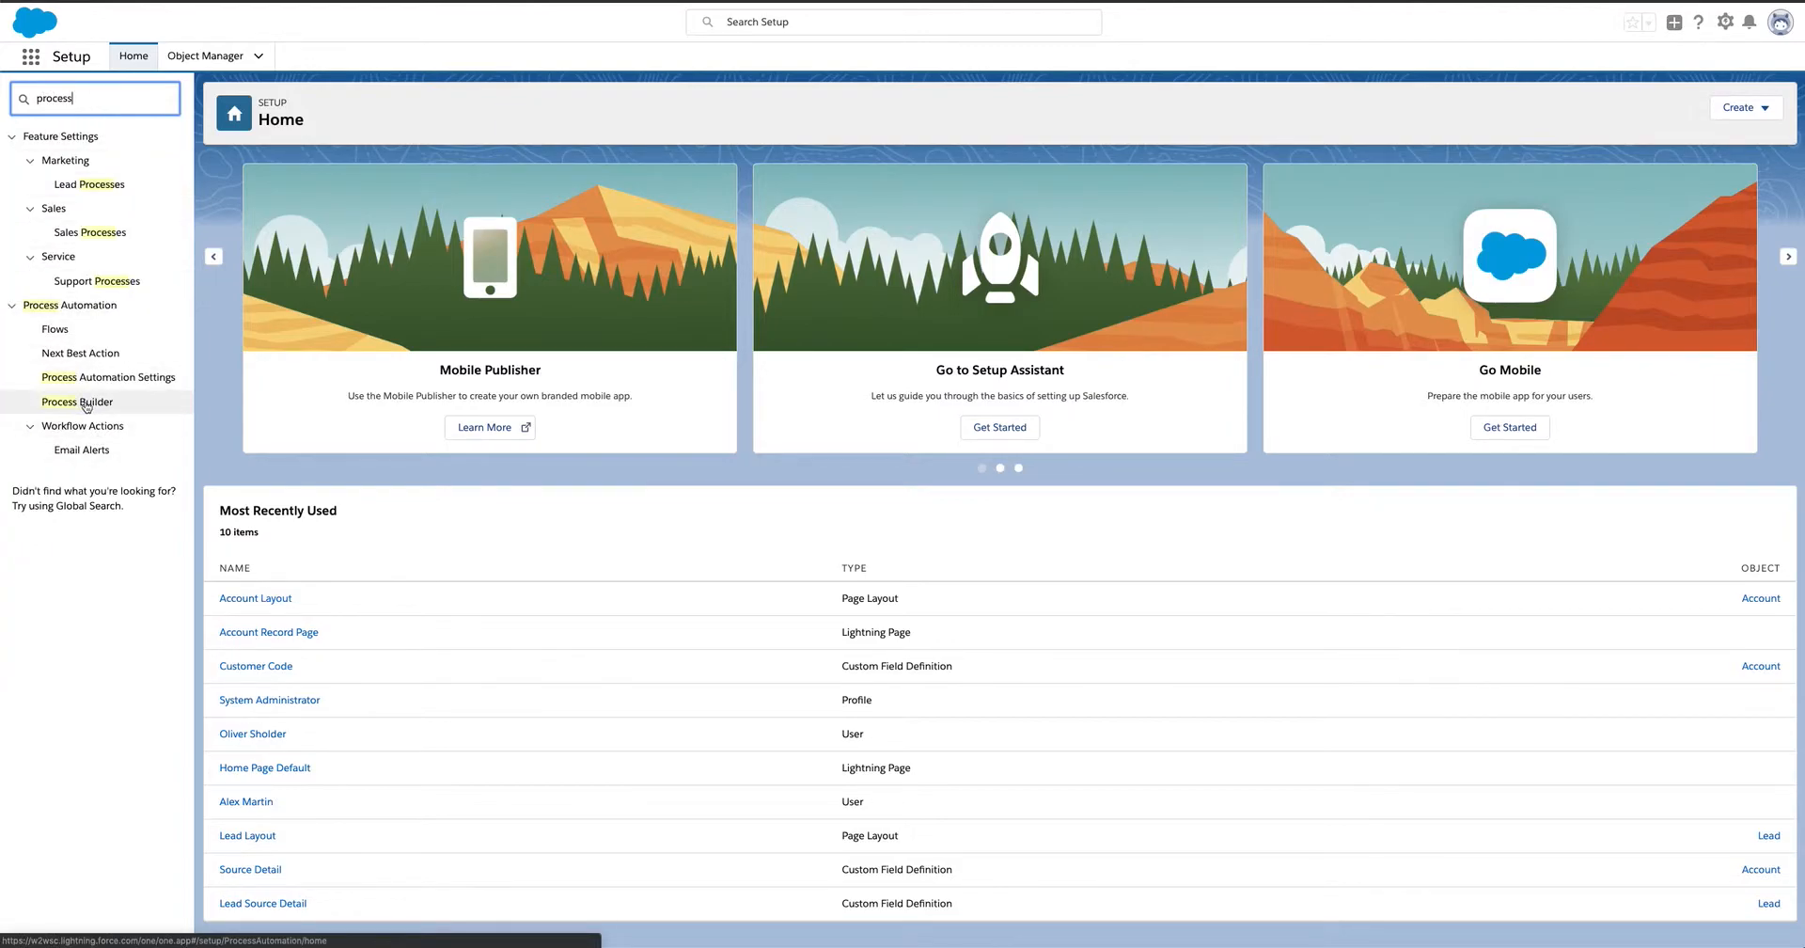
{"action": "left_click", "coordinate": [97, 407]}
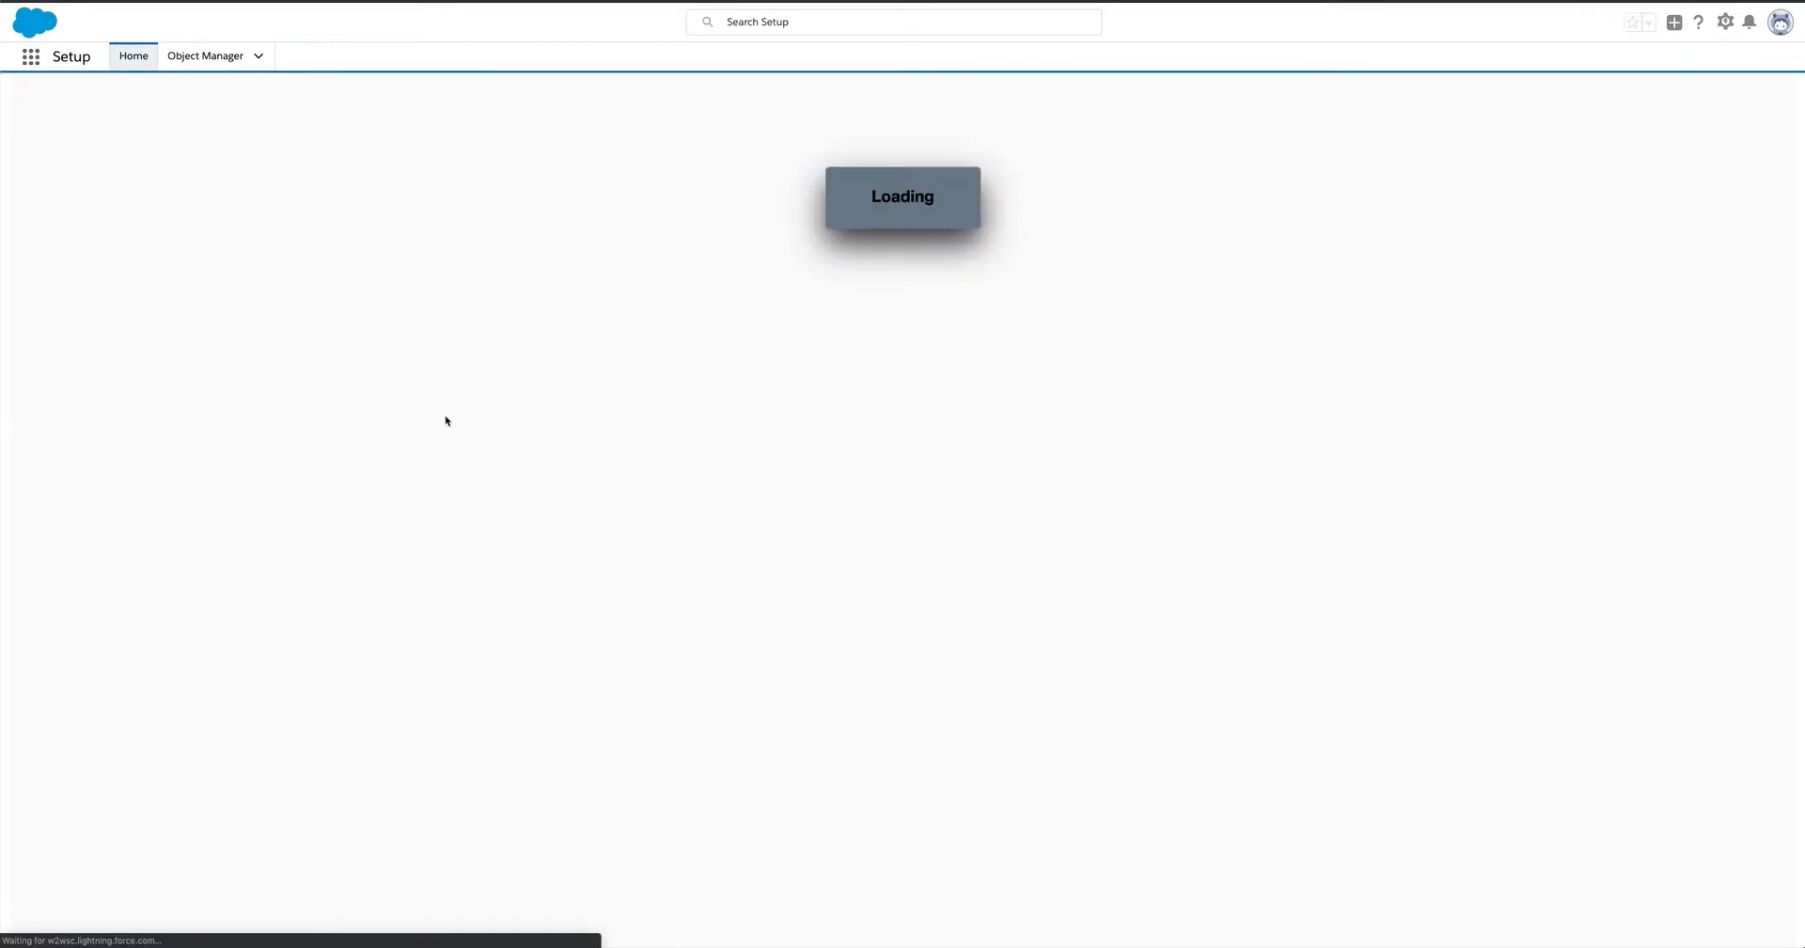
Start a new process named "Update Type to Customer When Won" with the API name Update_Type_to_Customer_When_Won.
{"action": "left_click", "coordinate": [1775, 141]}
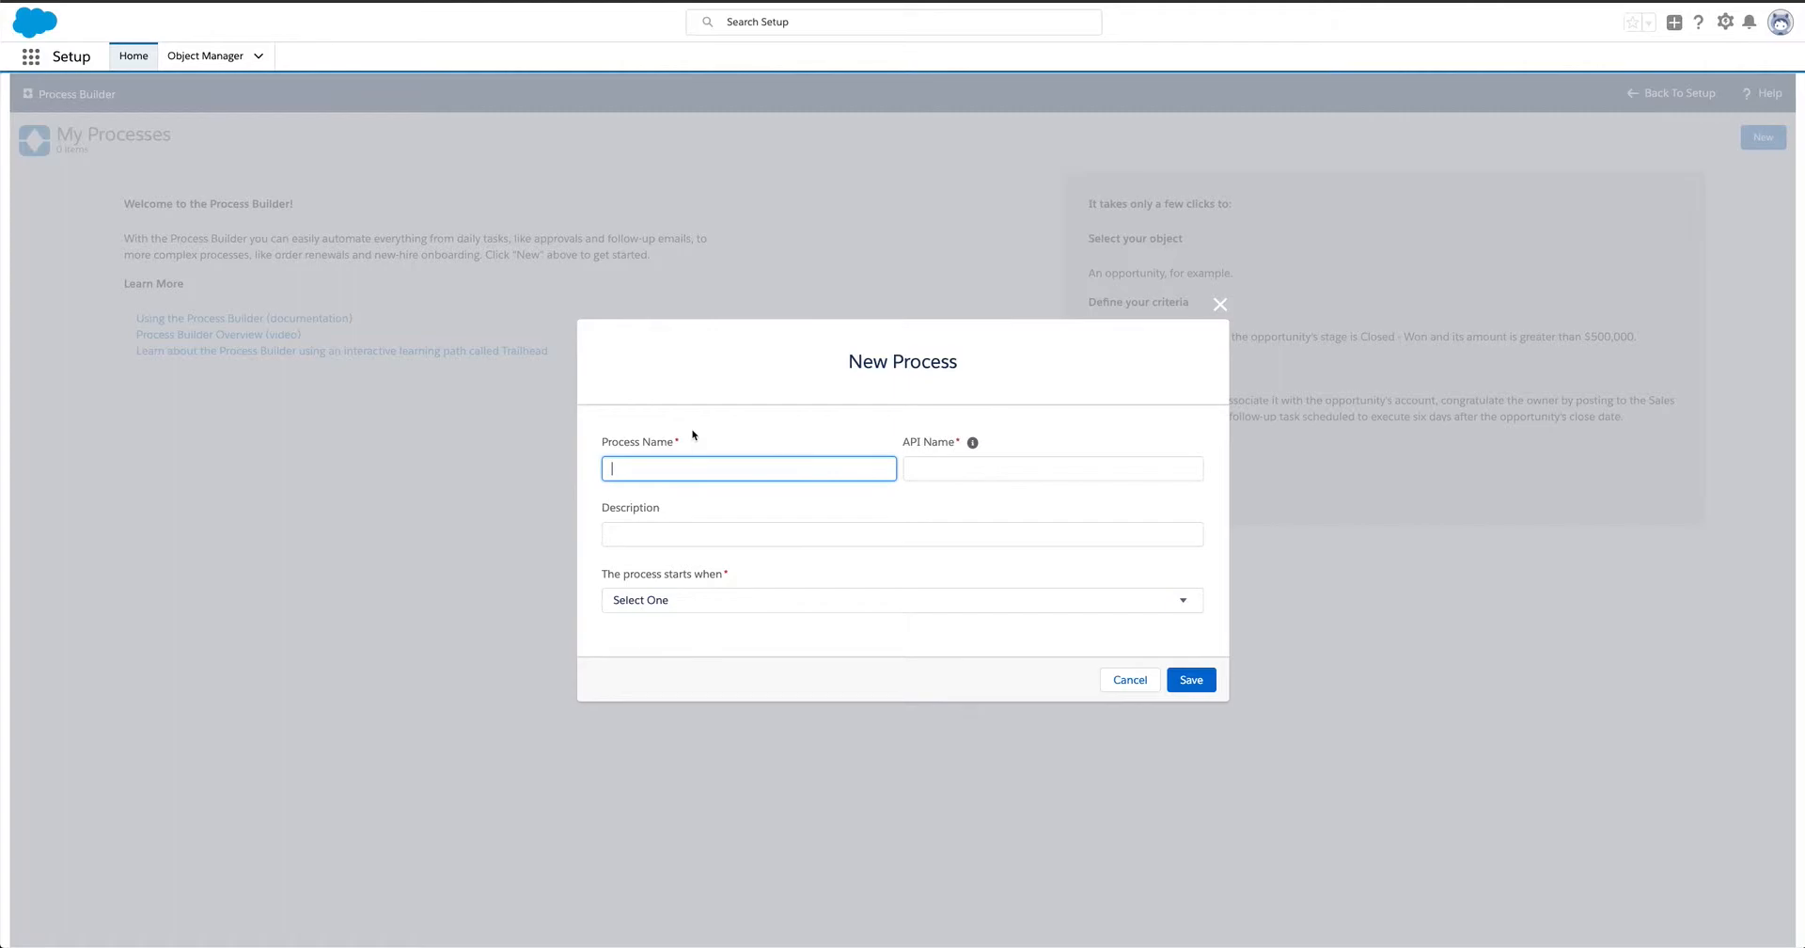
{"action": "type", "text": "Update Type to Customer When Won"}
{"action": "key", "text": "Tab"}
{"action": "key", "text": "Tab"}
{"action": "key", "text": "Tab"}
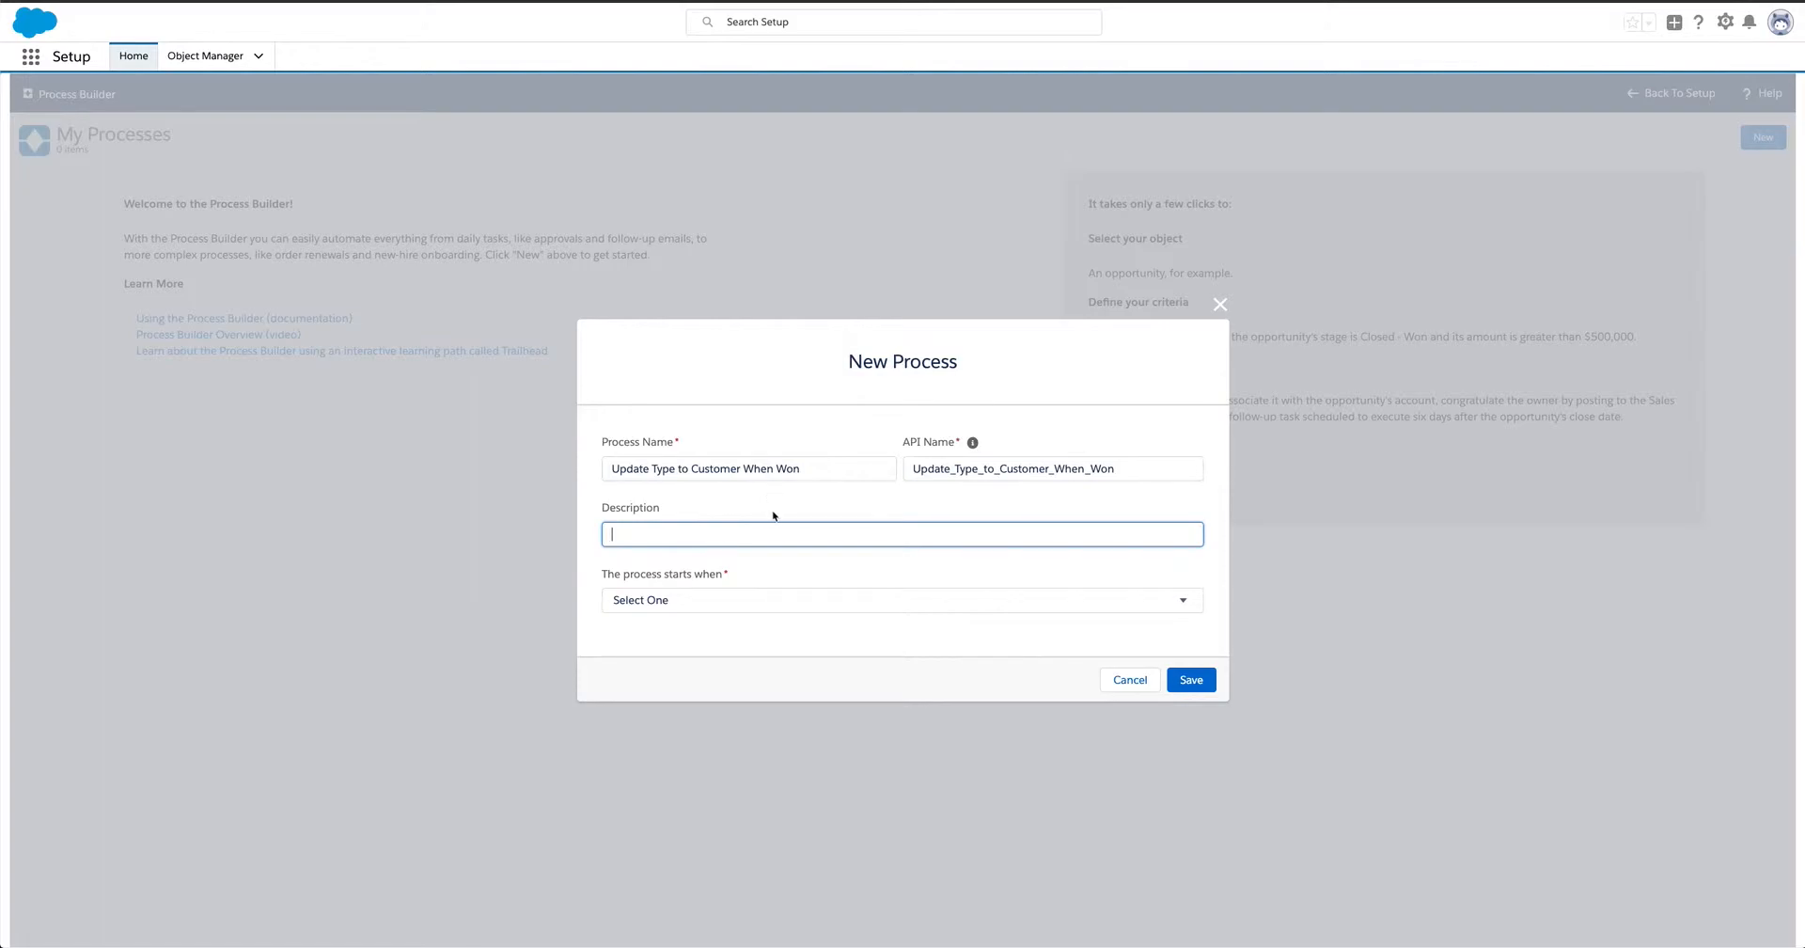
Enter the process description "Updates 'Type' to Customer when Opportunity is Closed Won".
{"action": "type", "text": "Updates Type to"}
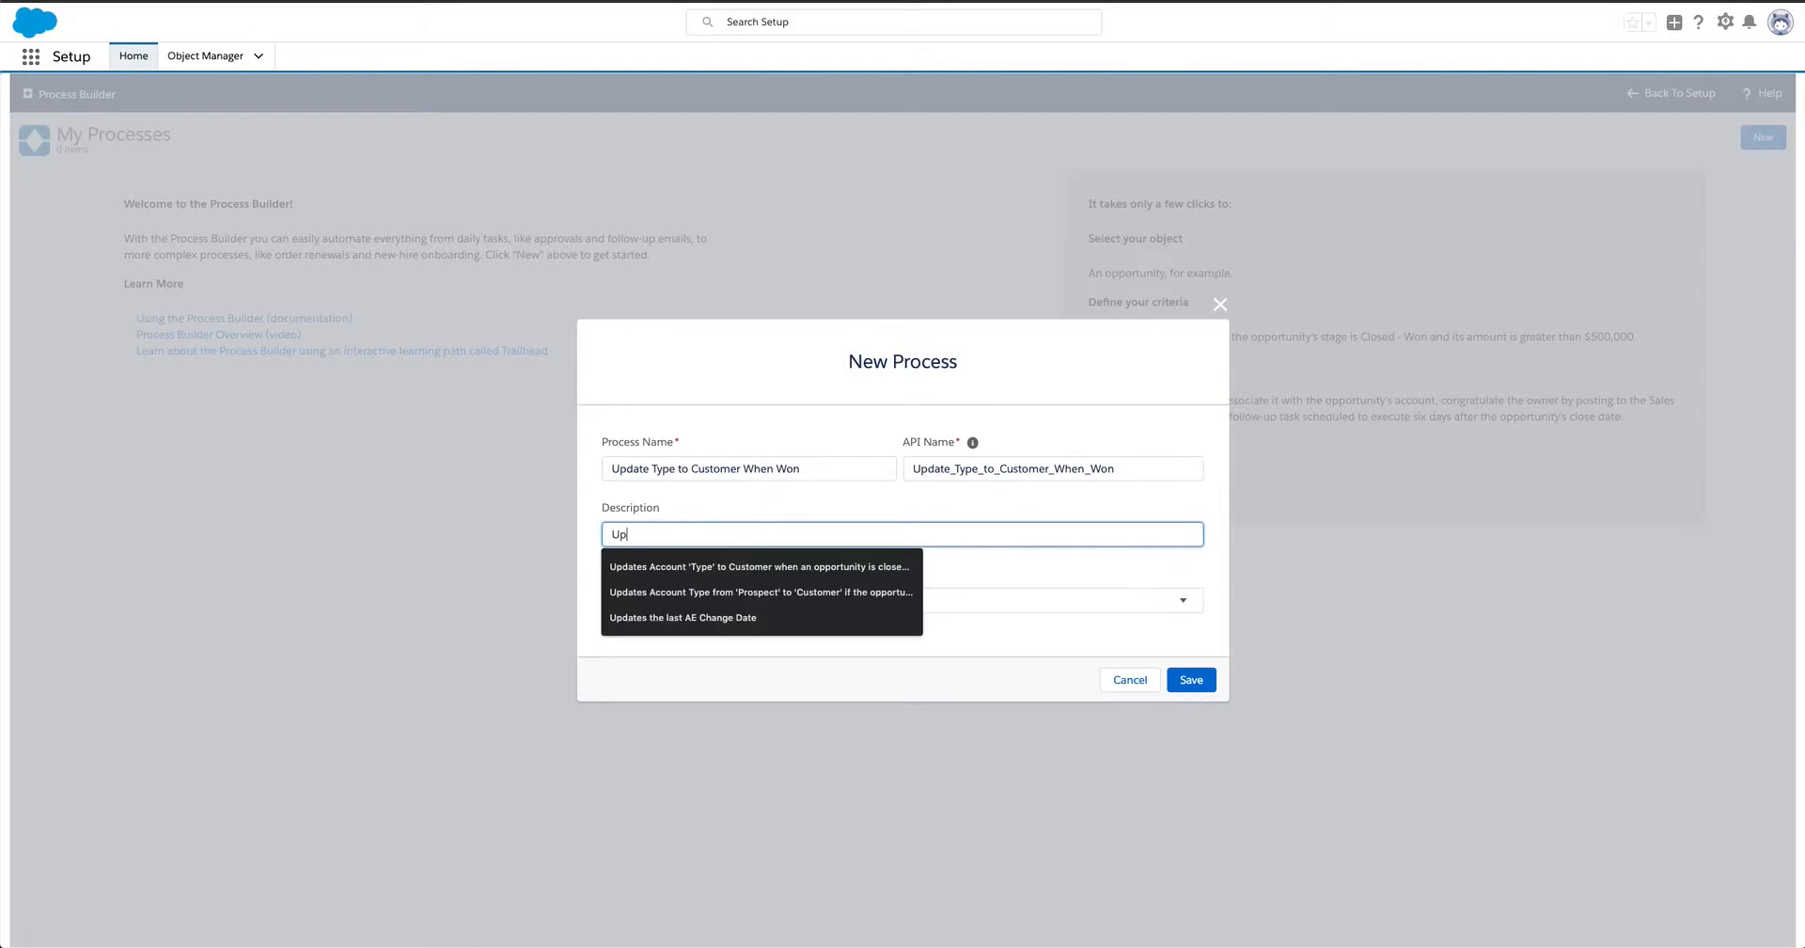
{"action": "key", "text": "super+a"}
{"action": "type", "text": "Updates 'Type to"}
{"action": "key", "text": "BackSpace"}
{"action": "key", "text": "BackSpace"}
{"action": "key", "text": "BackSpace"}
{"action": "type", "text": "' to Cust"}
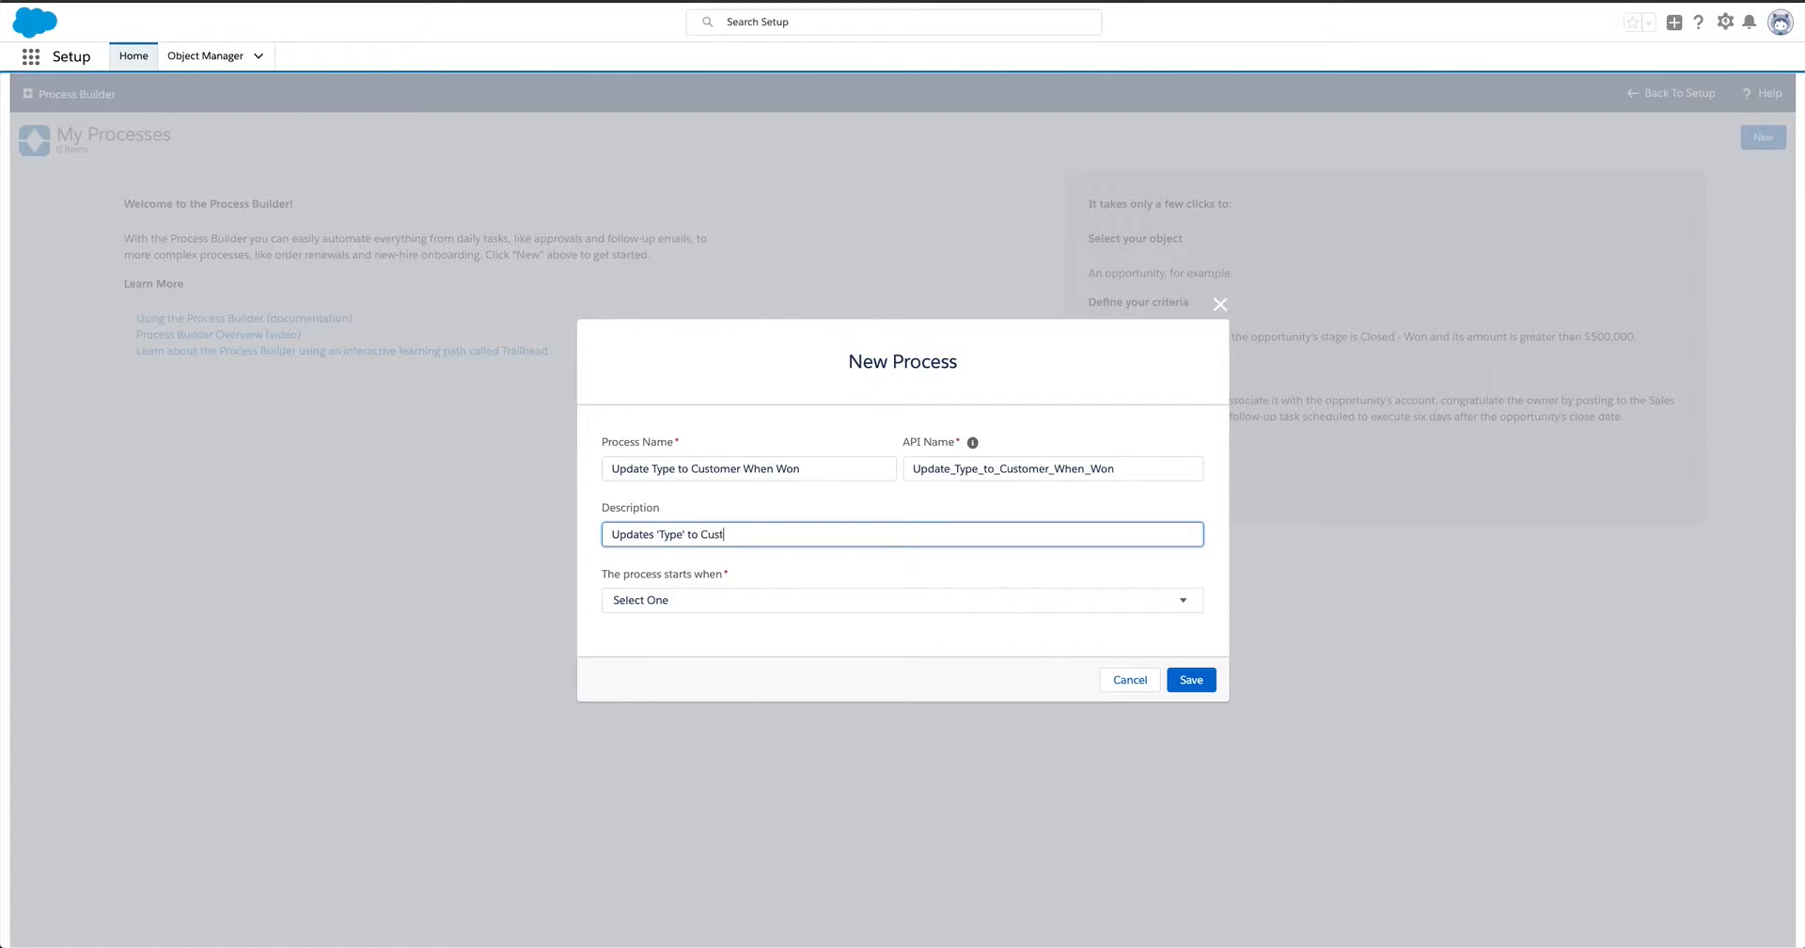
{"action": "type", "text": "omer when Oppo"}
{"action": "key", "text": "BackSpace"}
{"action": "type", "text": "Opportunity is Closed Won"}
Set the process to start when a record changes and save the new process.
{"action": "left_click", "coordinate": [701, 599]}
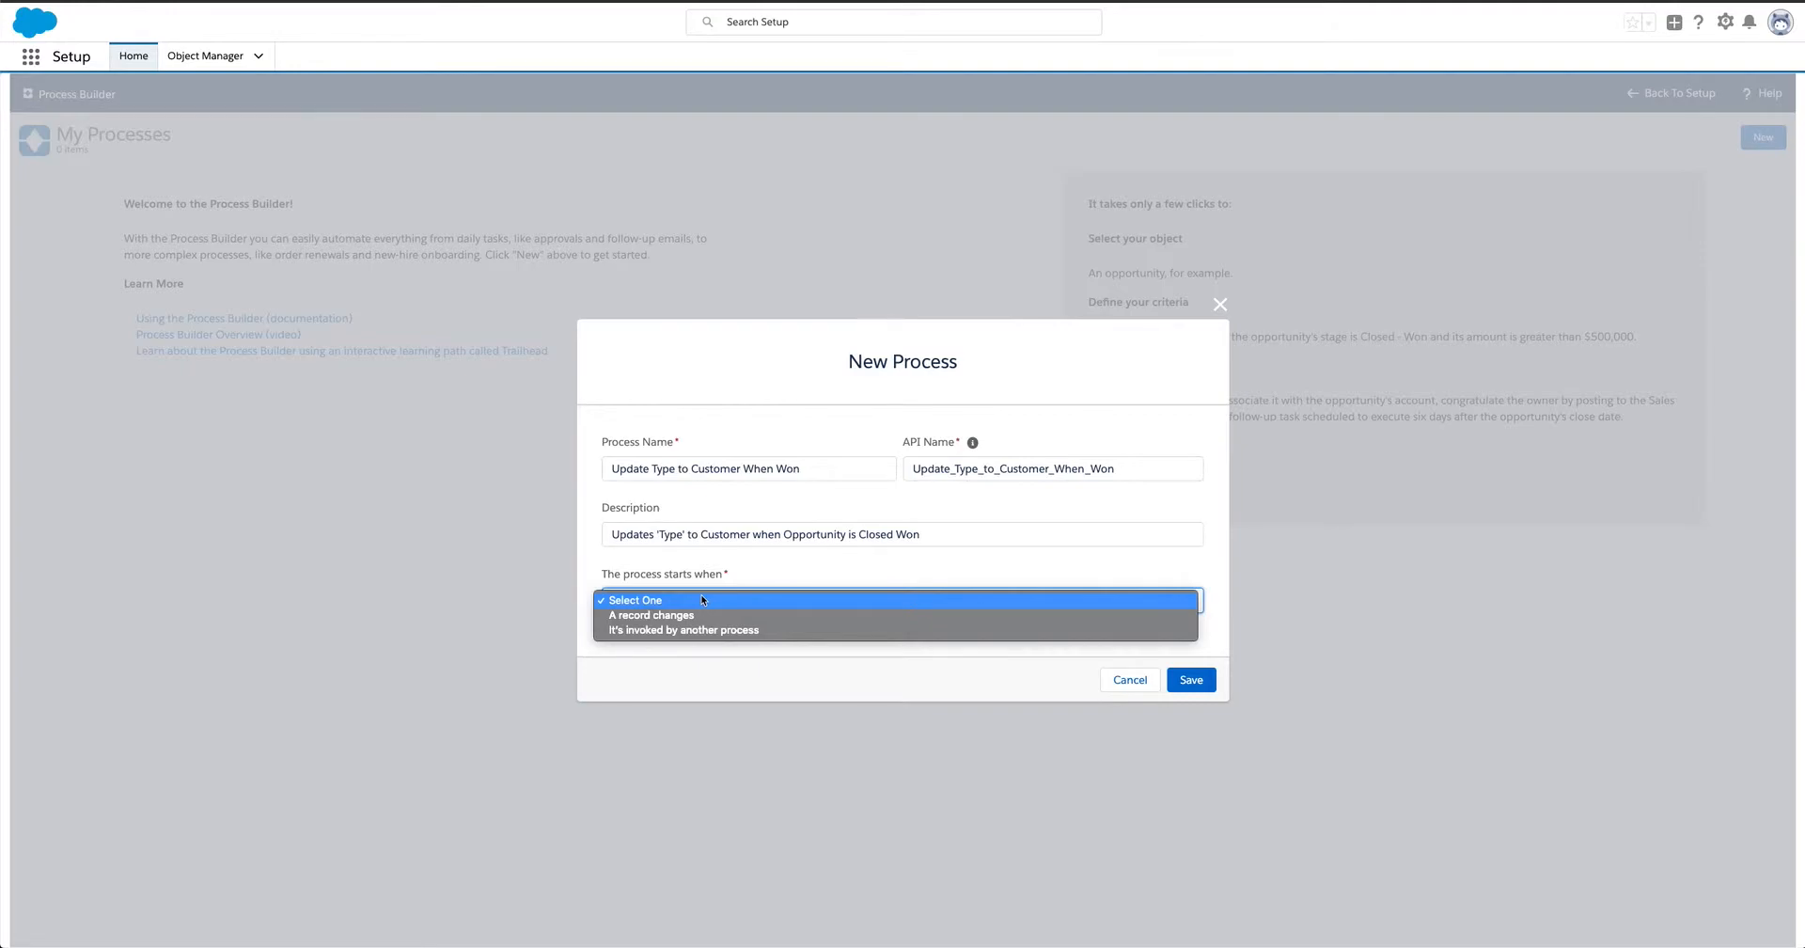
{"action": "left_click", "coordinate": [700, 615]}
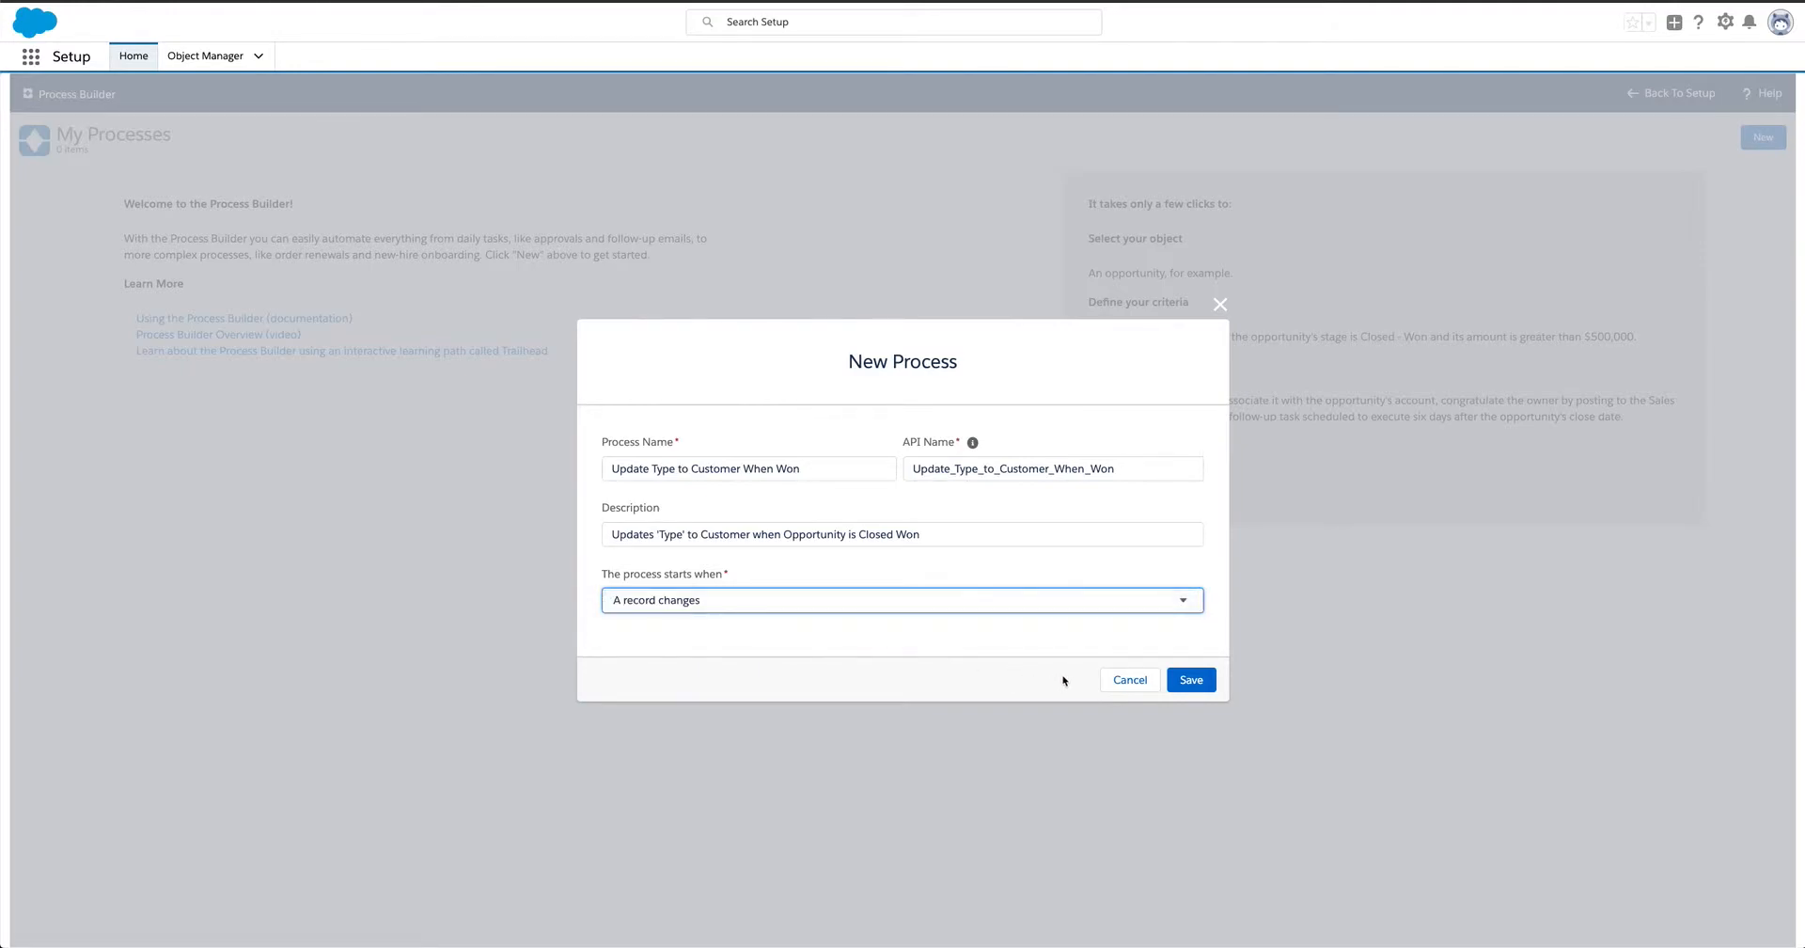
{"action": "left_click", "coordinate": [1191, 680]}
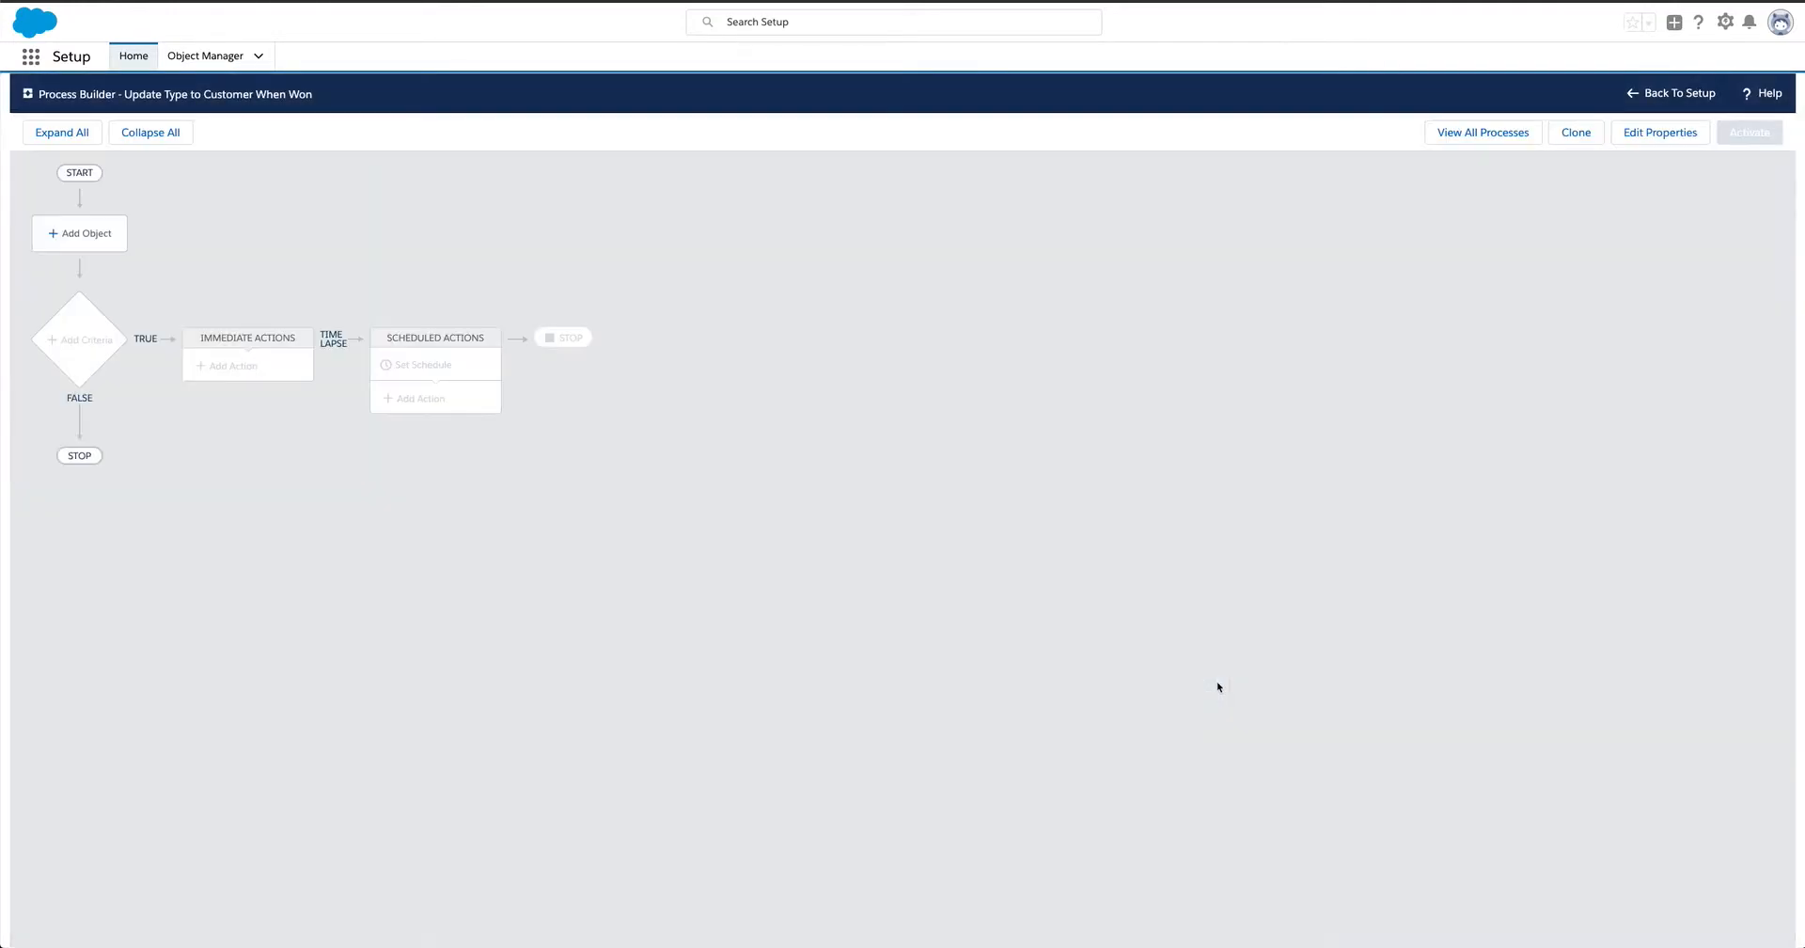
Add Opportunity as the process object, starting when a record is created or edited, and save it.
{"action": "left_click", "coordinate": [87, 239]}
{"action": "left_click", "coordinate": [1322, 245]}
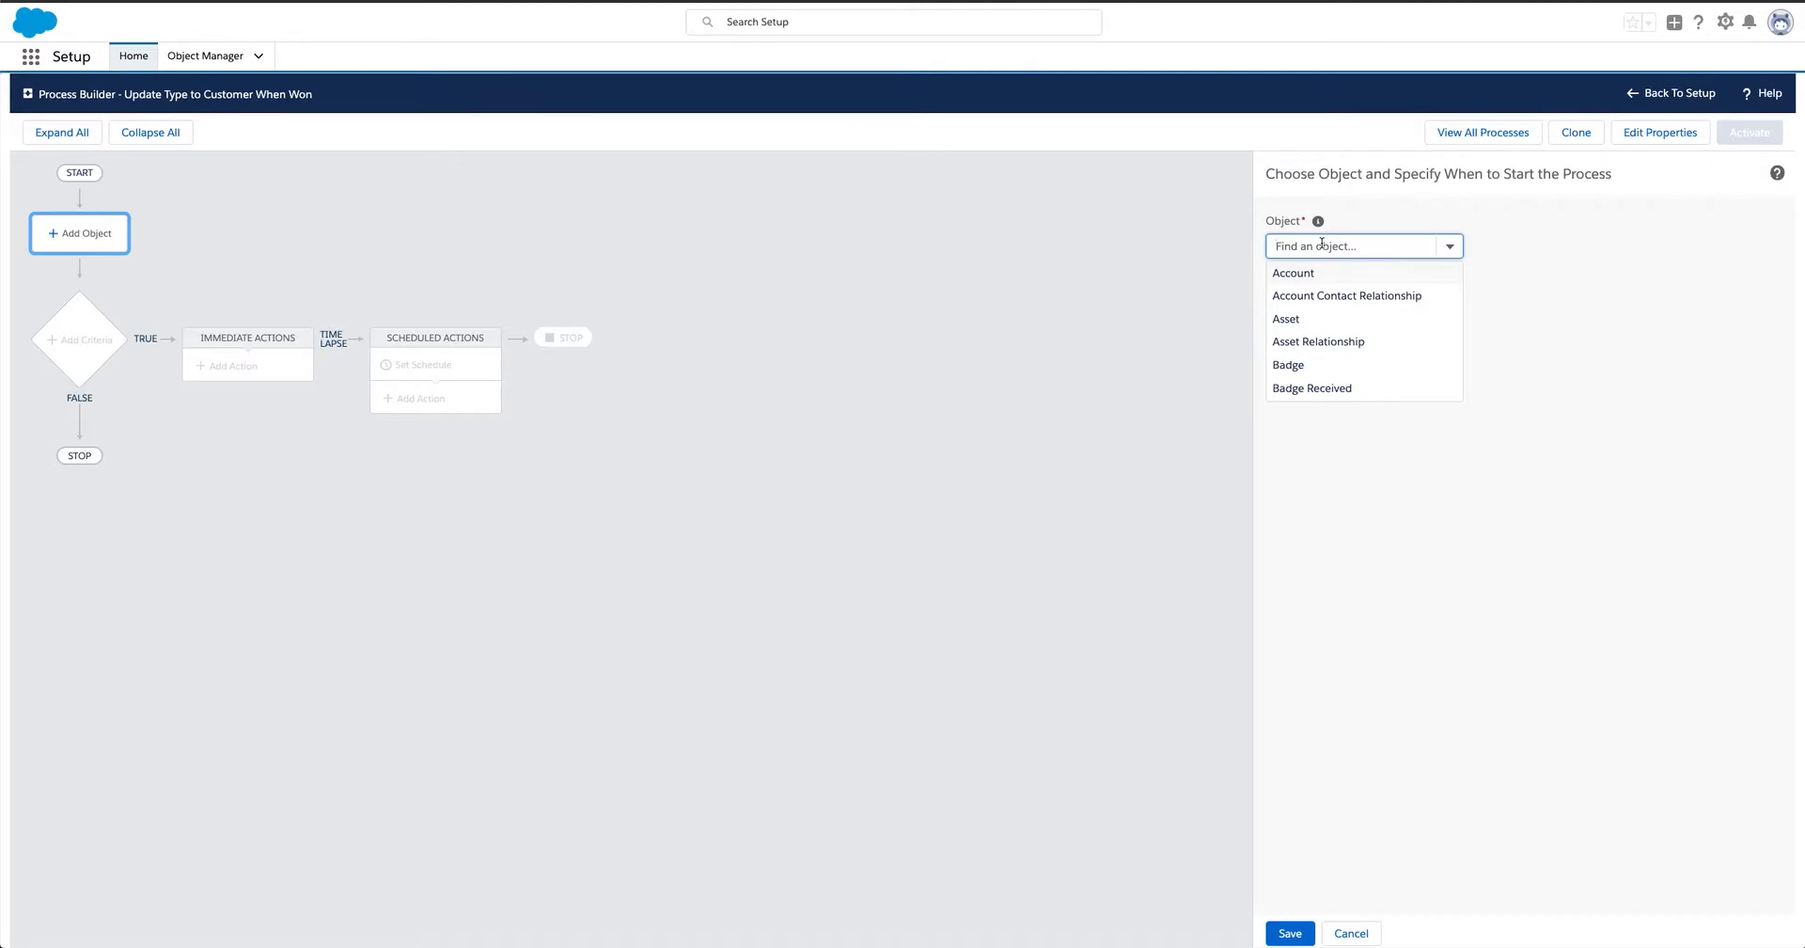
{"action": "type", "text": "op"}
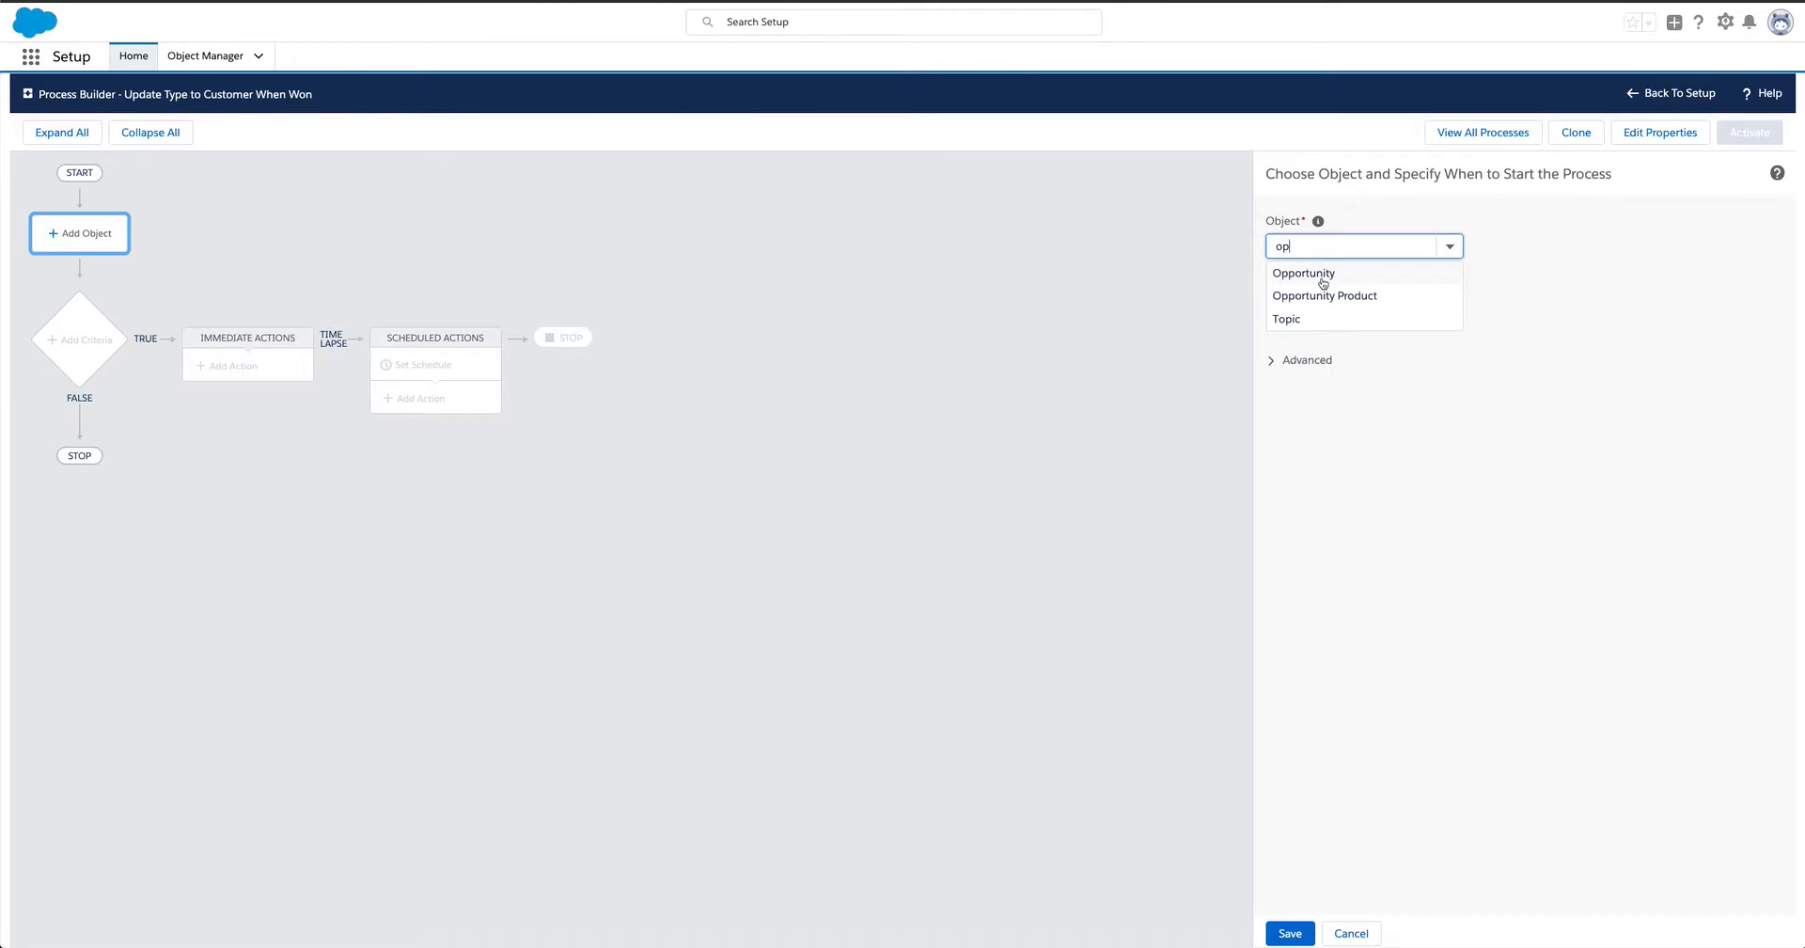
{"action": "left_click", "coordinate": [1322, 275]}
{"action": "left_click", "coordinate": [1329, 321]}
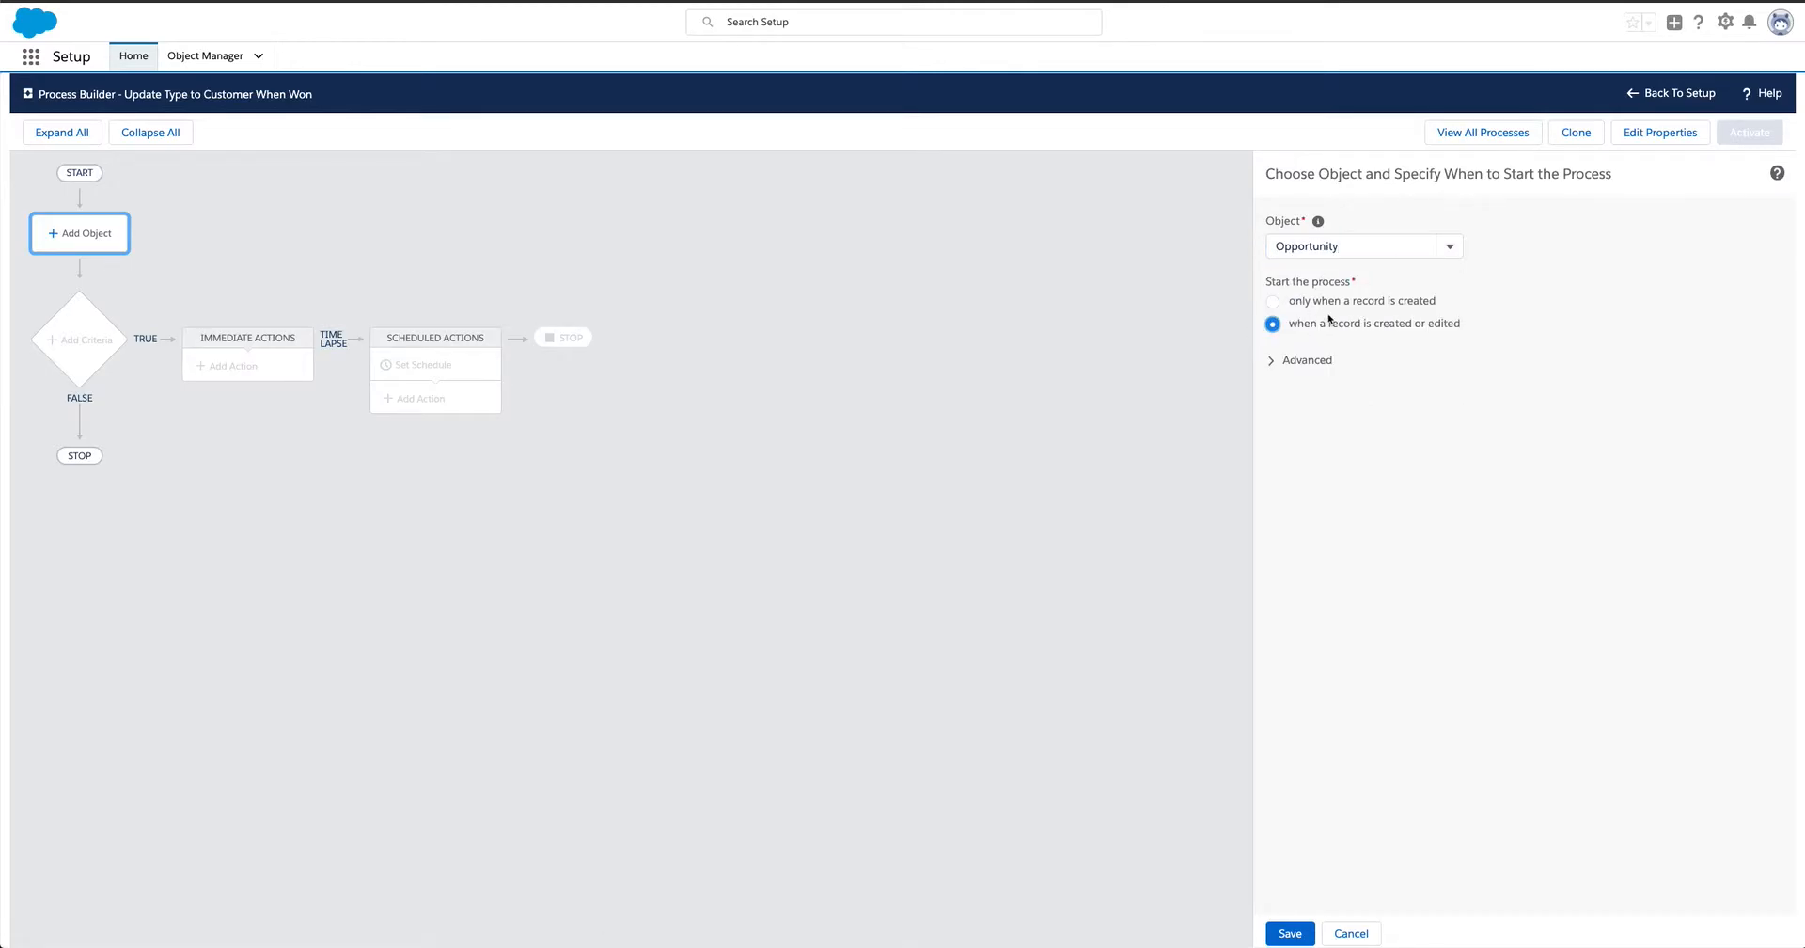
{"action": "left_click", "coordinate": [1290, 933]}
Add criteria to the process and name them "Stage is Closed Won".
{"action": "left_click", "coordinate": [97, 335]}
{"action": "left_click", "coordinate": [1209, 248]}
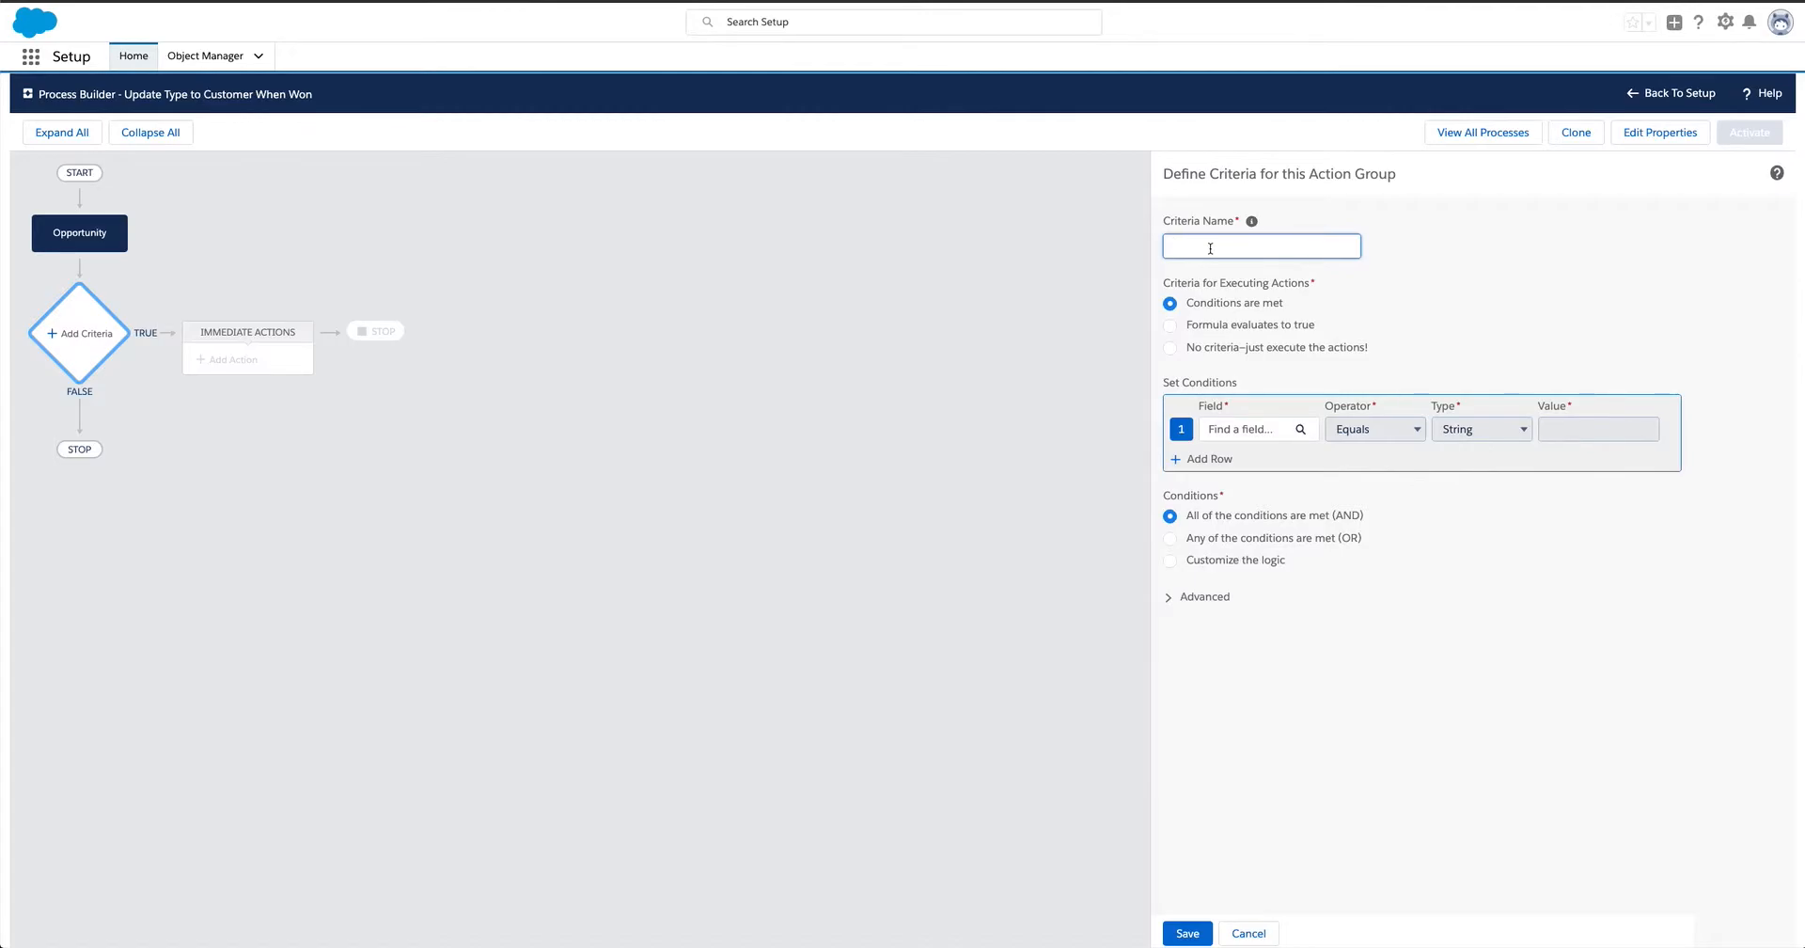
{"action": "type", "text": "Stage is Closed Won"}
Set the criteria condition to Opportunity Stage equals the picklist value Closed Won and save the criteria.
{"action": "left_click", "coordinate": [1243, 436]}
{"action": "type", "text": "stag"}
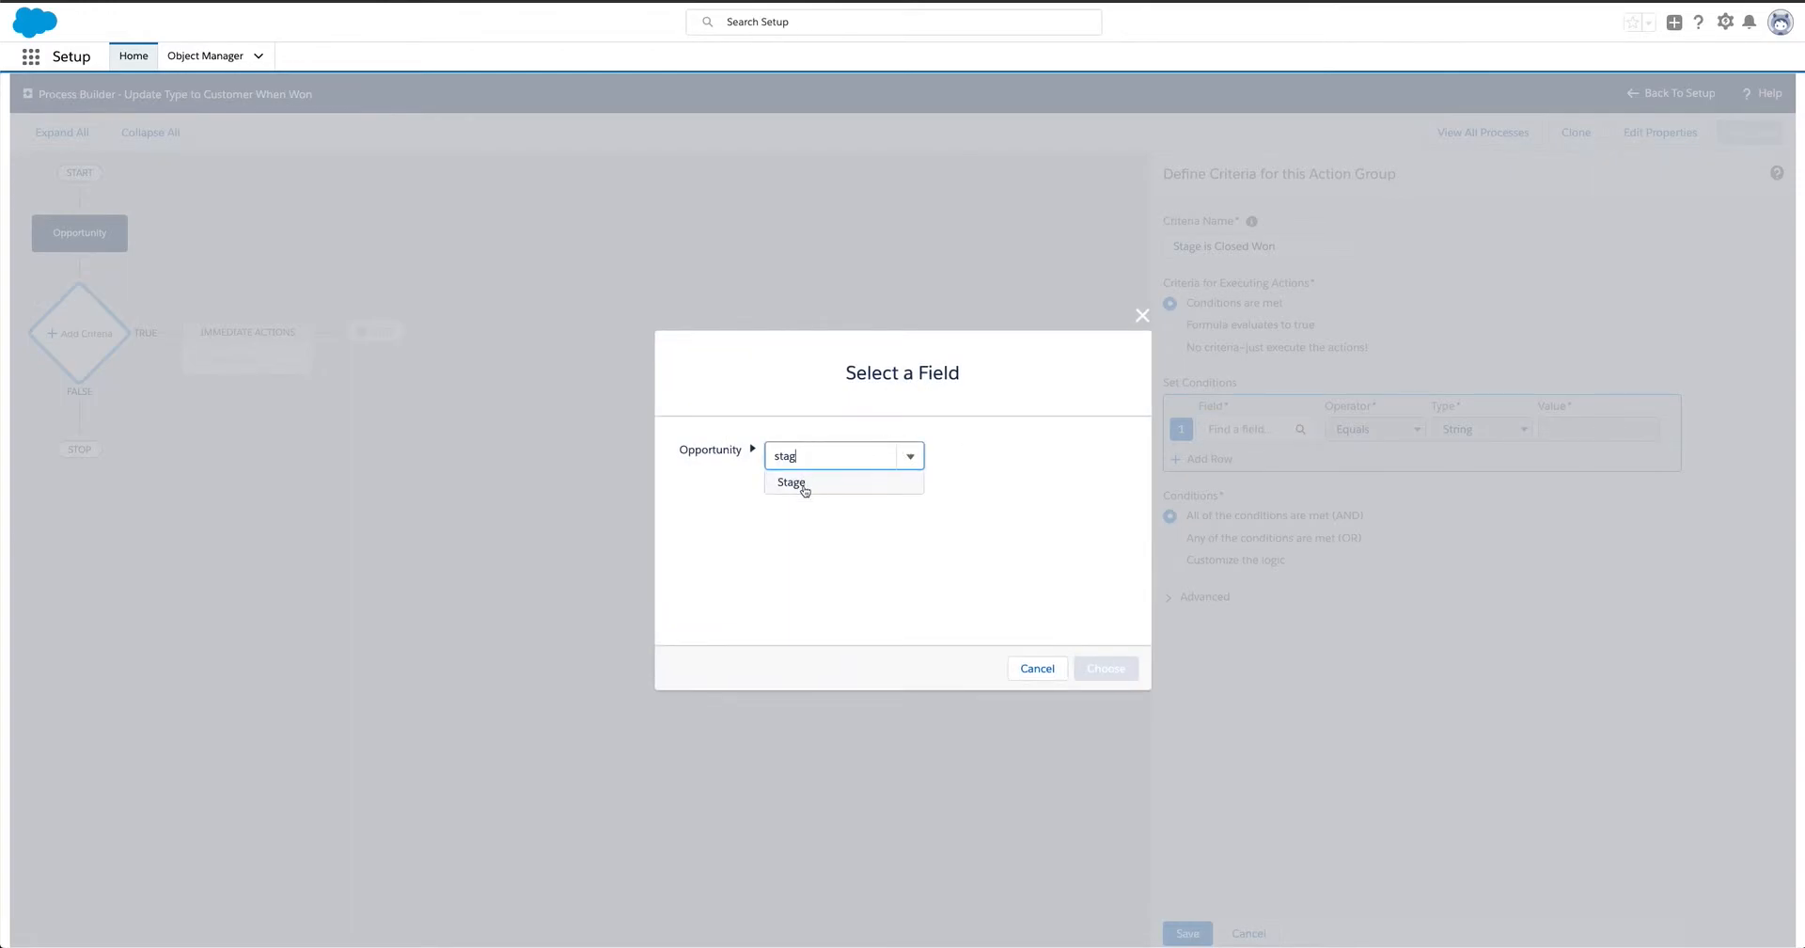
{"action": "left_click", "coordinate": [799, 483]}
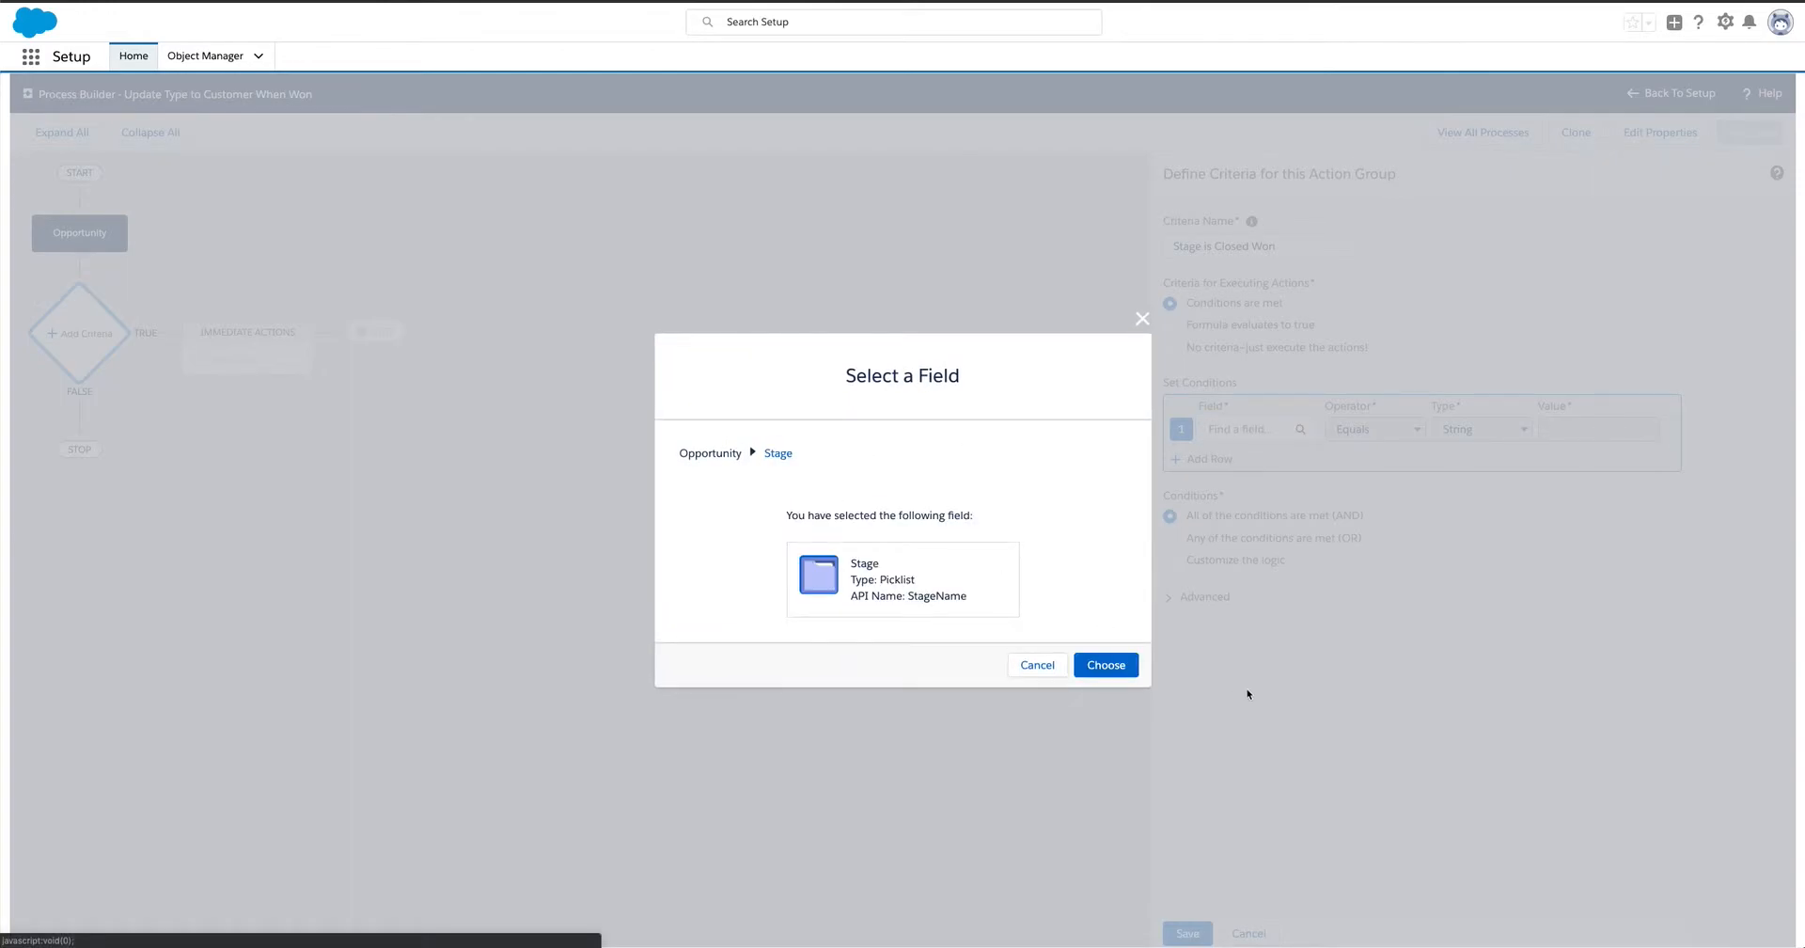
{"action": "left_click", "coordinate": [1105, 667]}
{"action": "left_click", "coordinate": [1542, 431]}
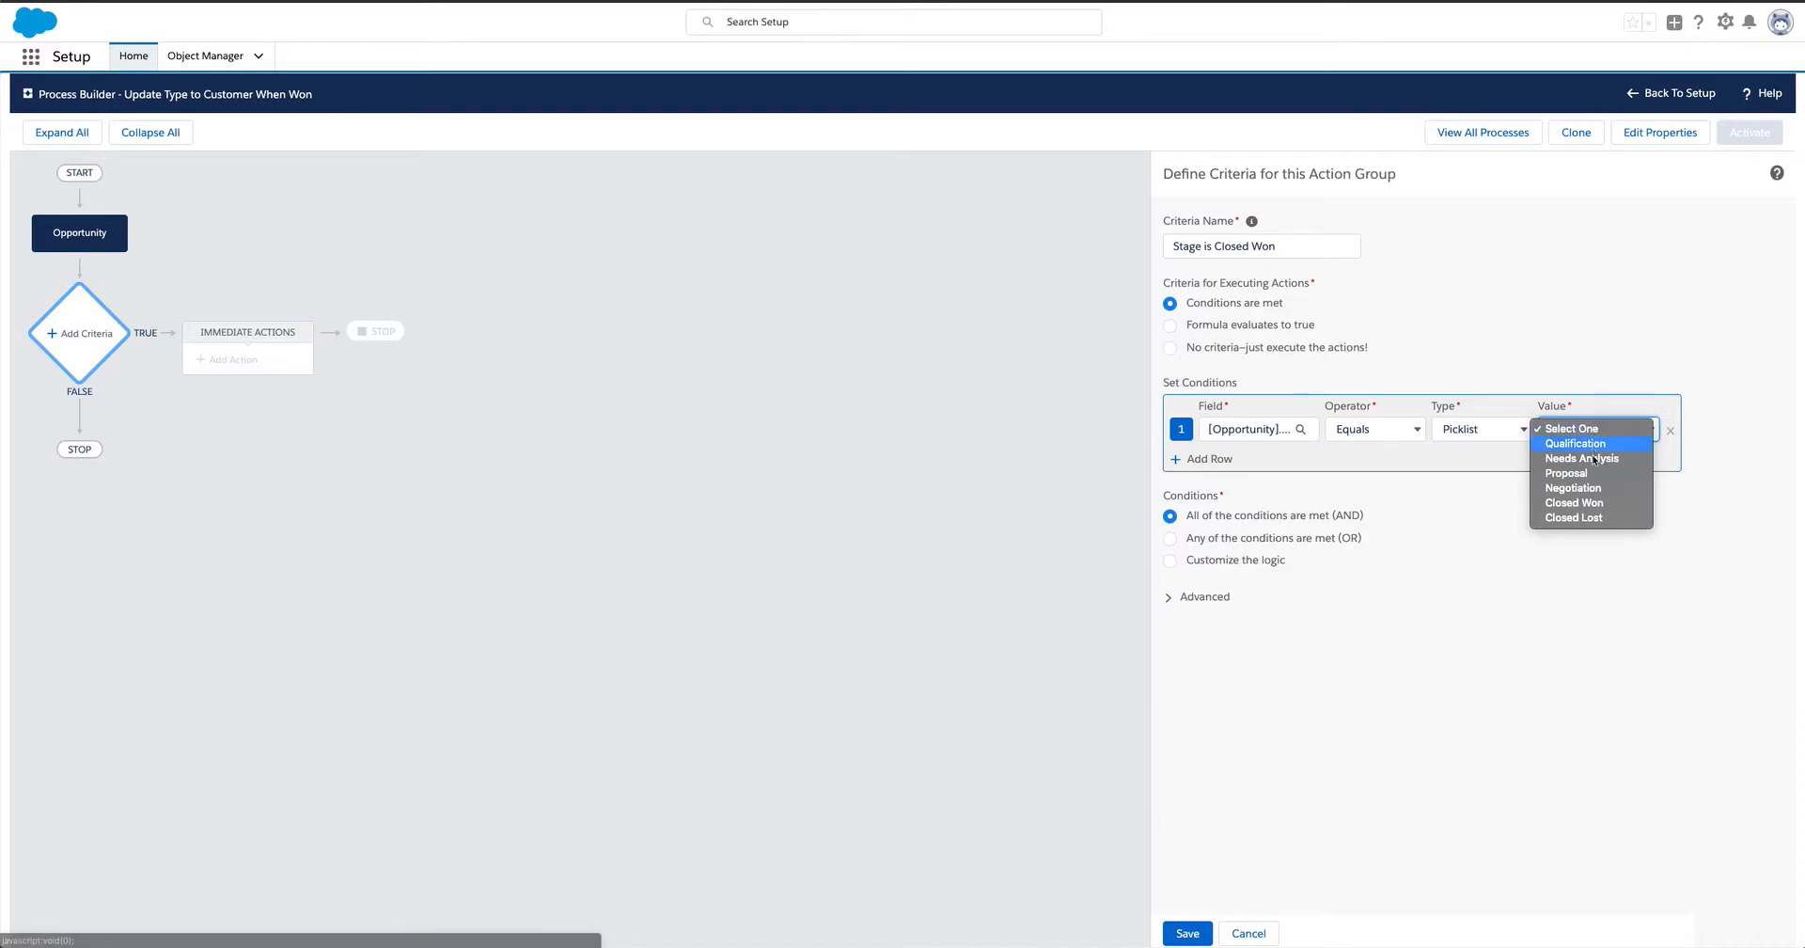
{"action": "left_click", "coordinate": [1587, 506]}
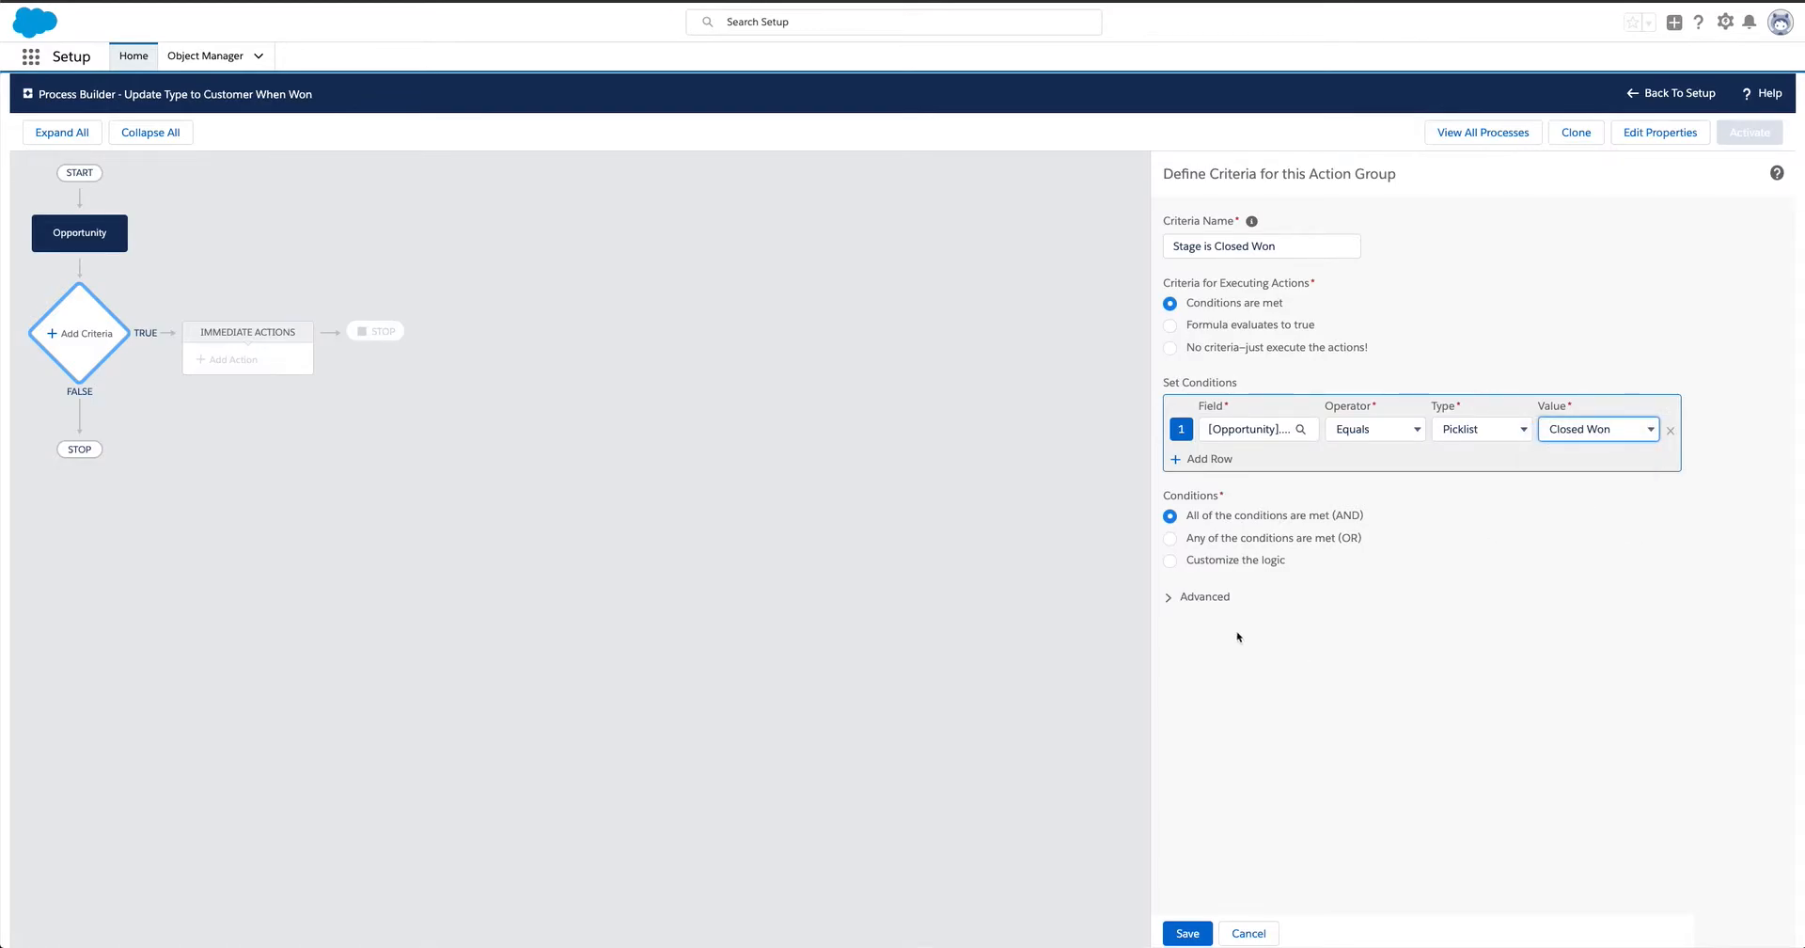
{"action": "left_click", "coordinate": [1188, 931]}
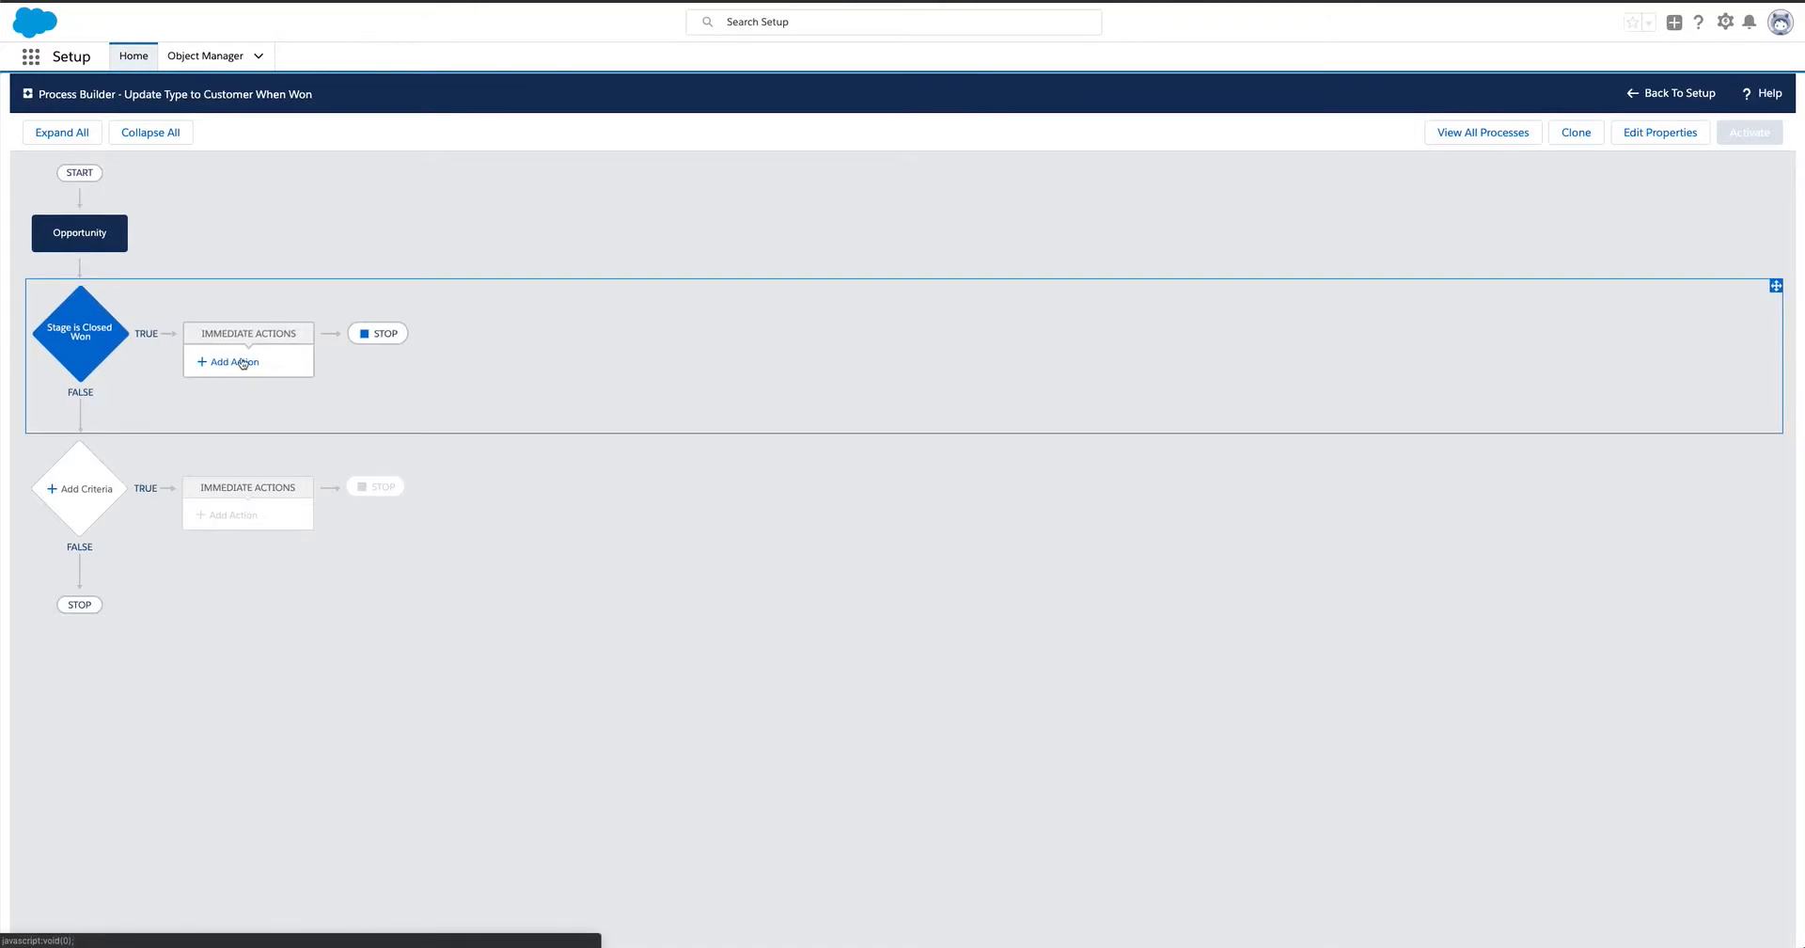
Add an immediate action of type Update Records named "Update Type to Customer" for the Stage is Closed Won criteria.
{"action": "left_click", "coordinate": [243, 363]}
{"action": "left_click", "coordinate": [1353, 246]}
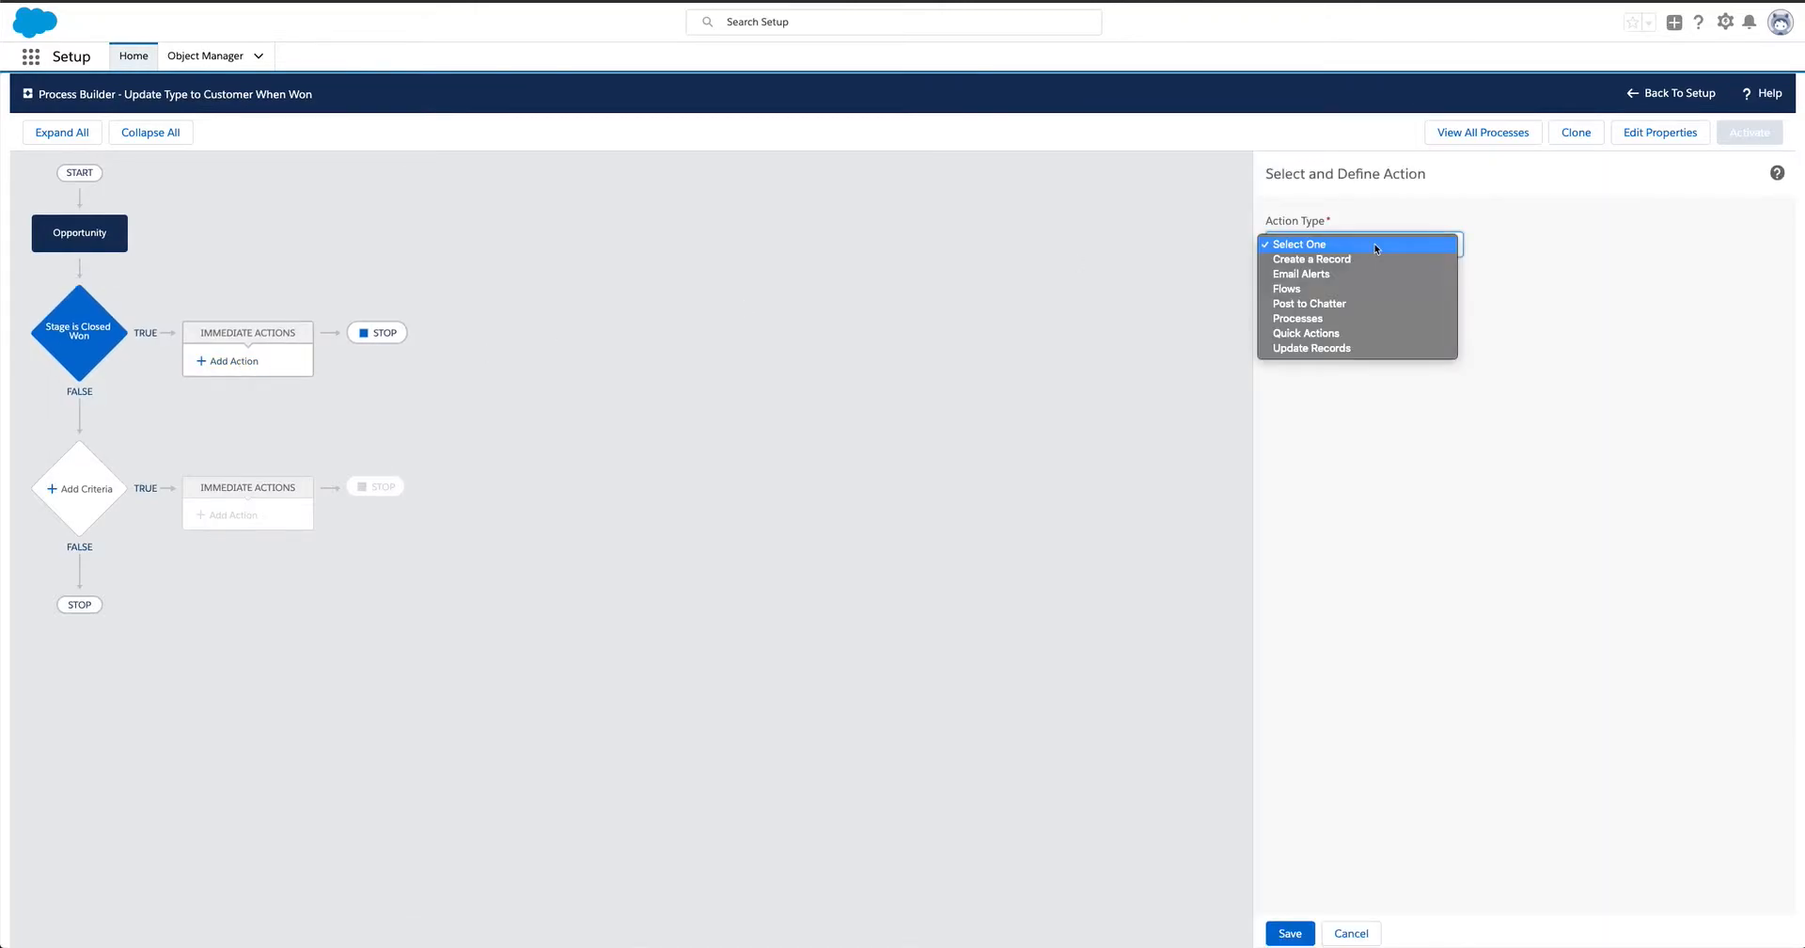
{"action": "left_click", "coordinate": [1354, 349]}
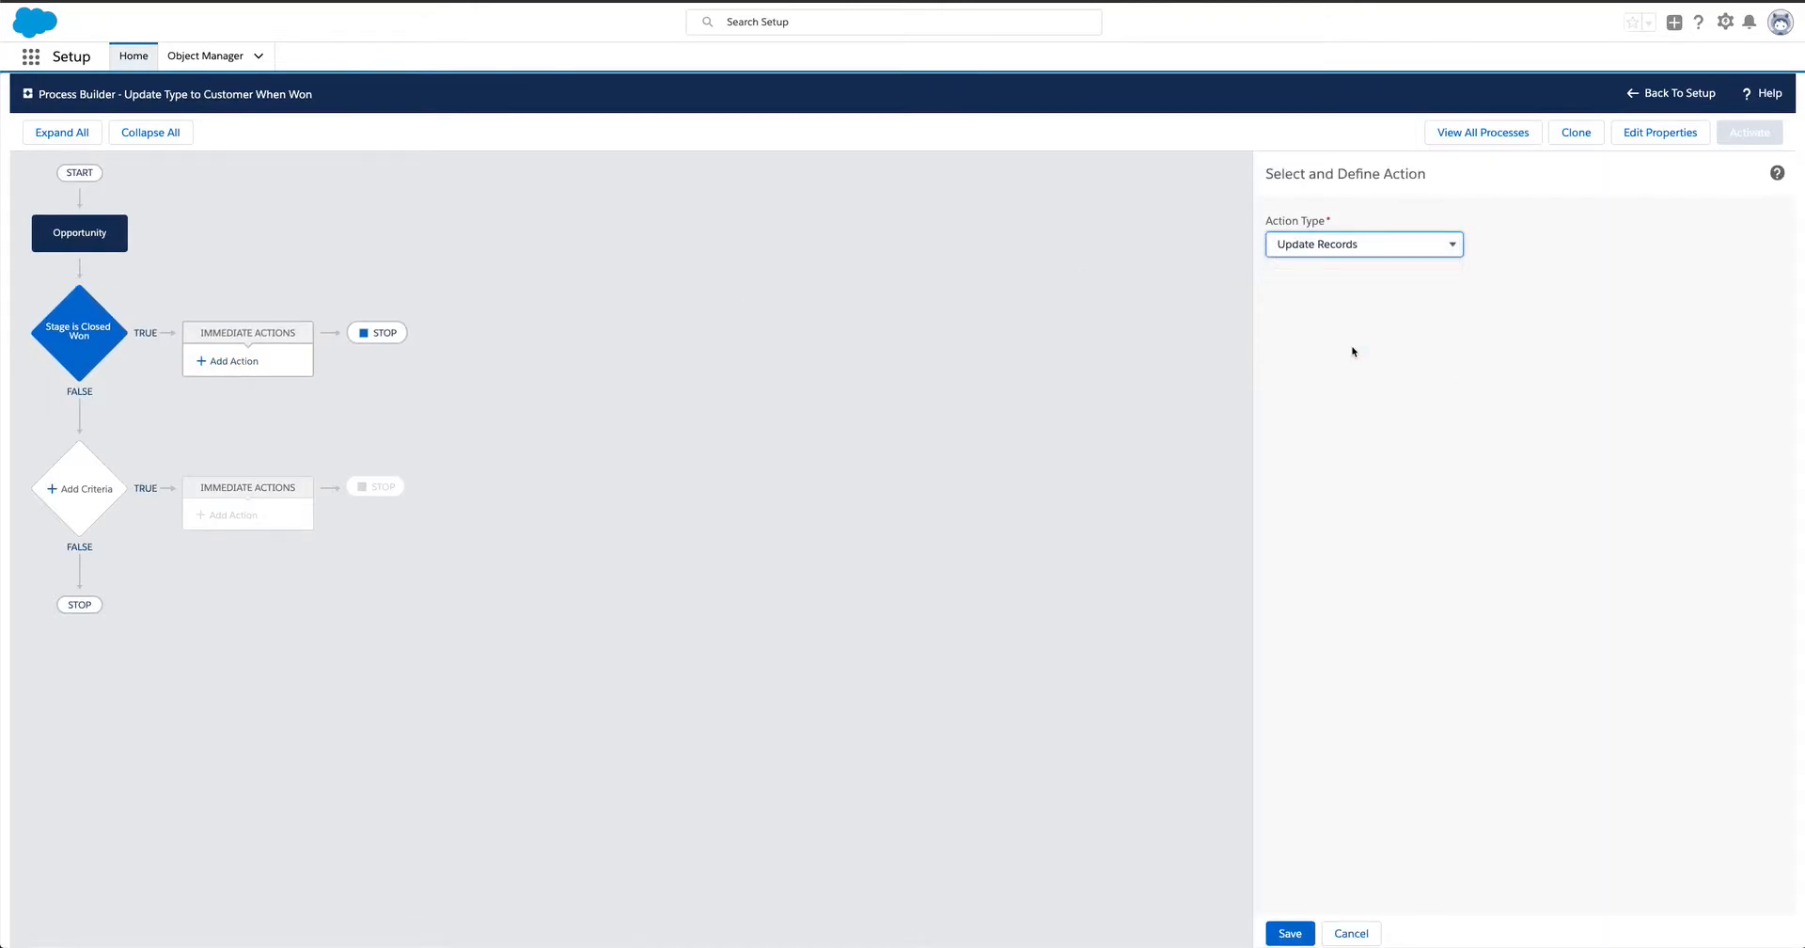
{"action": "left_click", "coordinate": [1298, 304]}
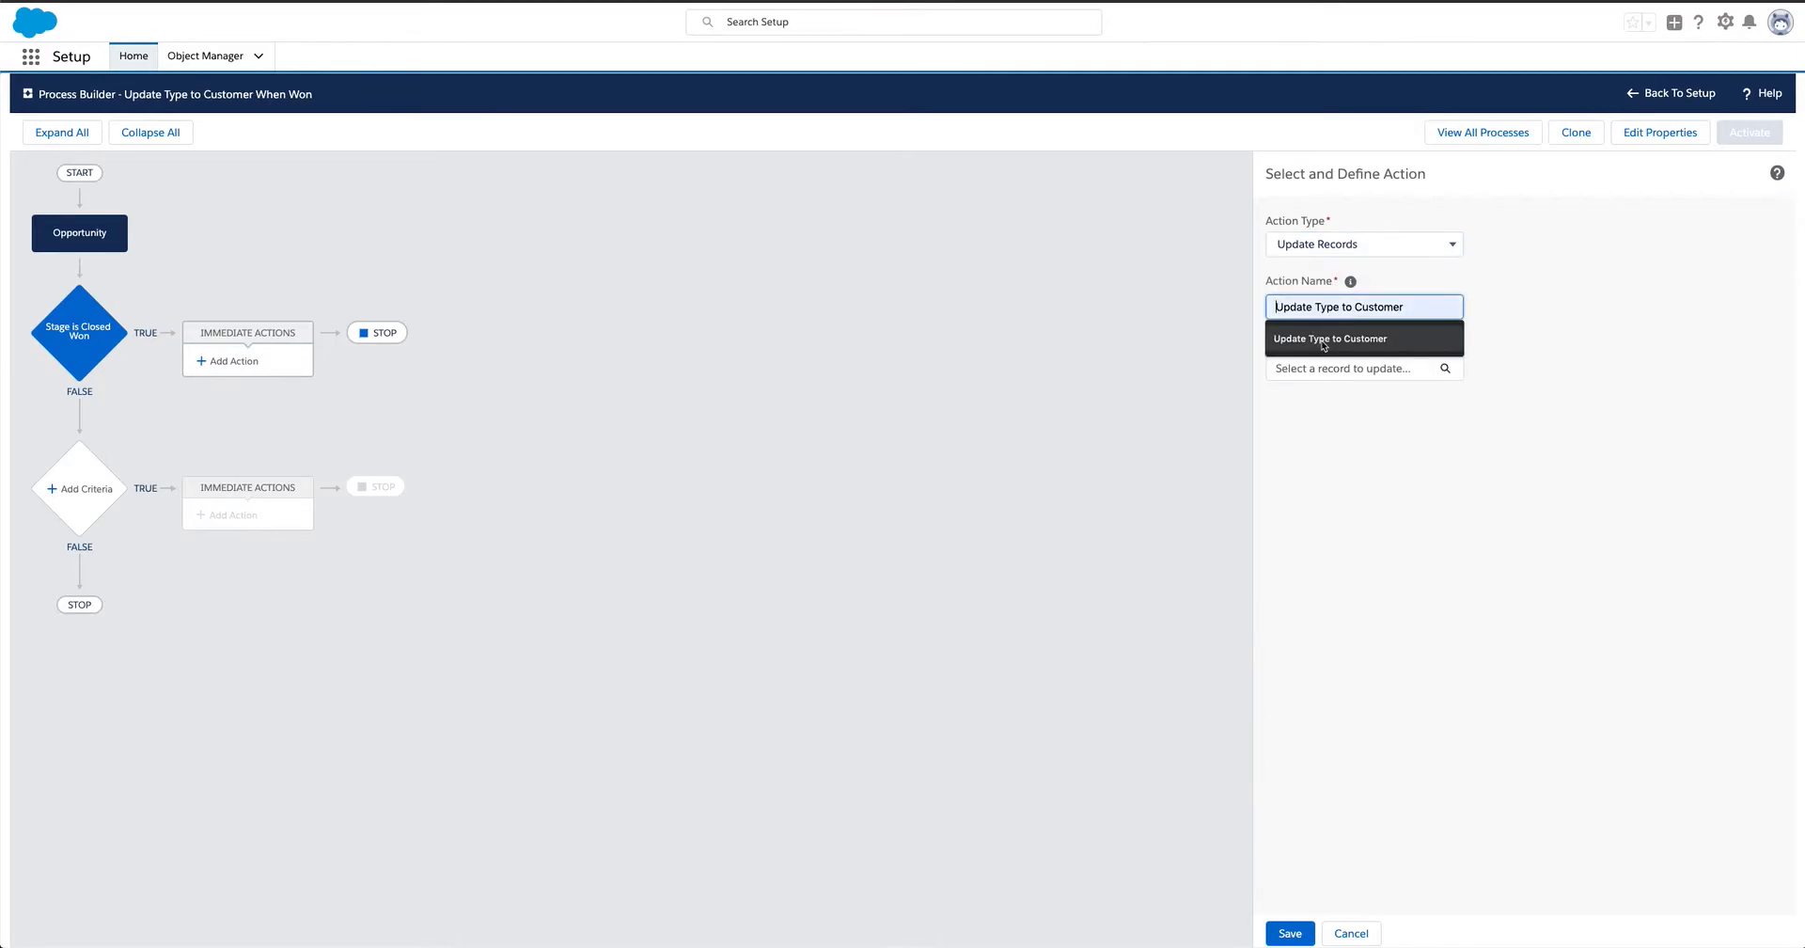
{"action": "left_click", "coordinate": [1323, 340]}
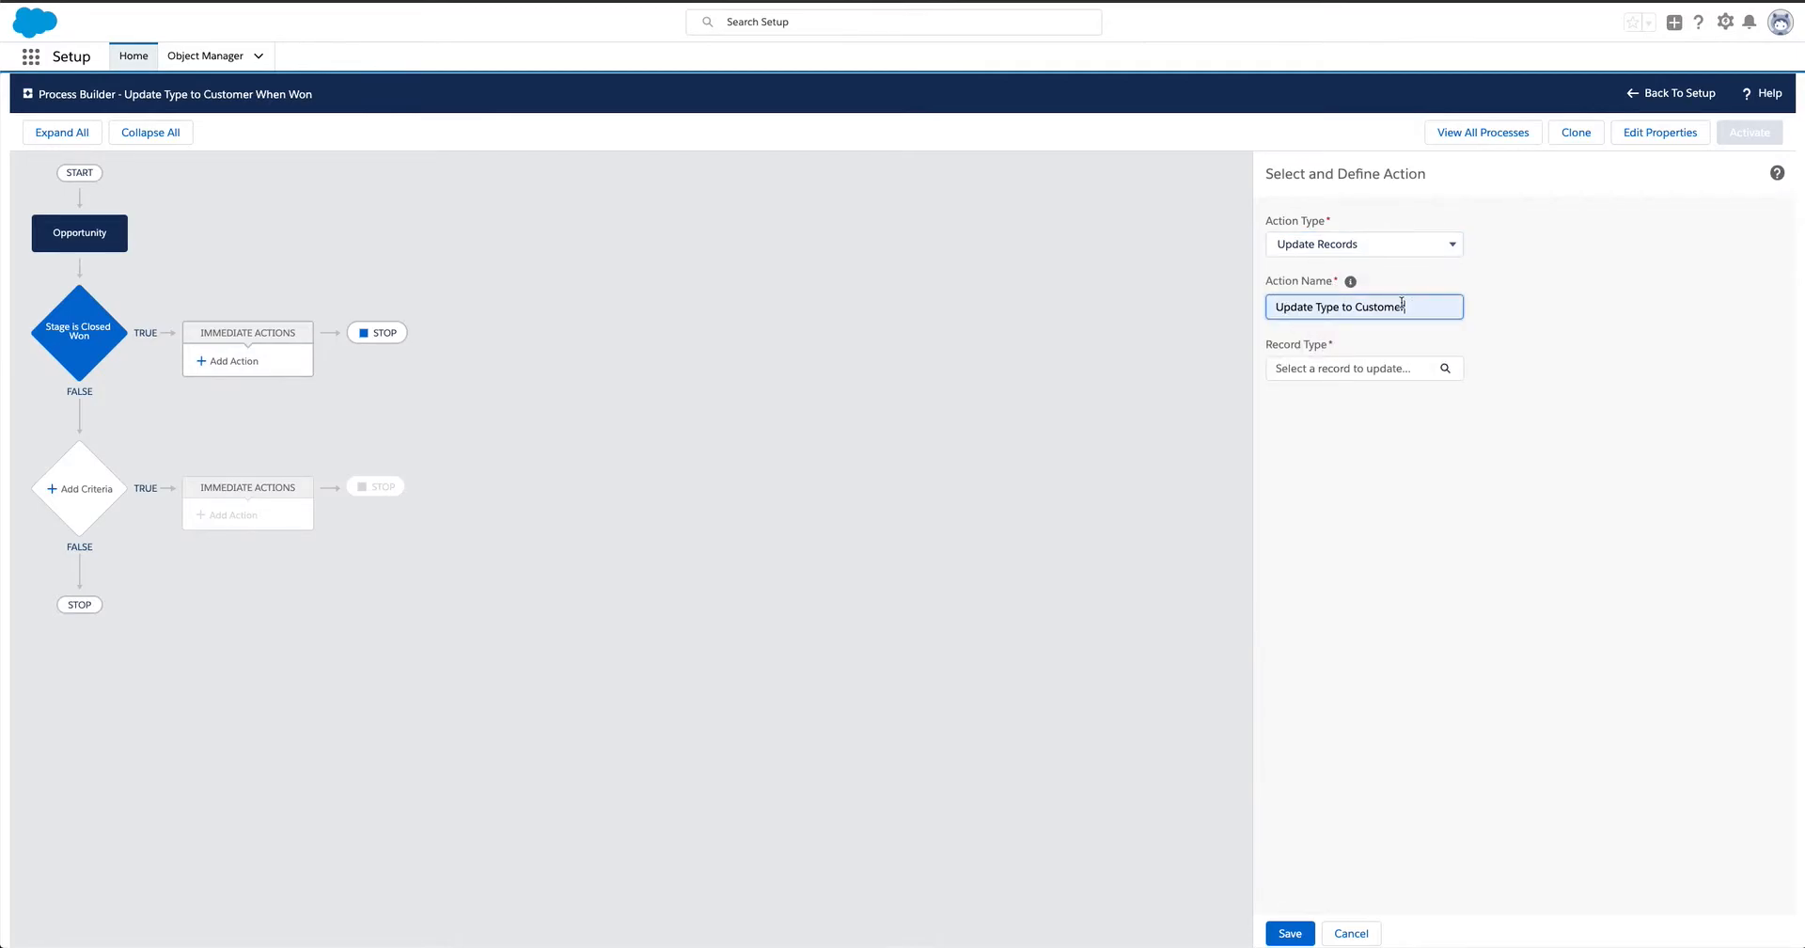
Set the action's record to update to the Account ID record related to the Opportunity.
{"action": "left_click", "coordinate": [1392, 369]}
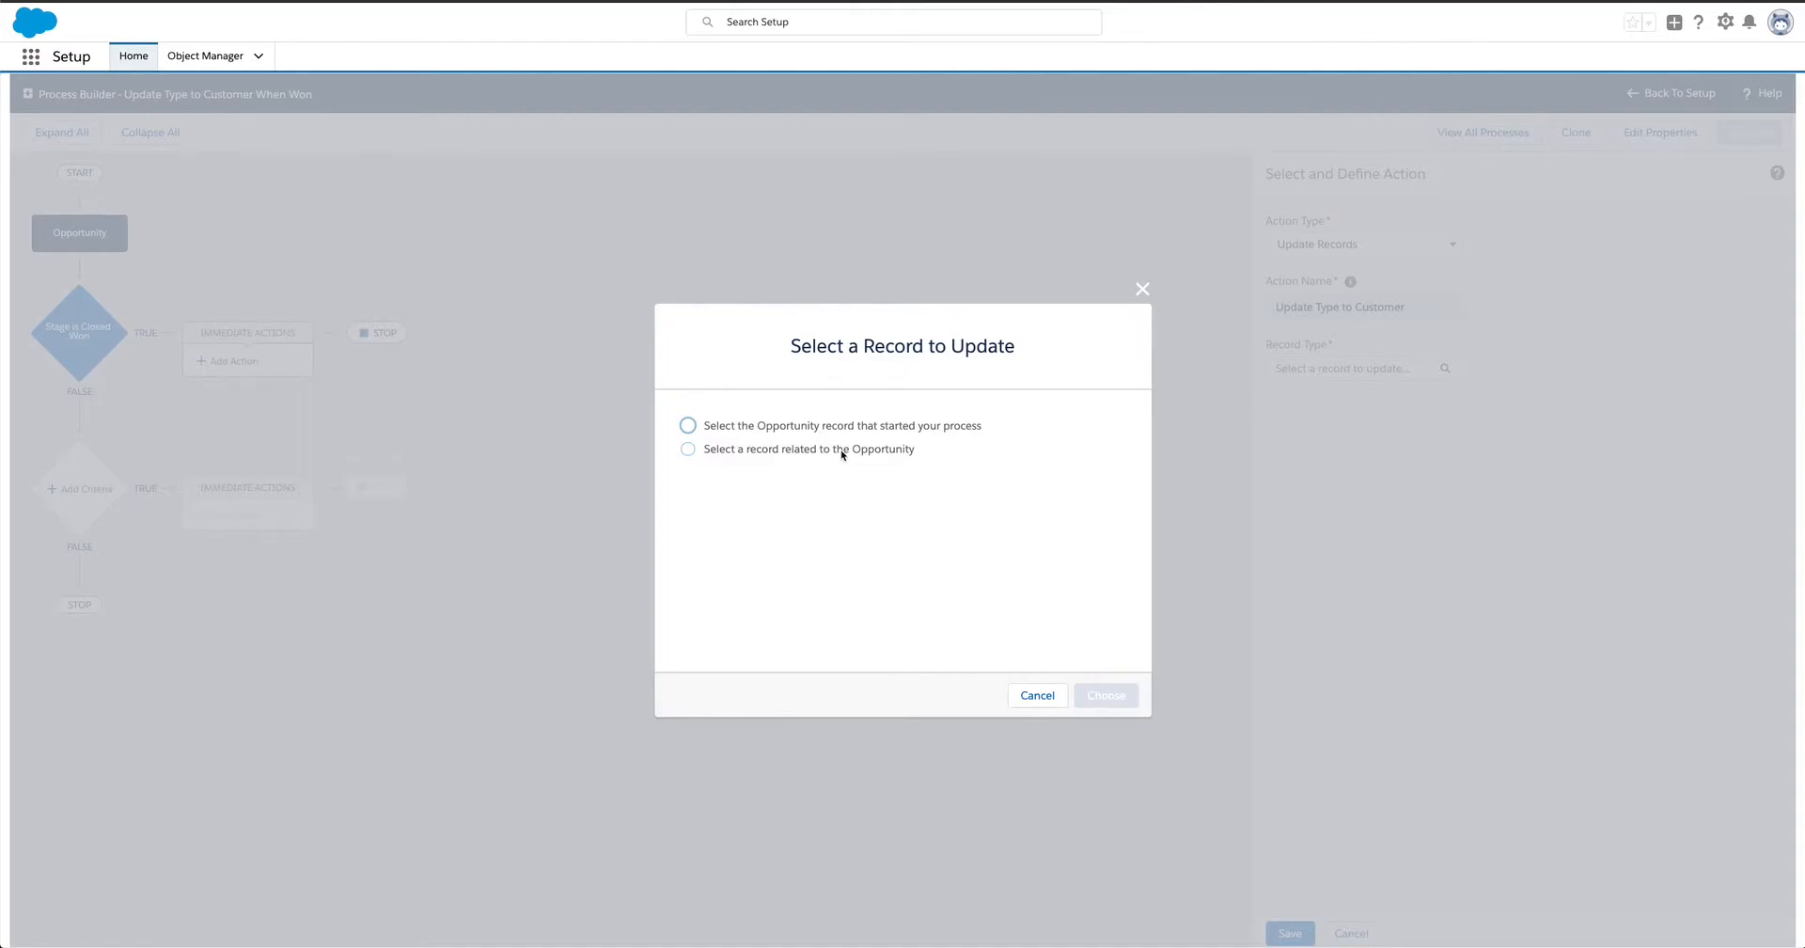
{"action": "left_click", "coordinate": [807, 451]}
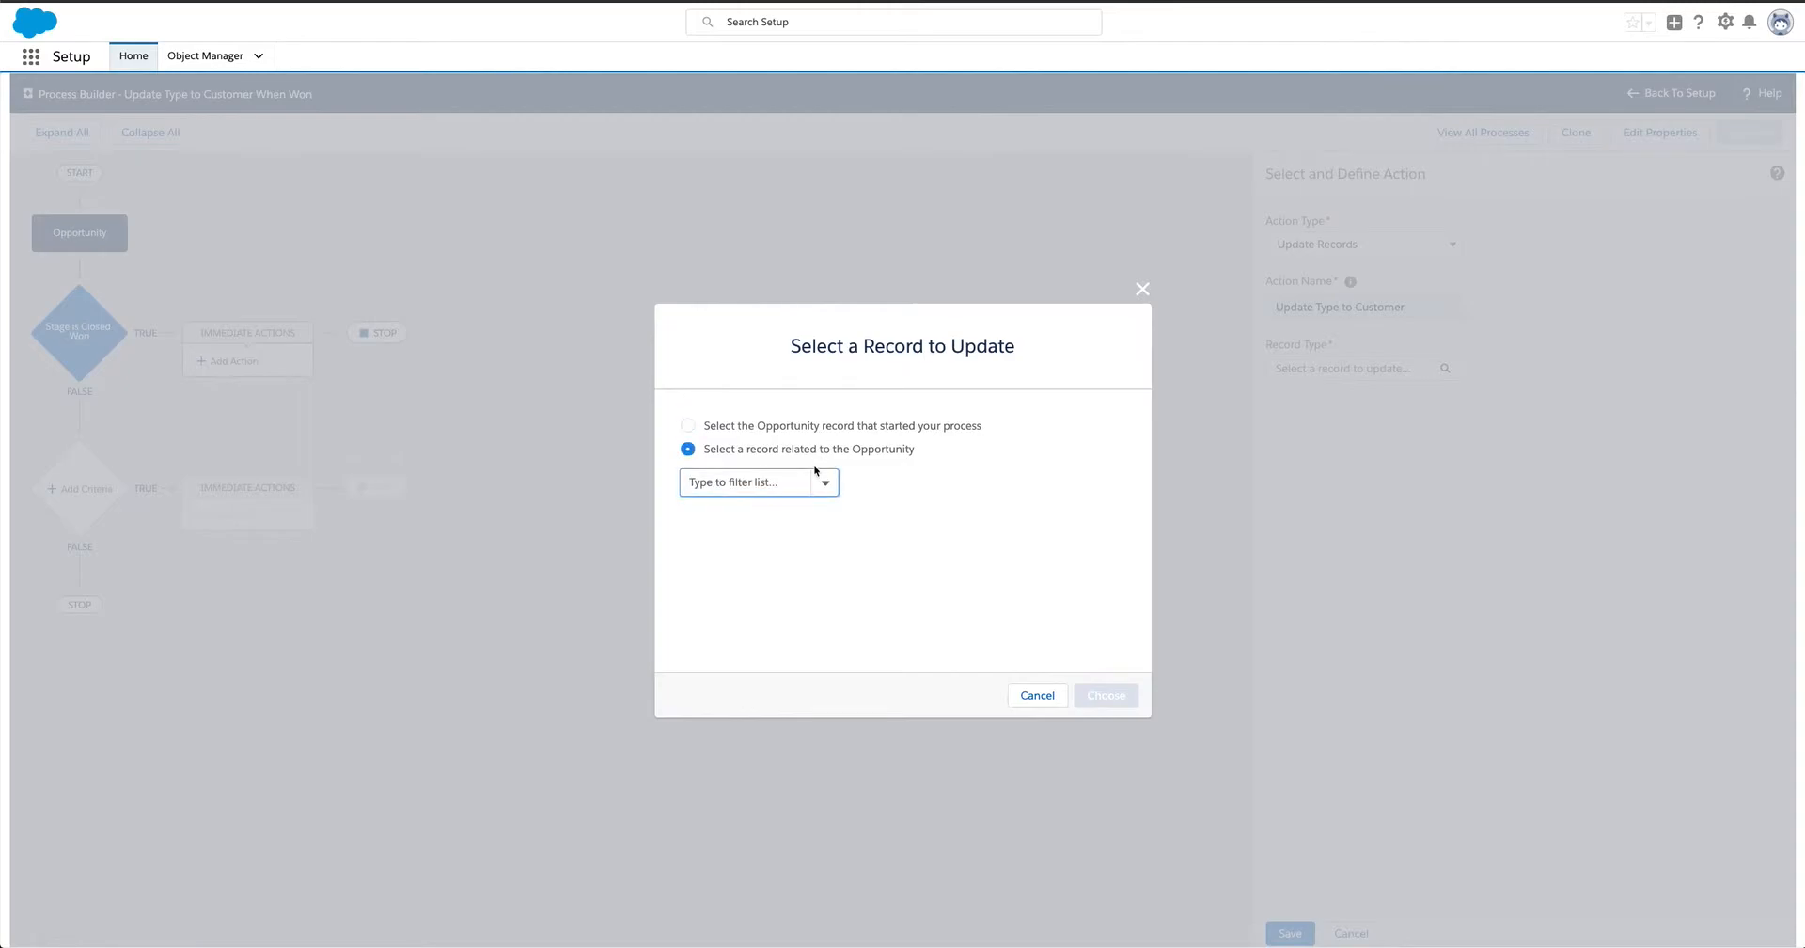
{"action": "left_click", "coordinate": [815, 484]}
{"action": "scroll", "coordinate": [799, 573], "scroll_direction": "down", "scroll_amount": 3}
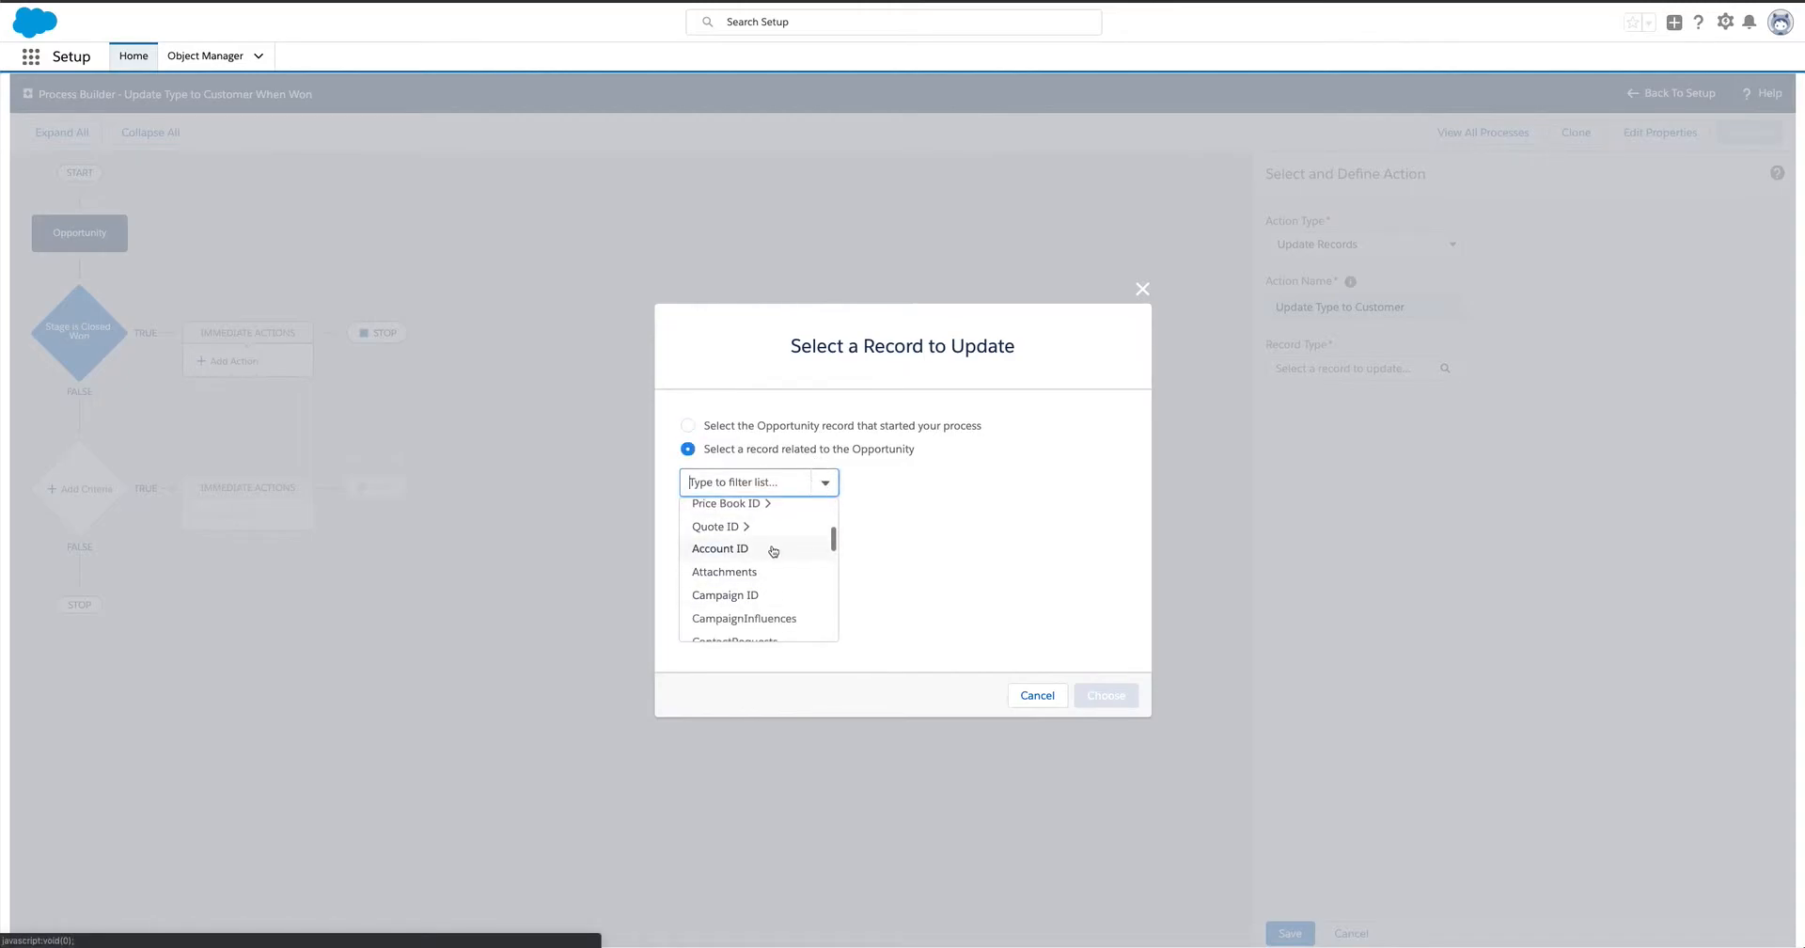
{"action": "left_click", "coordinate": [786, 548]}
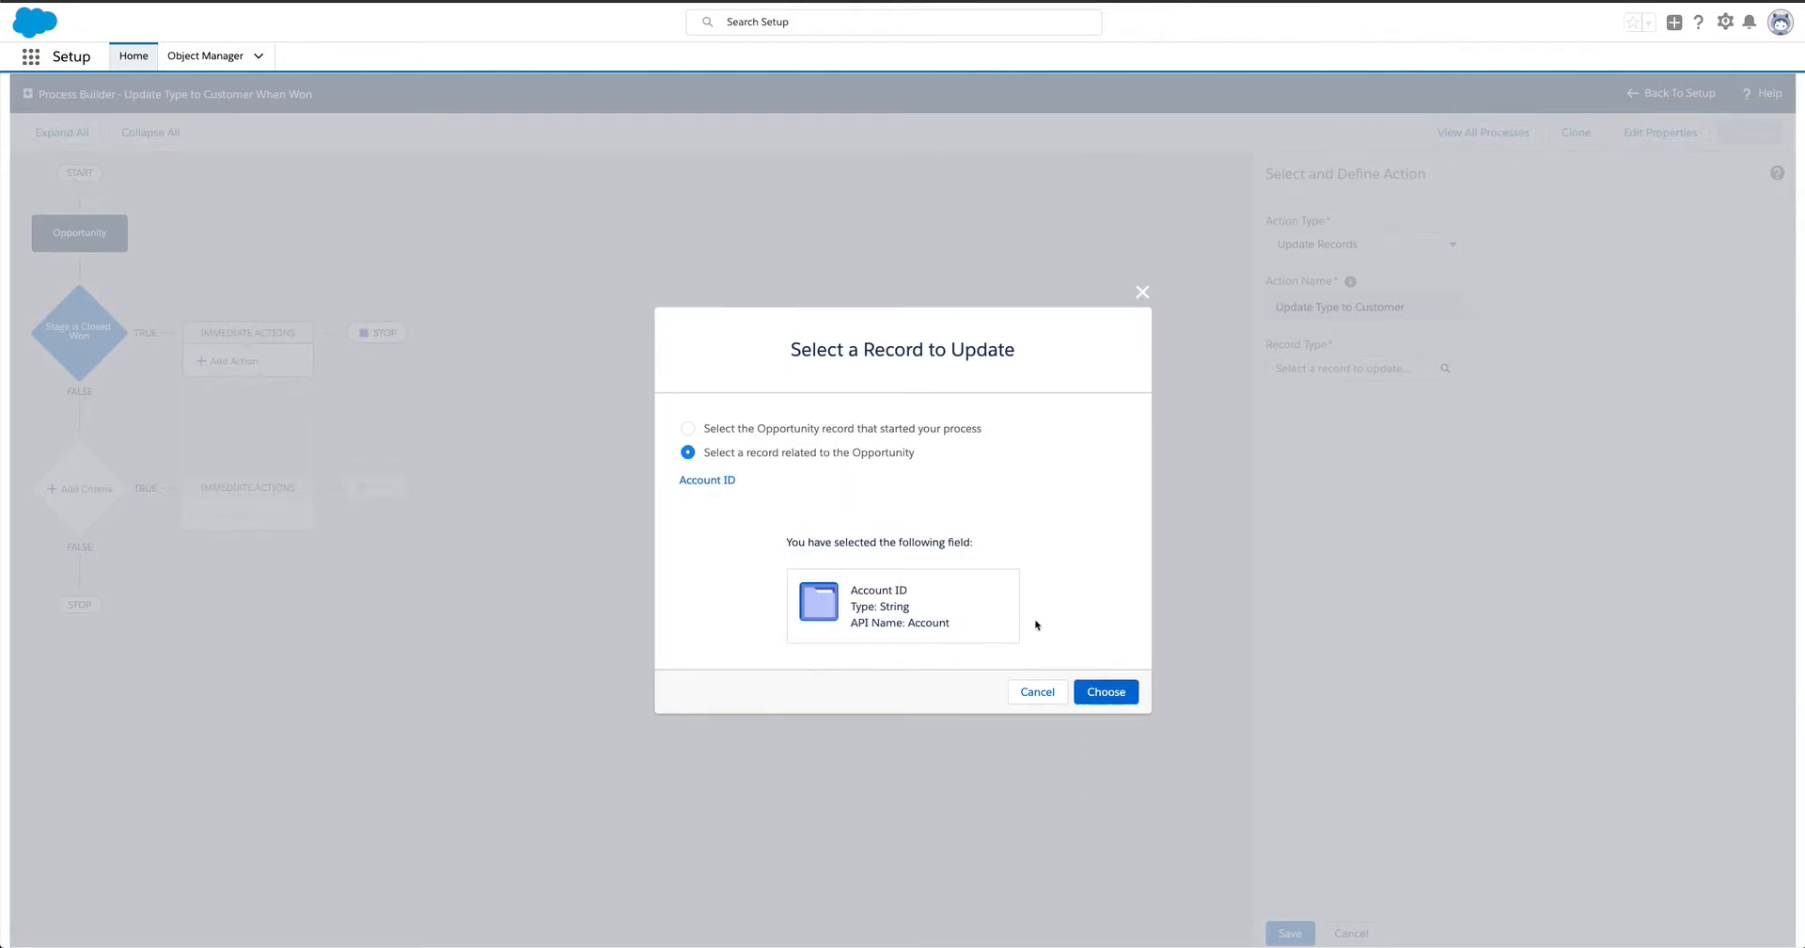
{"action": "left_click", "coordinate": [1106, 691]}
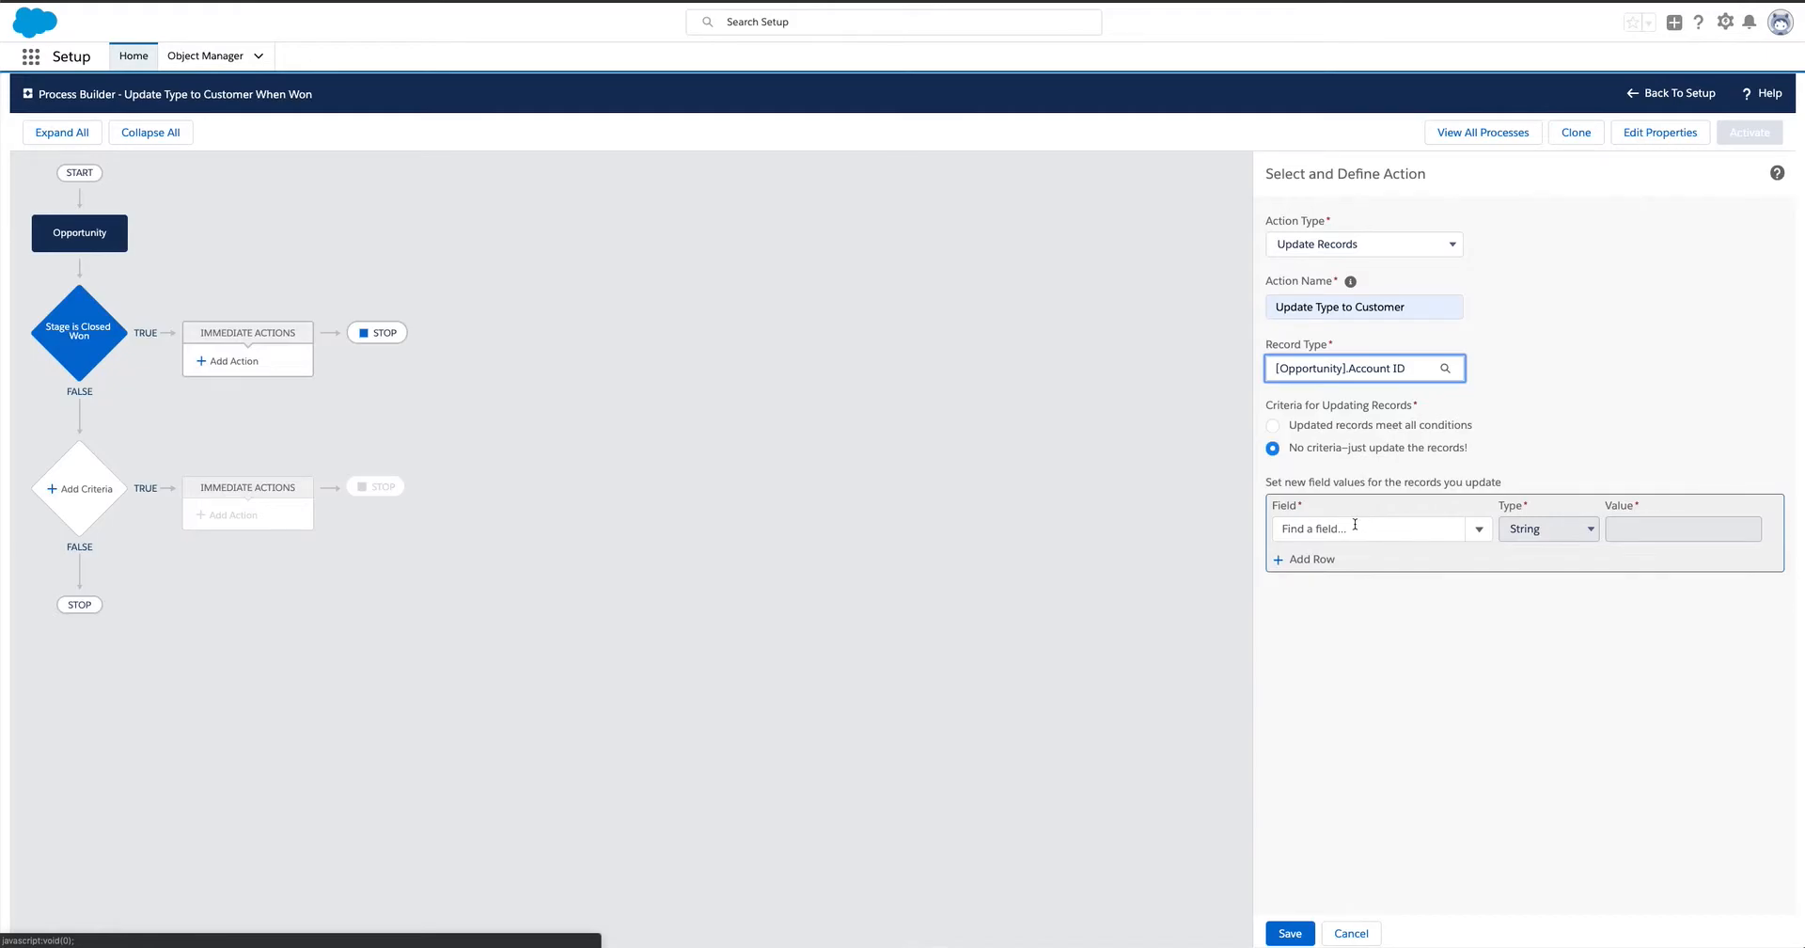
Set the Account Type field to the picklist value Customer, save the action, and activate the process.
{"action": "left_click", "coordinate": [1355, 526]}
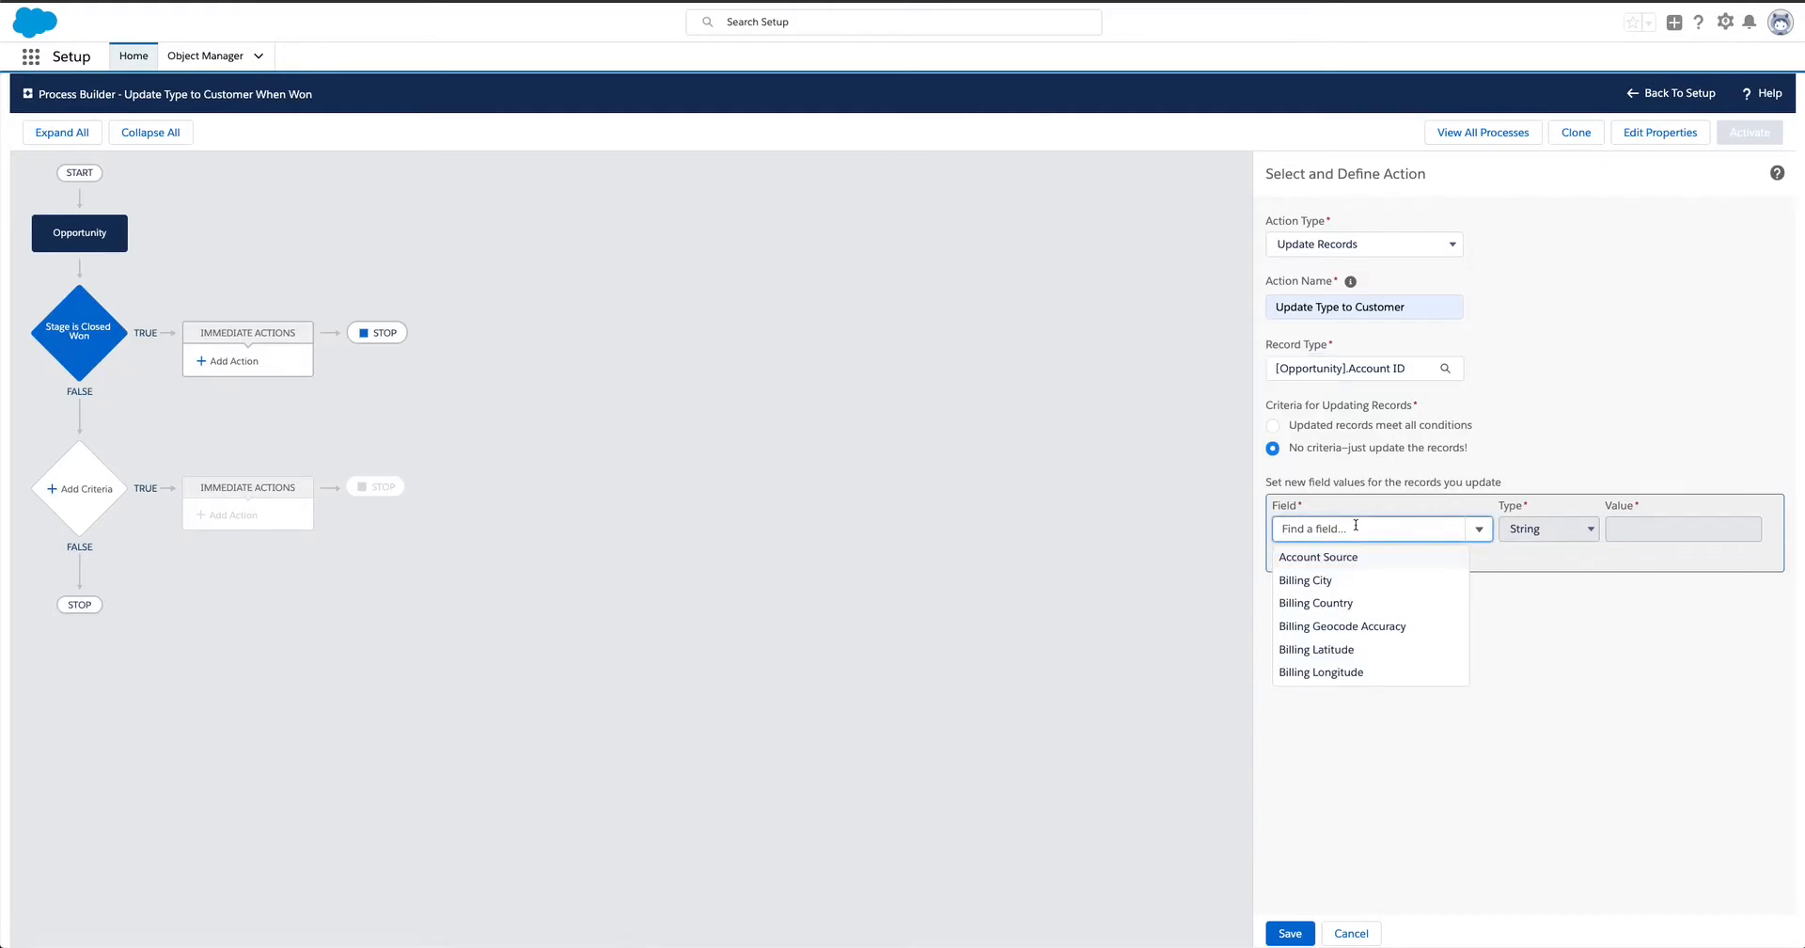
{"action": "scroll", "coordinate": [1359, 583], "scroll_direction": "down", "scroll_amount": 10}
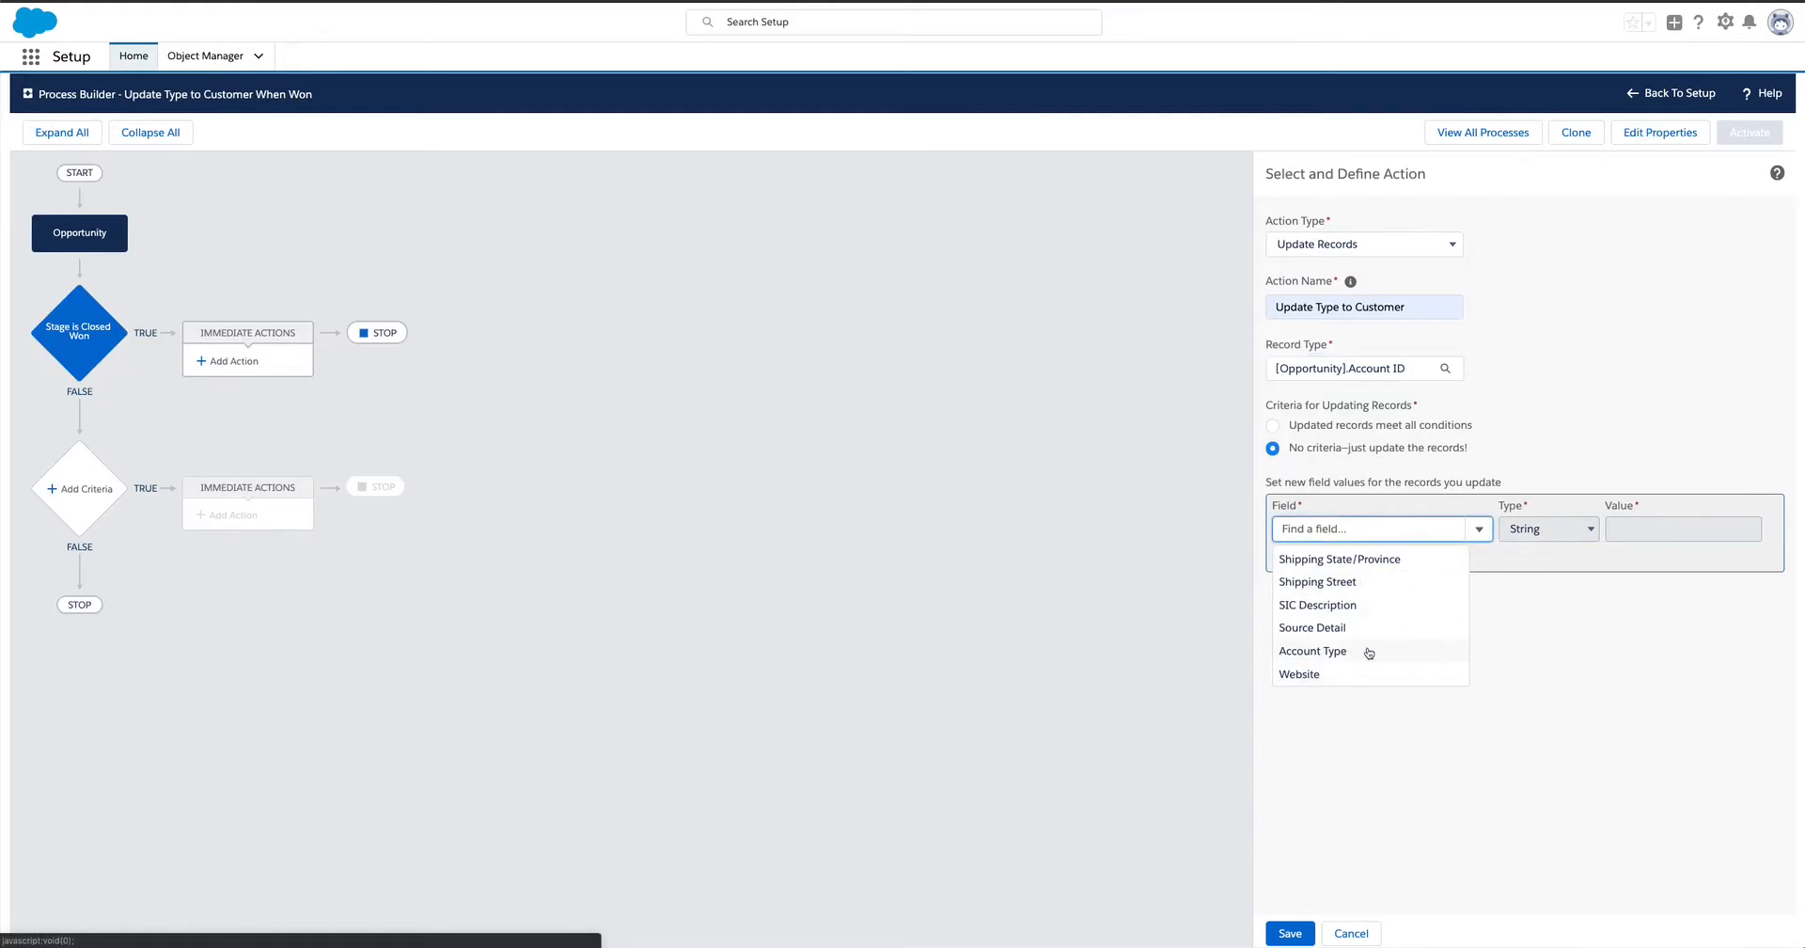
{"action": "left_click", "coordinate": [1369, 652]}
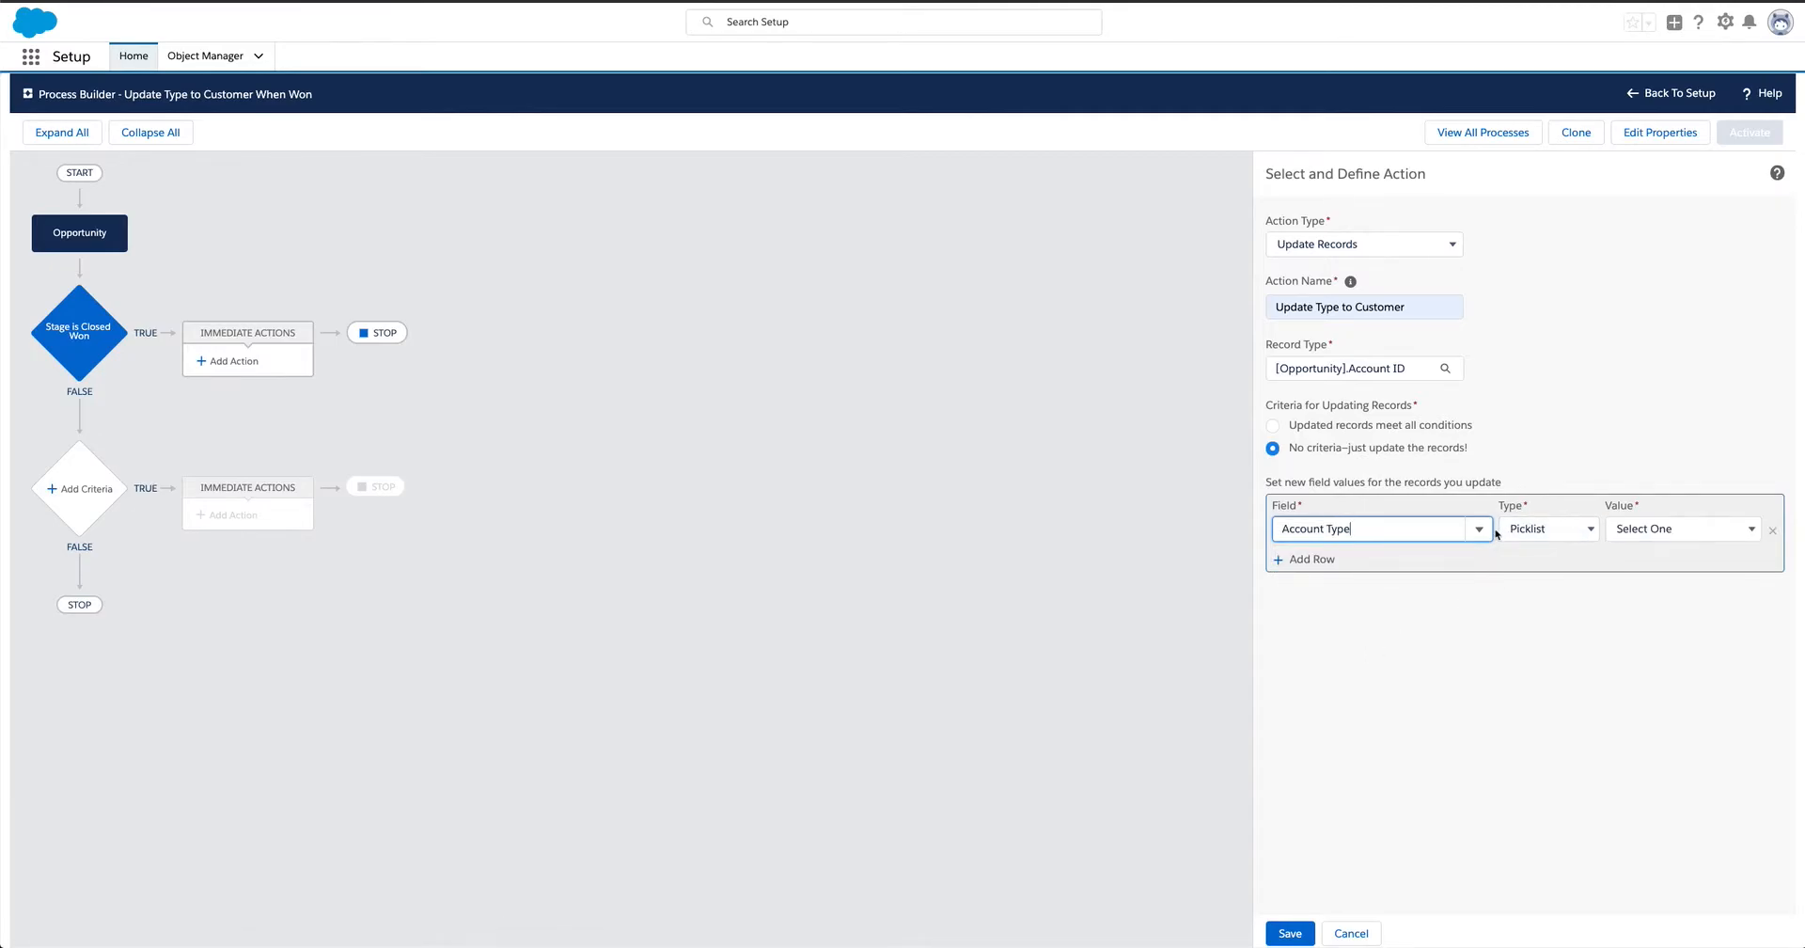
{"action": "left_click", "coordinate": [1649, 533]}
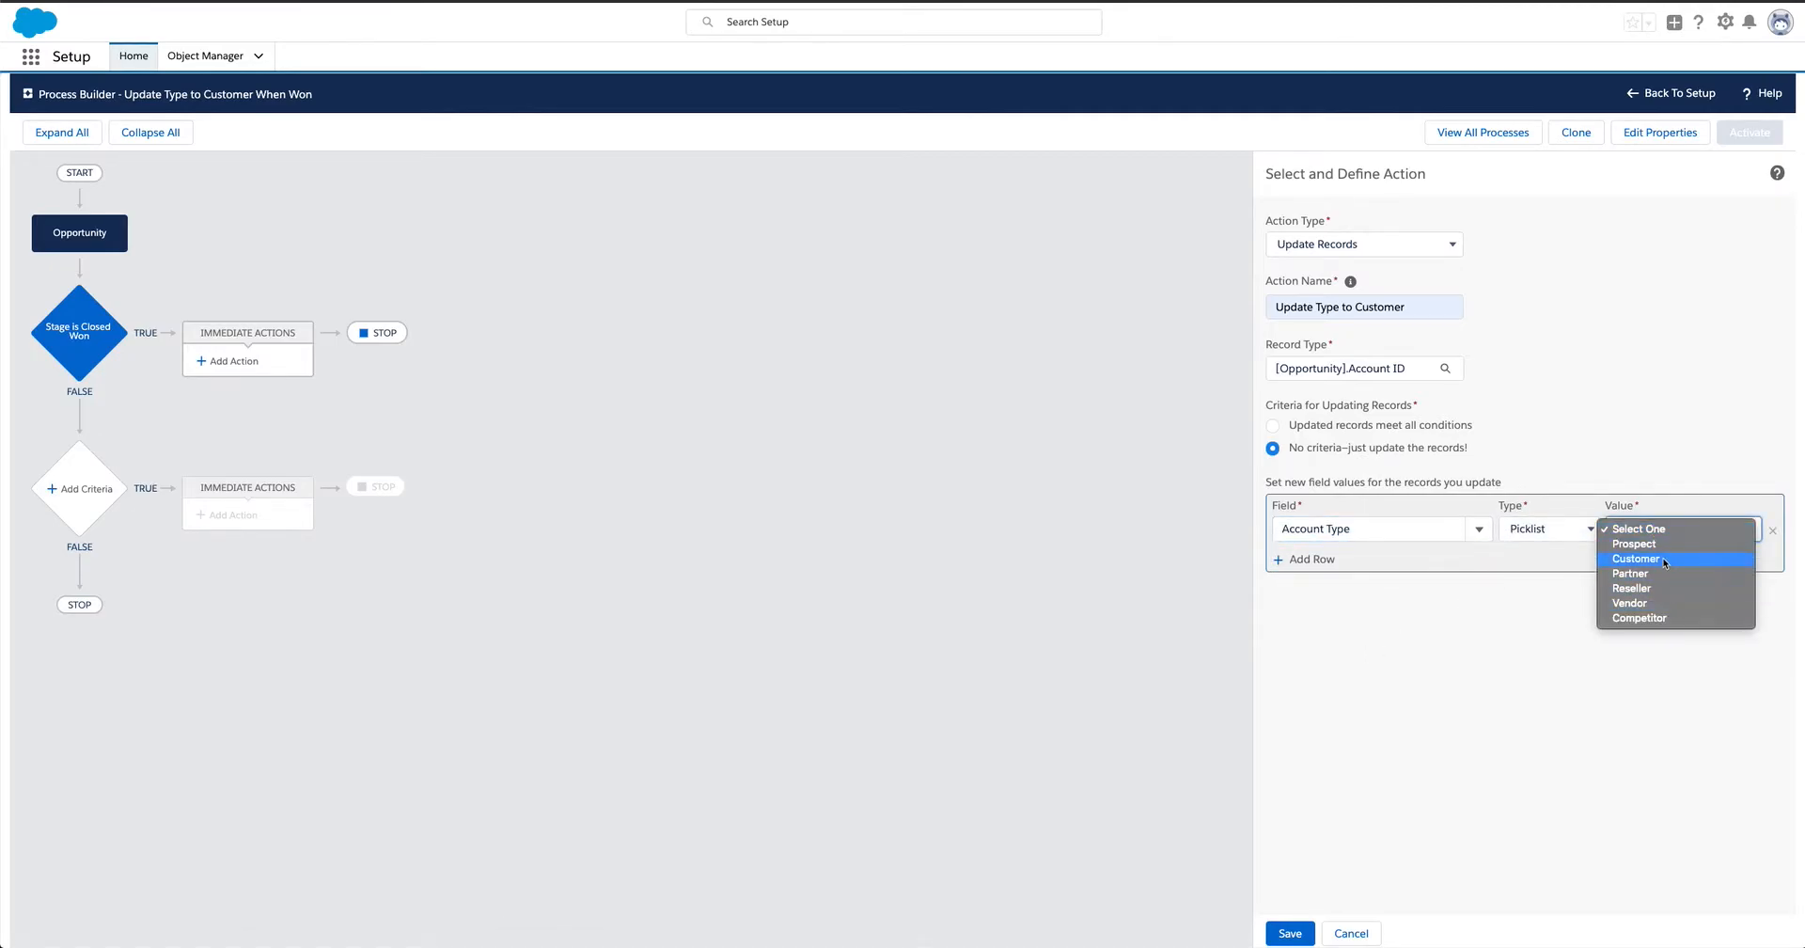
{"action": "left_click", "coordinate": [1665, 561]}
{"action": "left_click", "coordinate": [1295, 933]}
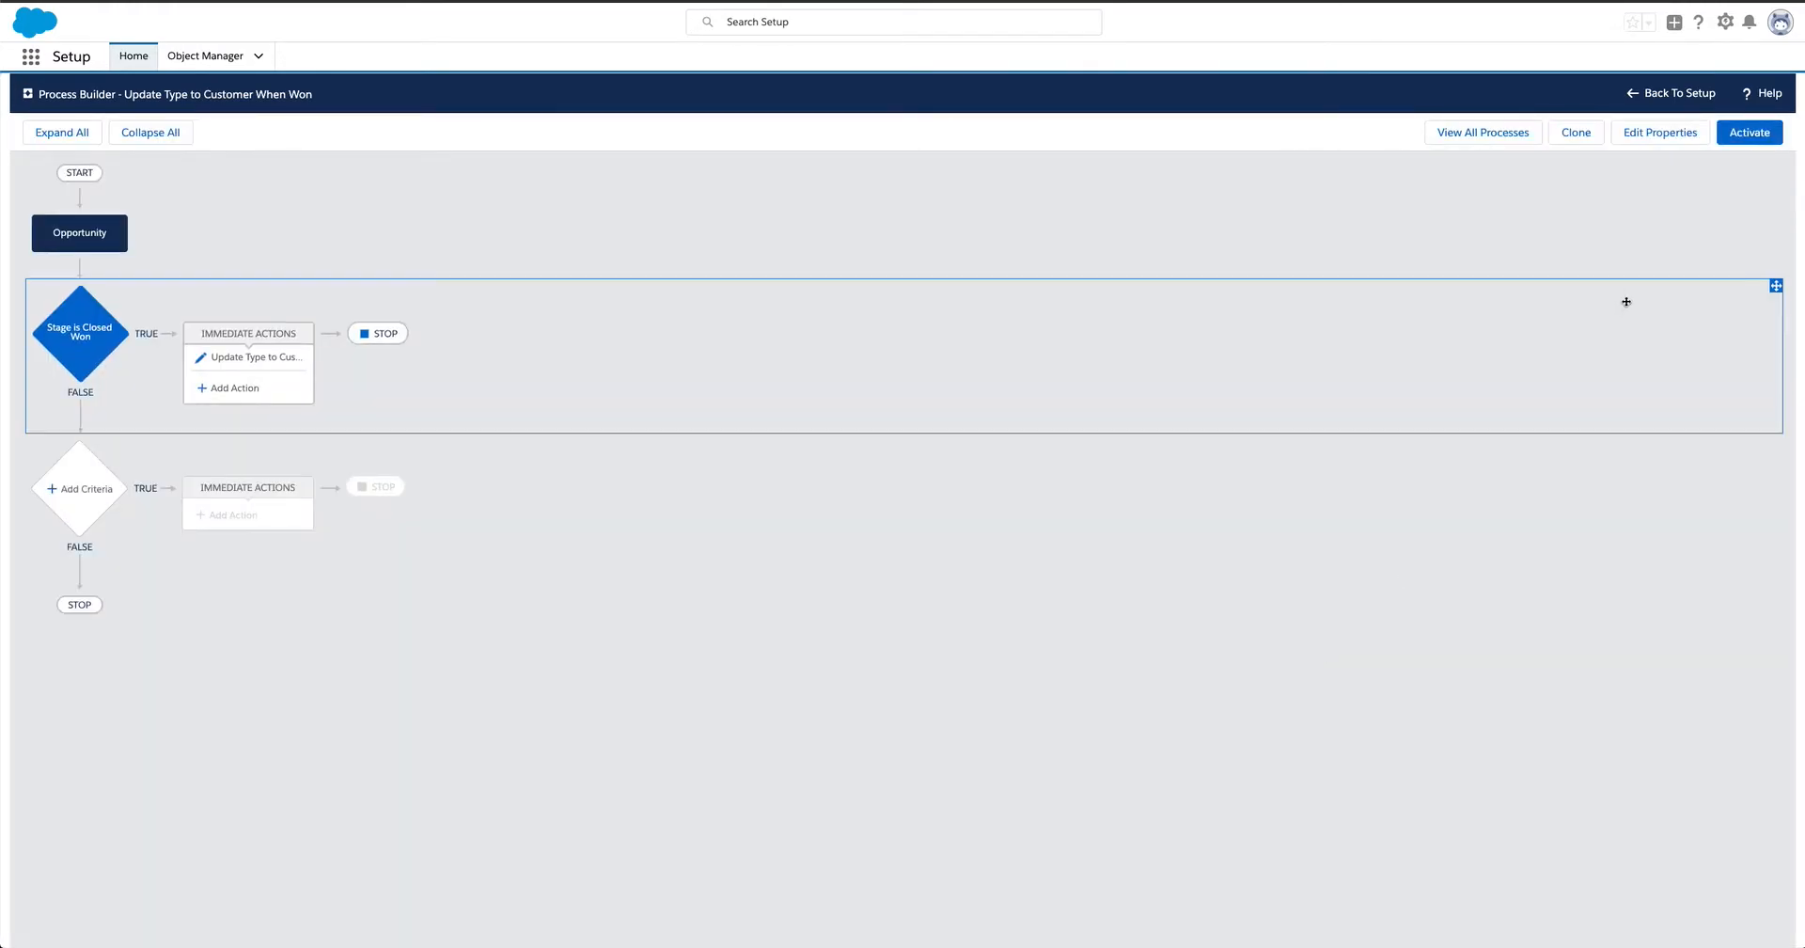
{"action": "left_click", "coordinate": [1750, 132]}
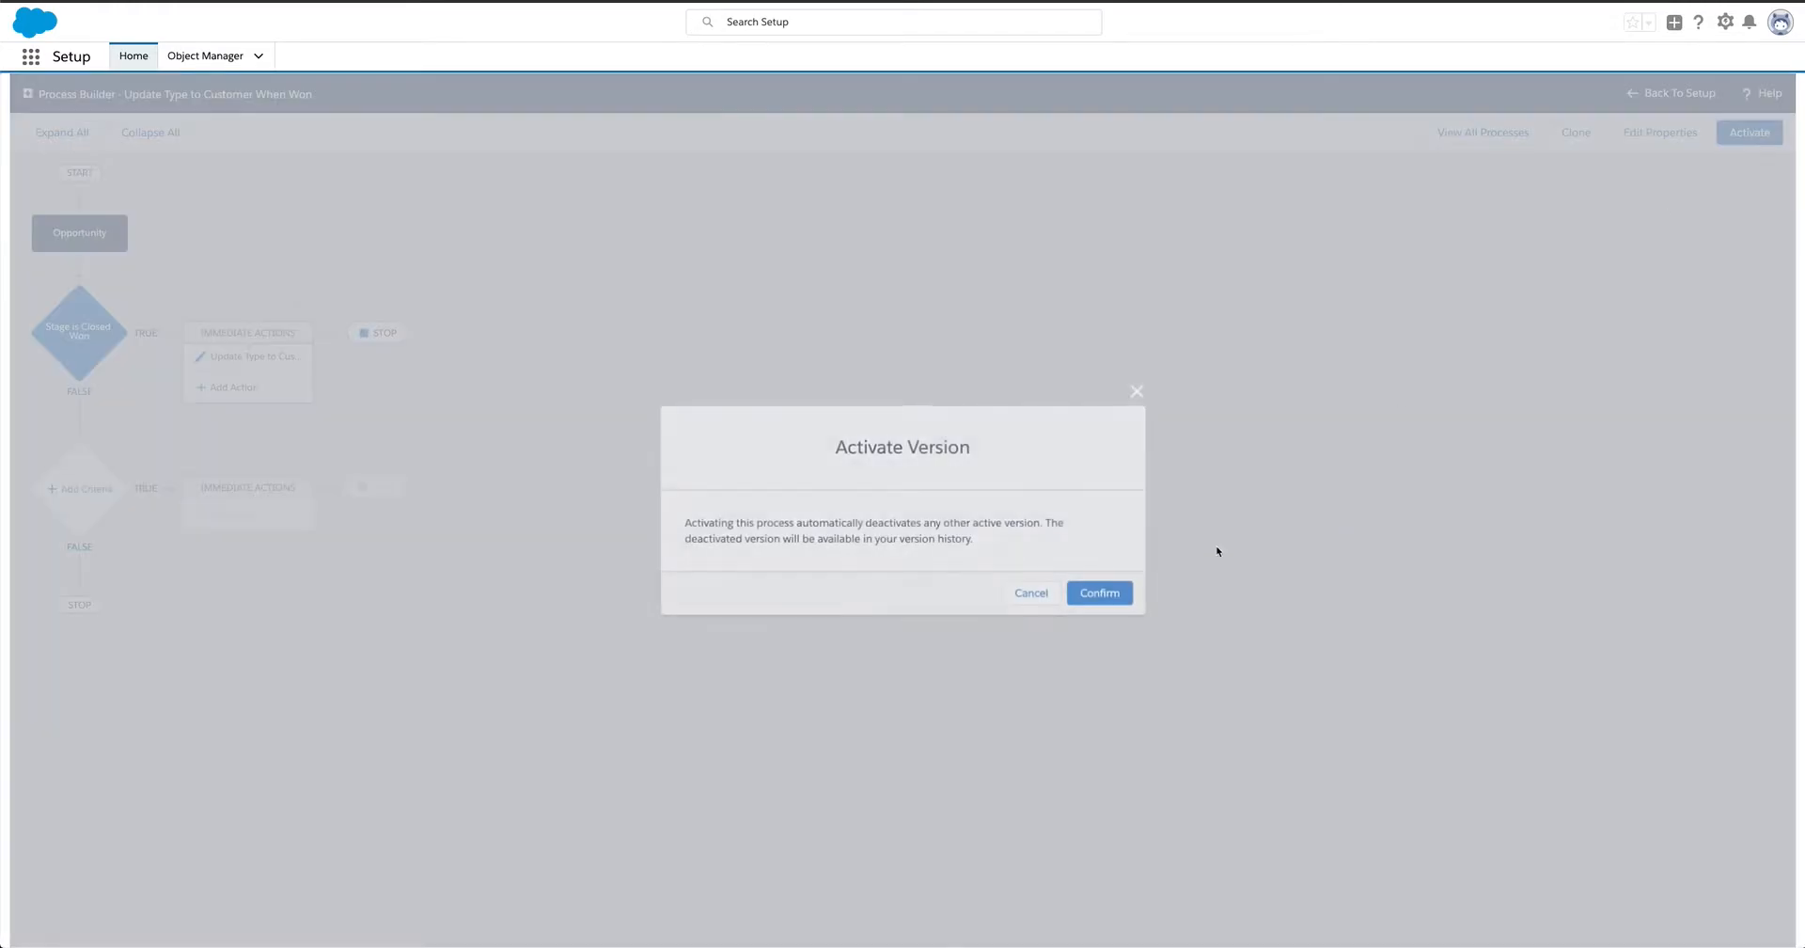
{"action": "left_click", "coordinate": [1115, 594]}
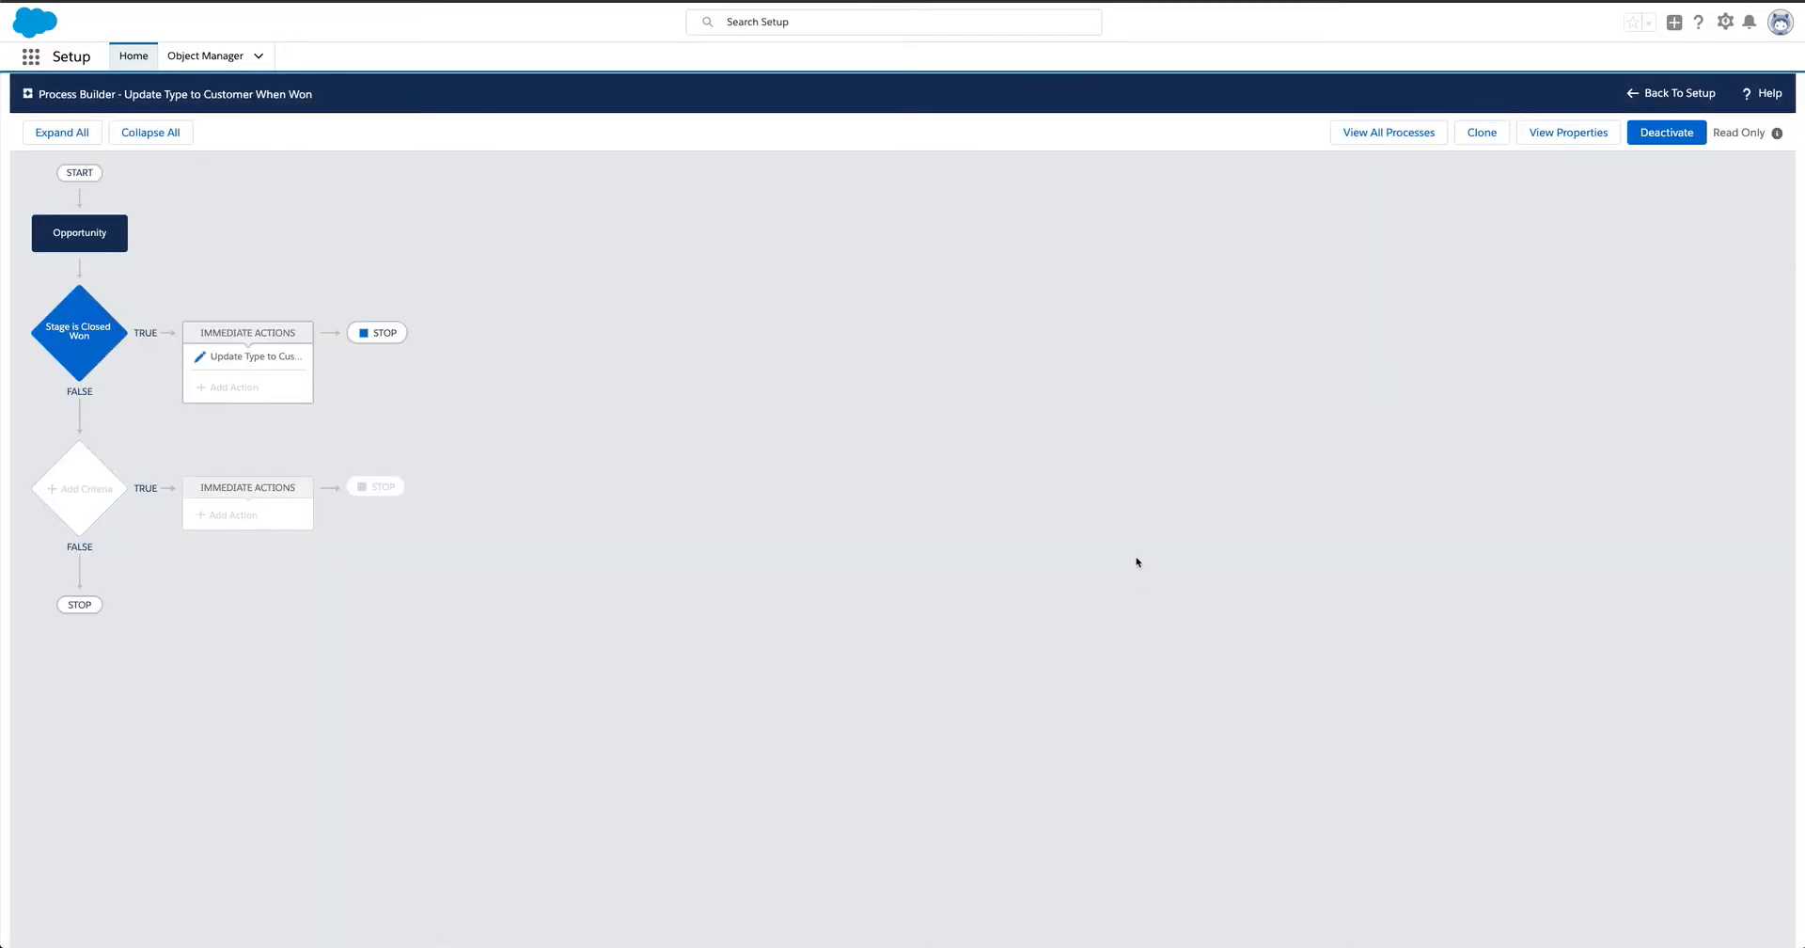
Review the activated process's object, Stage is Closed Won criteria and Update Type to Customer action settings.
{"action": "left_click", "coordinate": [99, 239]}
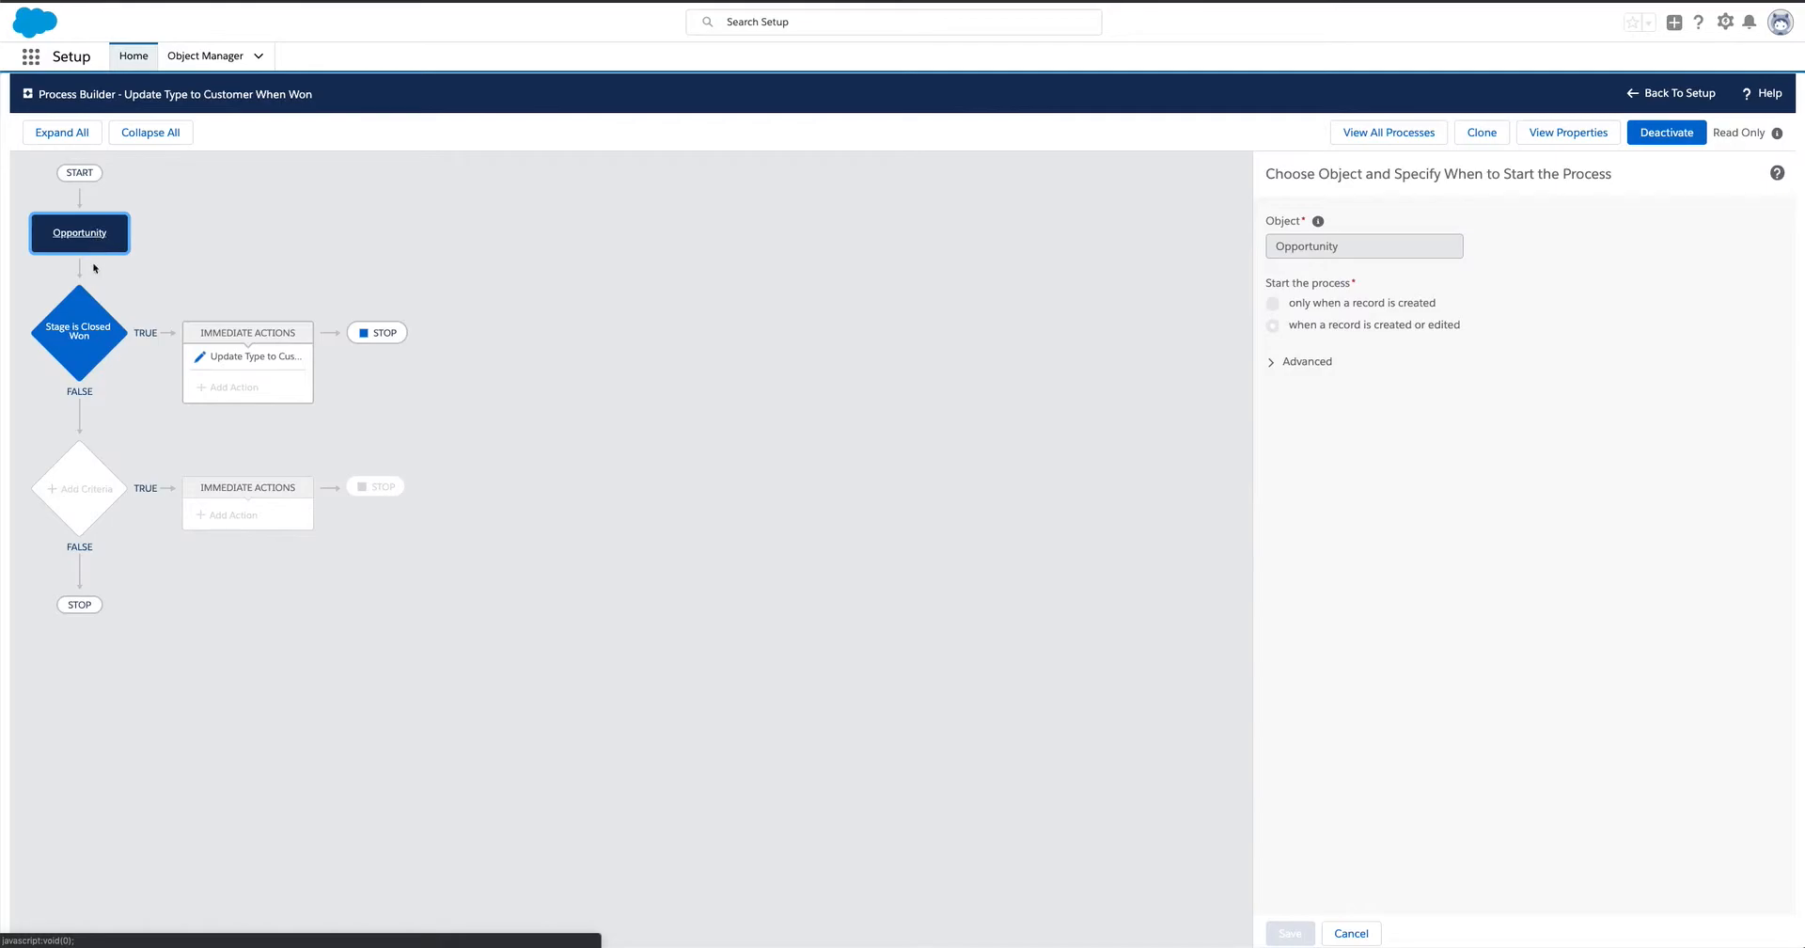
{"action": "left_click", "coordinate": [92, 320]}
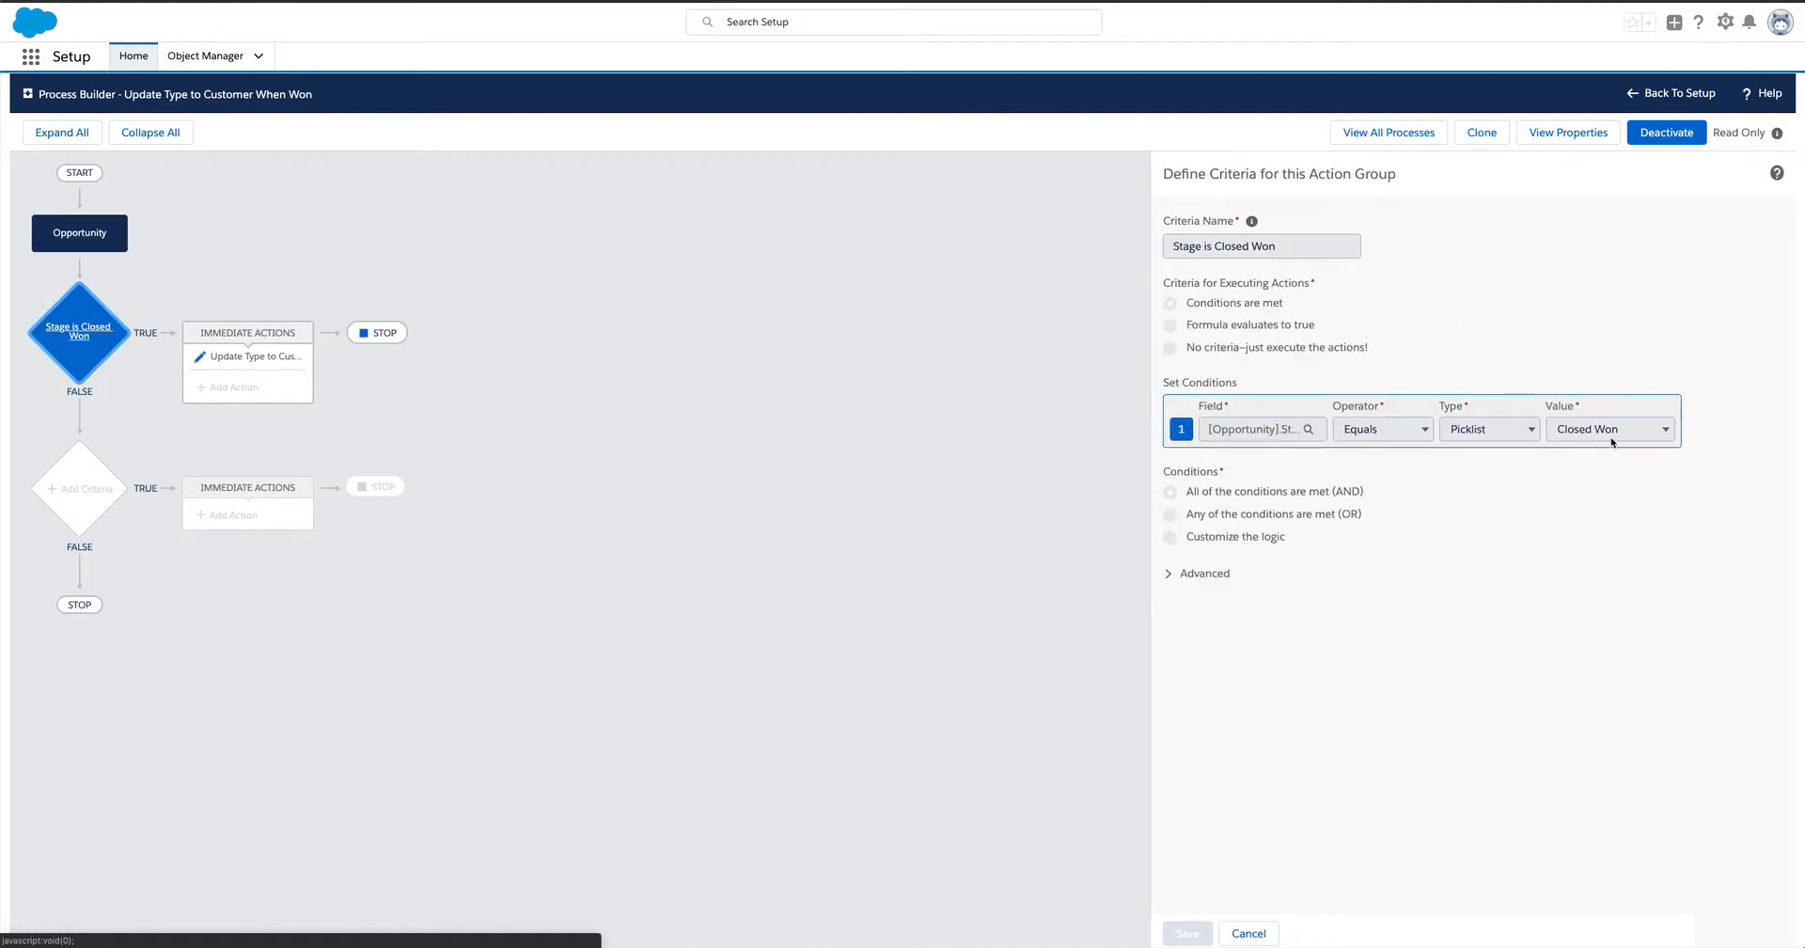
{"action": "left_click", "coordinate": [251, 356]}
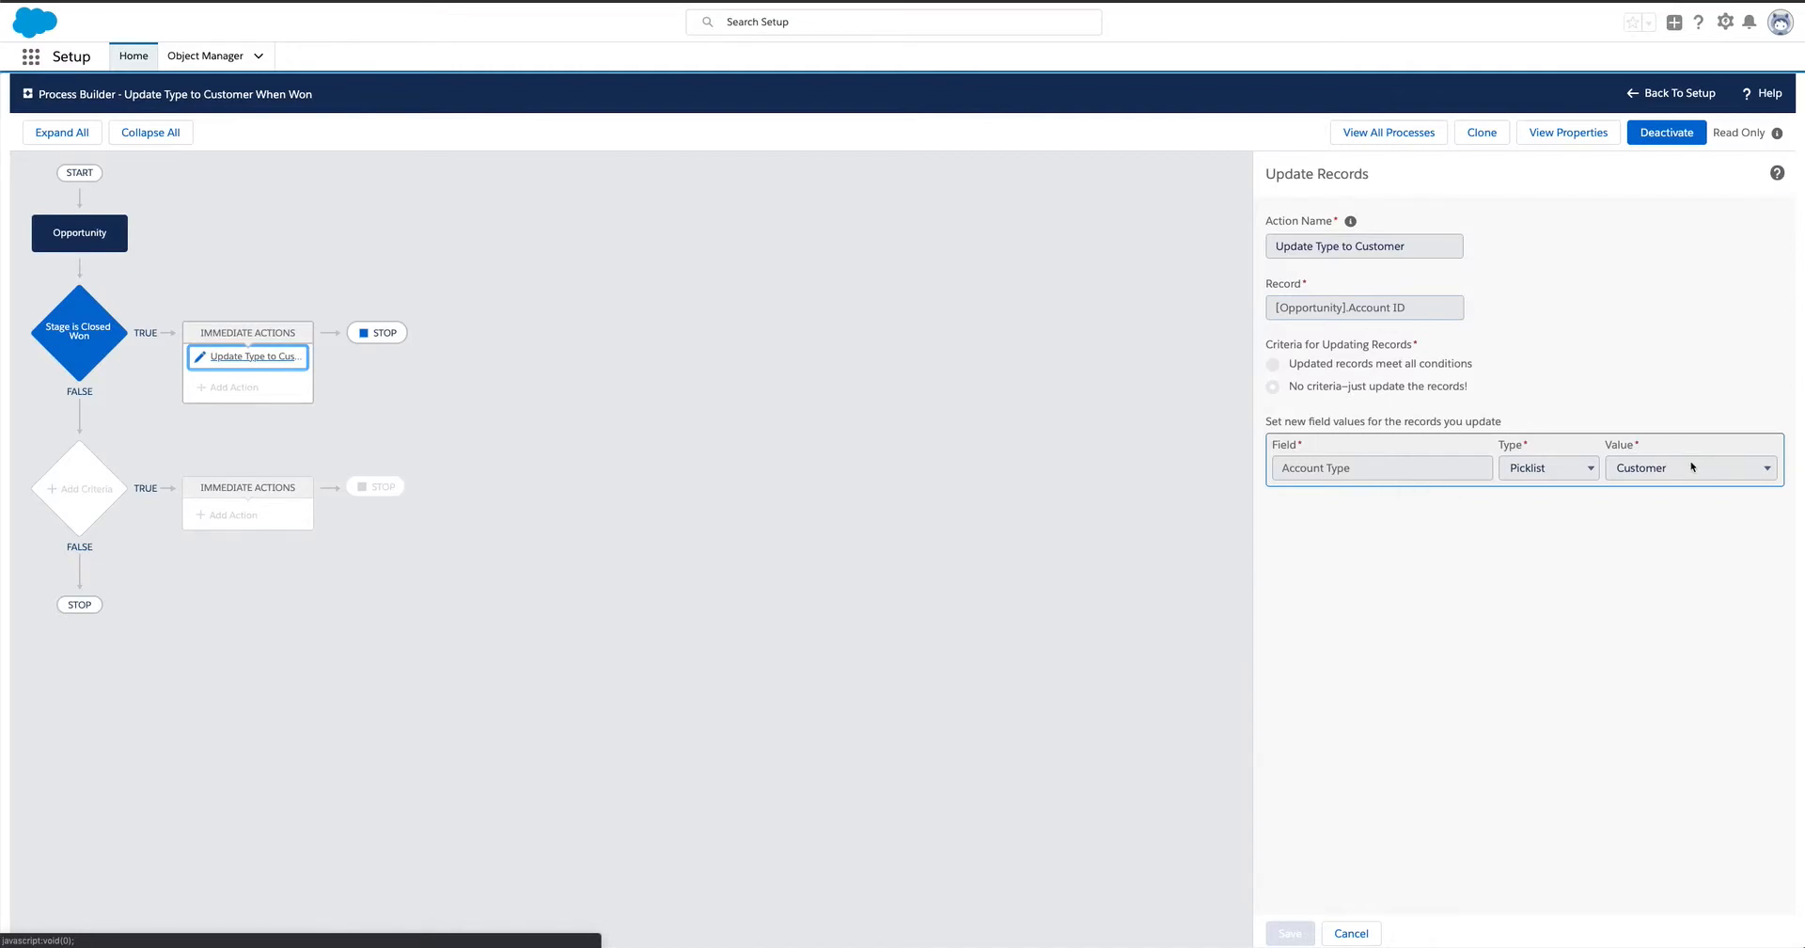
{"action": "left_click", "coordinate": [61, 327]}
{"action": "left_click", "coordinate": [241, 358]}
Switch to the Sales app, create an account named Test 2 with the default type, and check its Type.
{"action": "left_click", "coordinate": [30, 56]}
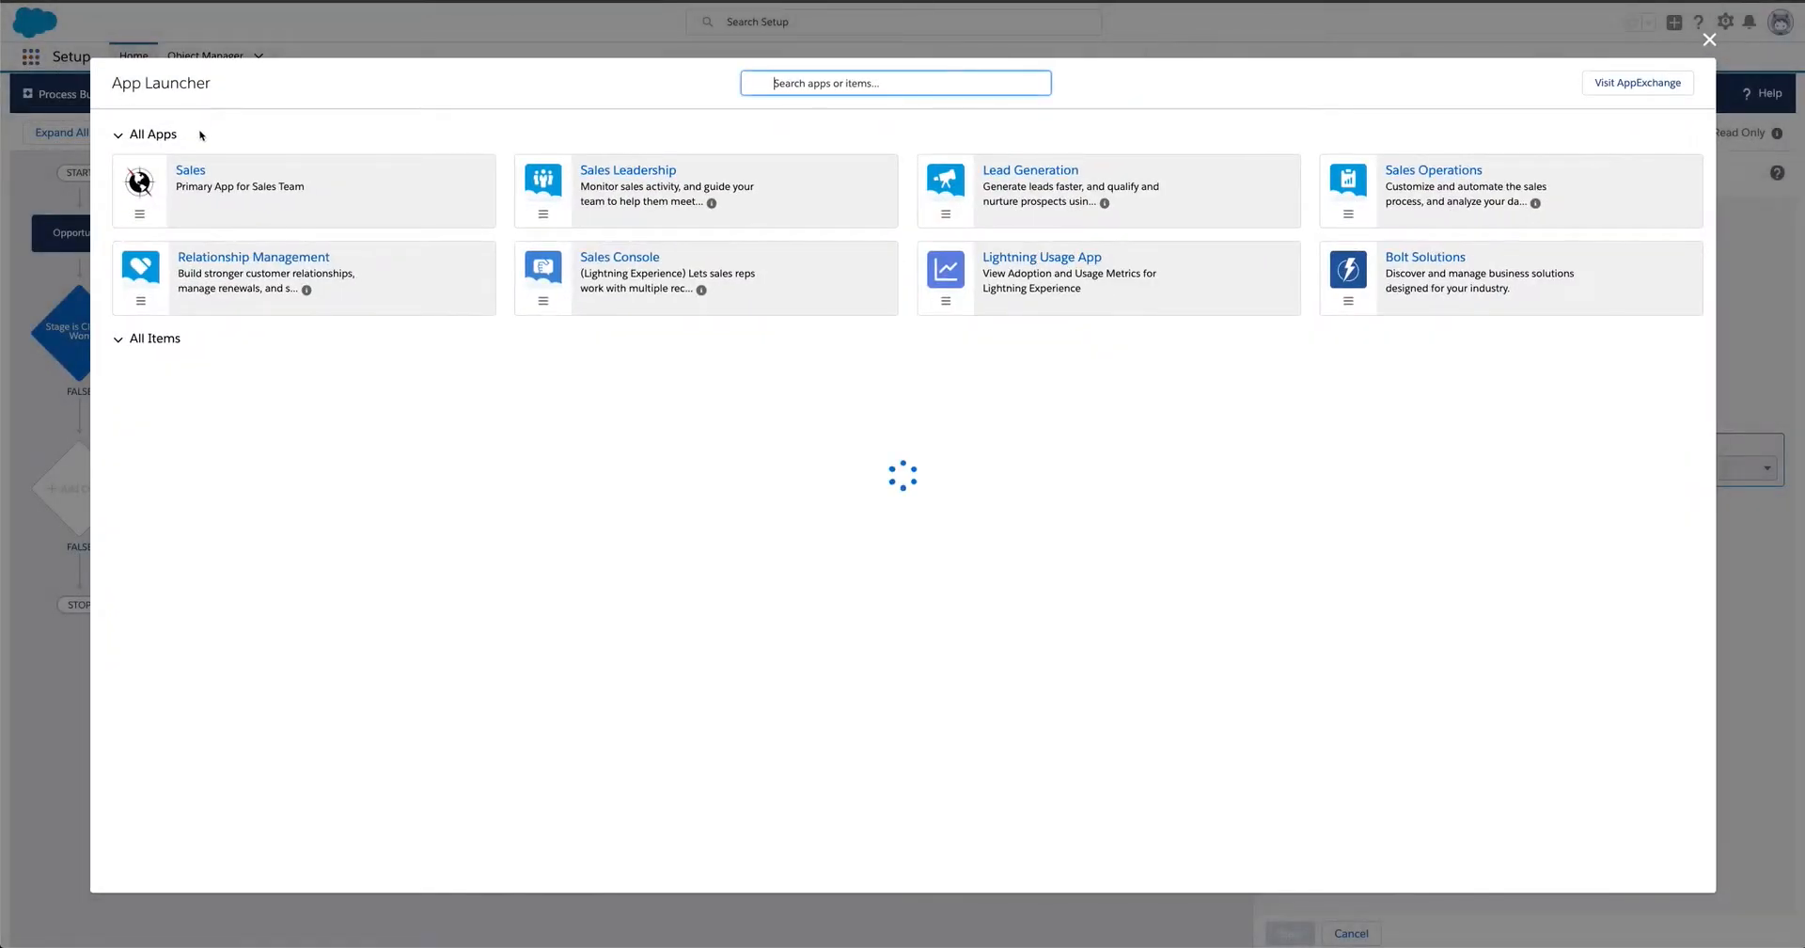
{"action": "left_click", "coordinate": [192, 170]}
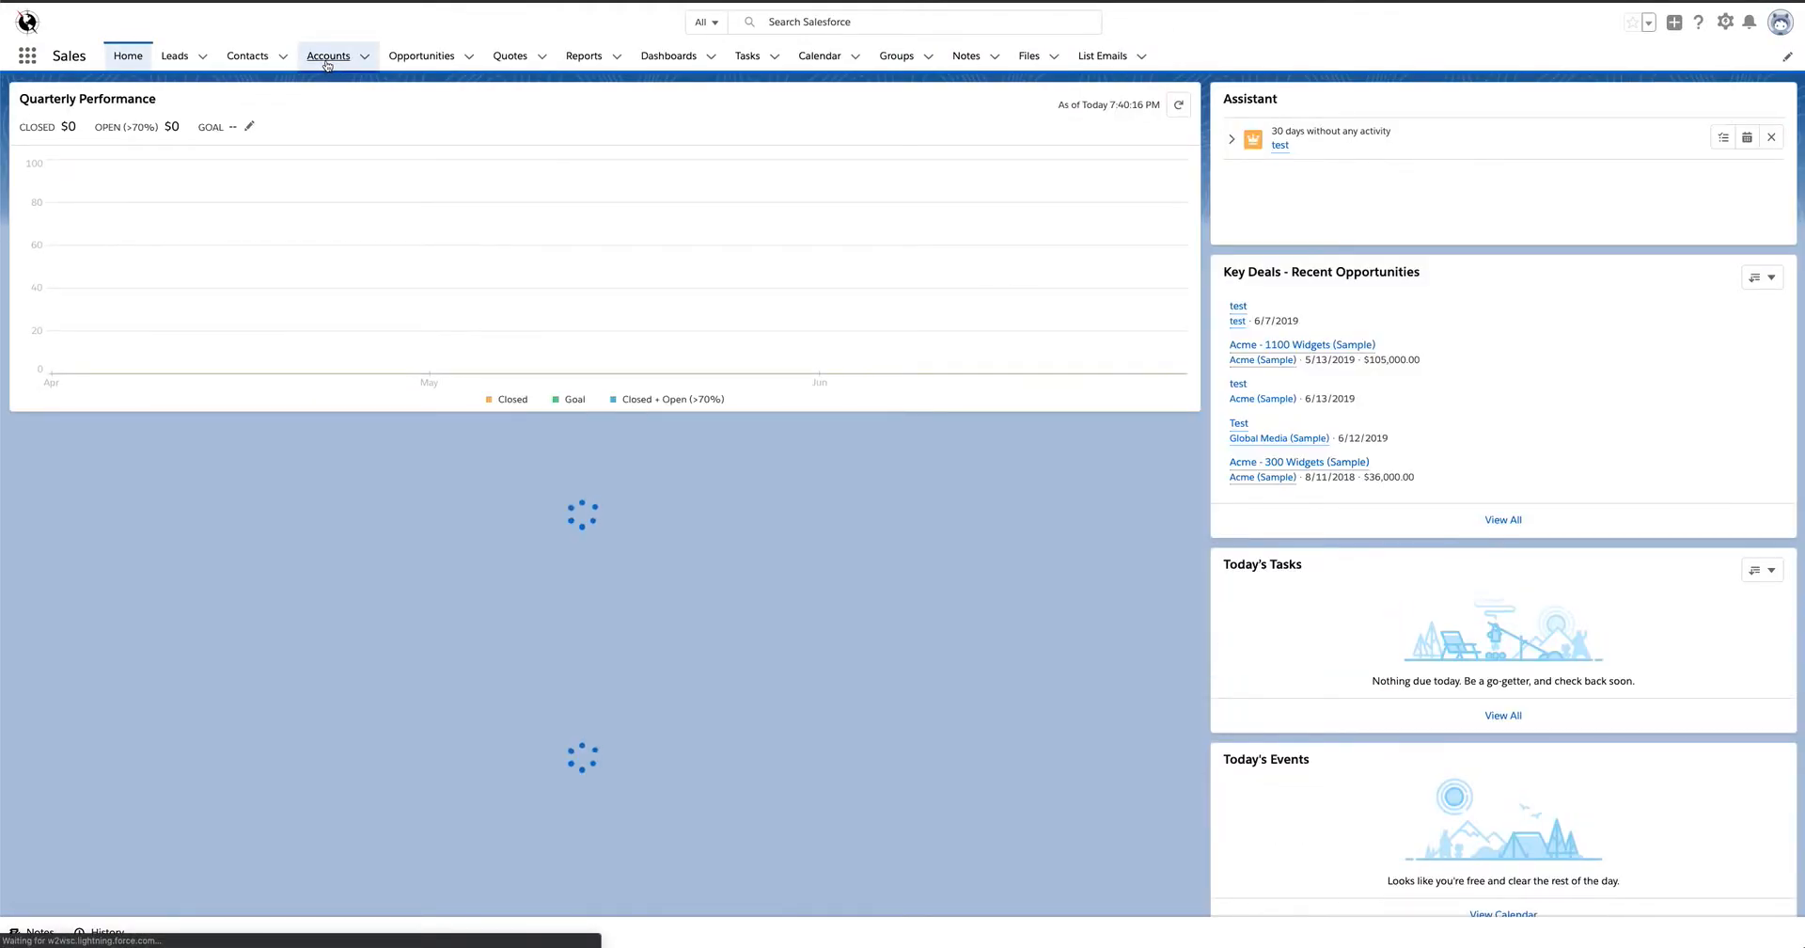
{"action": "left_click", "coordinate": [328, 58]}
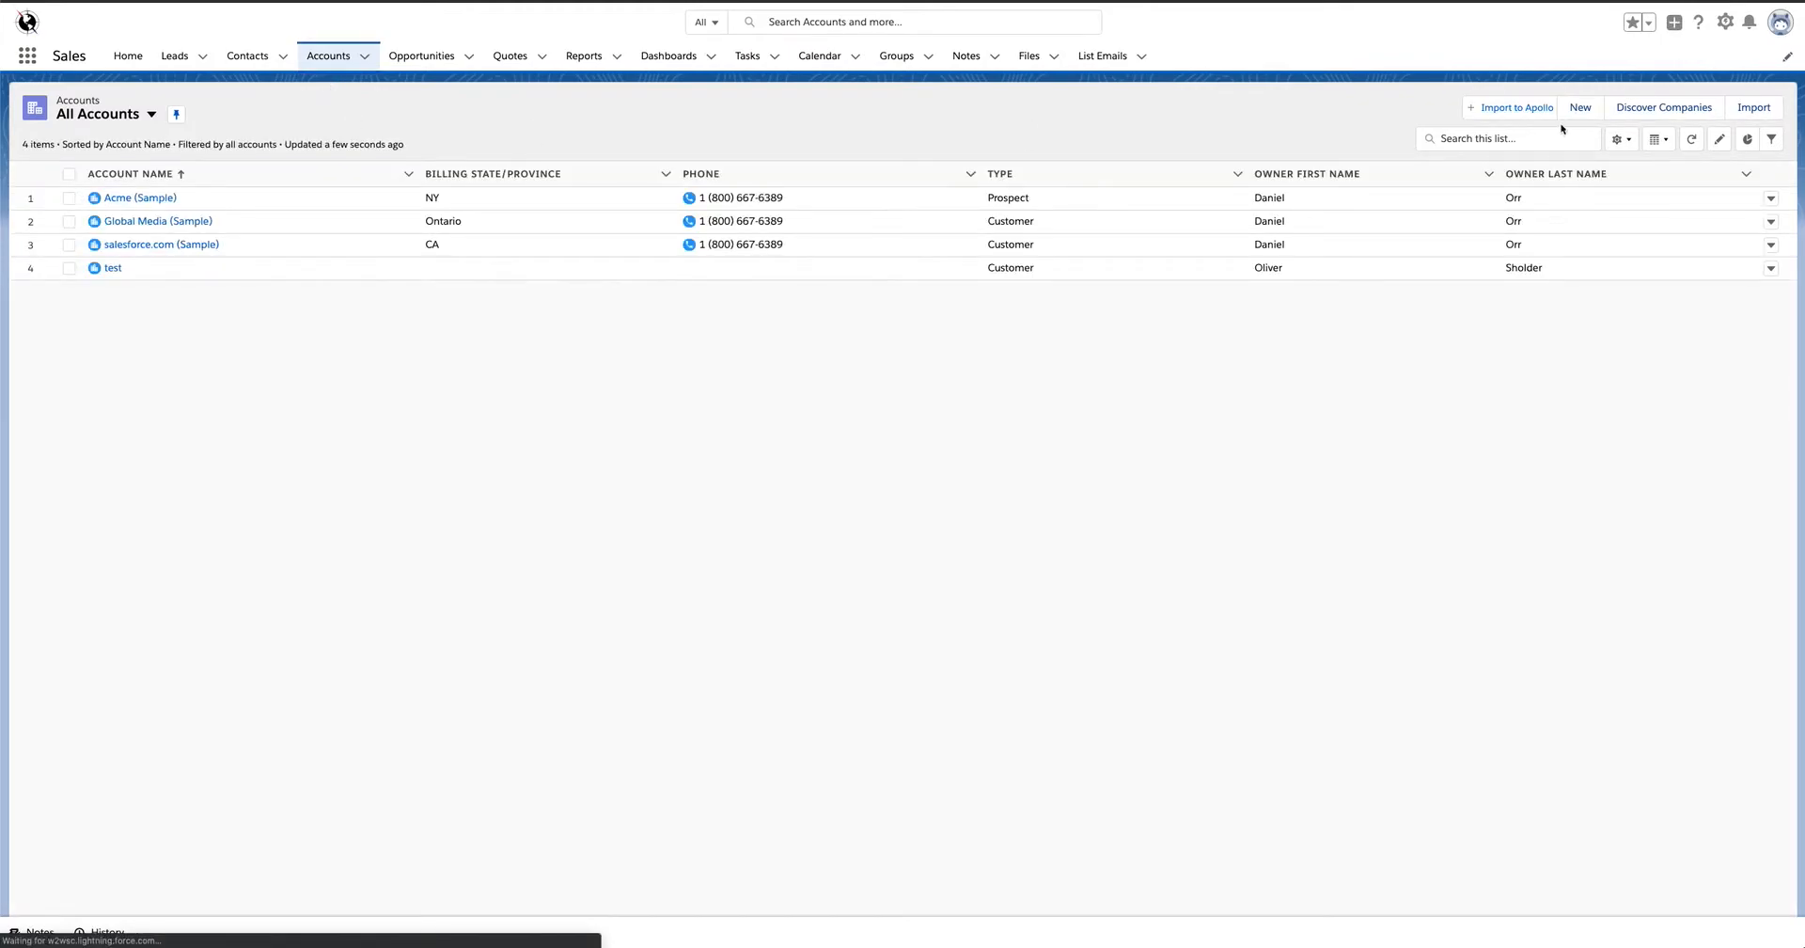
{"action": "left_click", "coordinate": [1577, 110]}
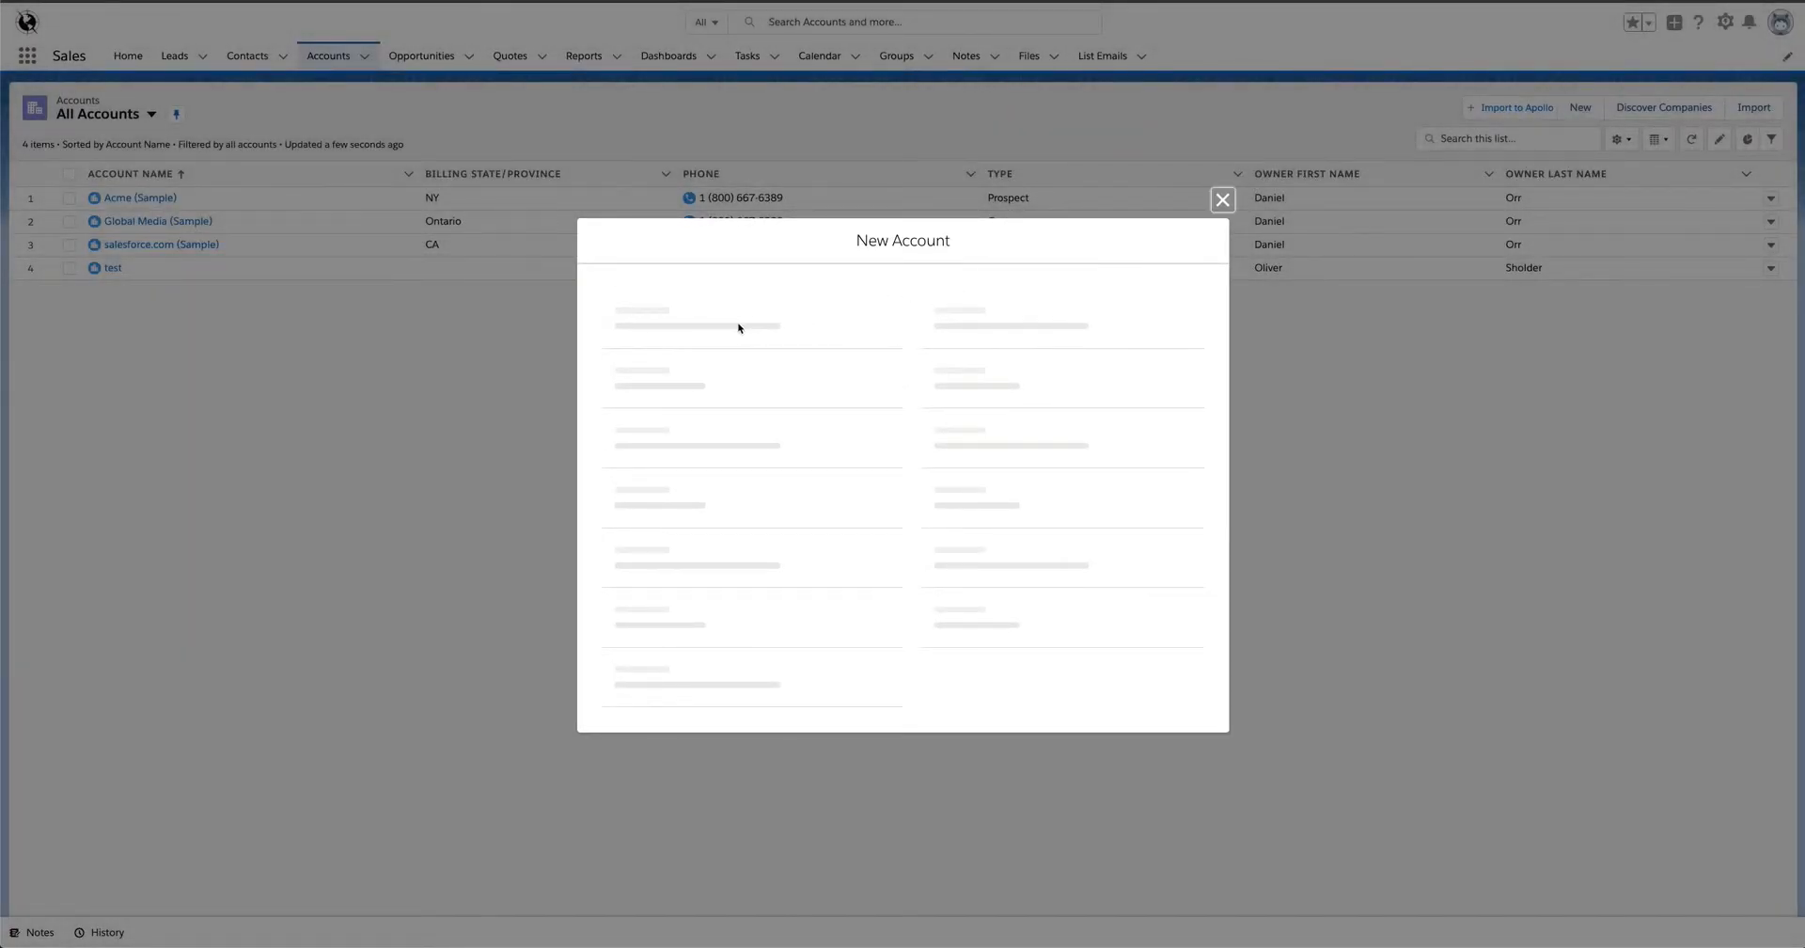
{"action": "type", "text": "Test 2"}
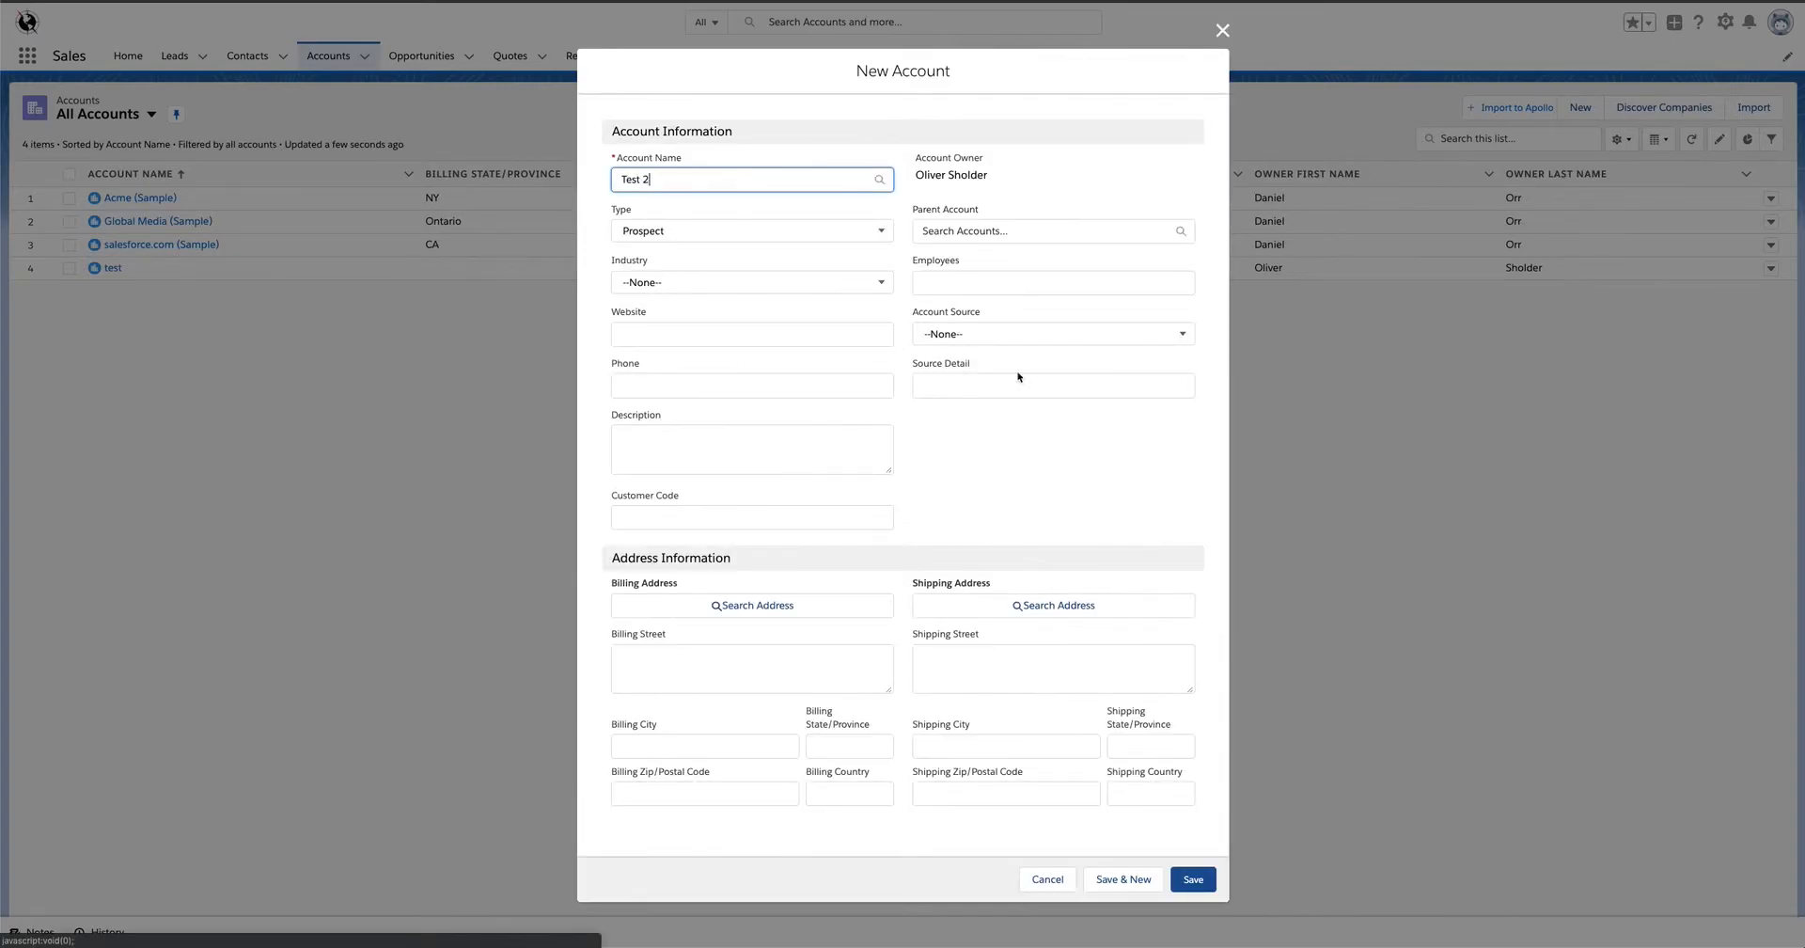
{"action": "left_click", "coordinate": [1188, 873]}
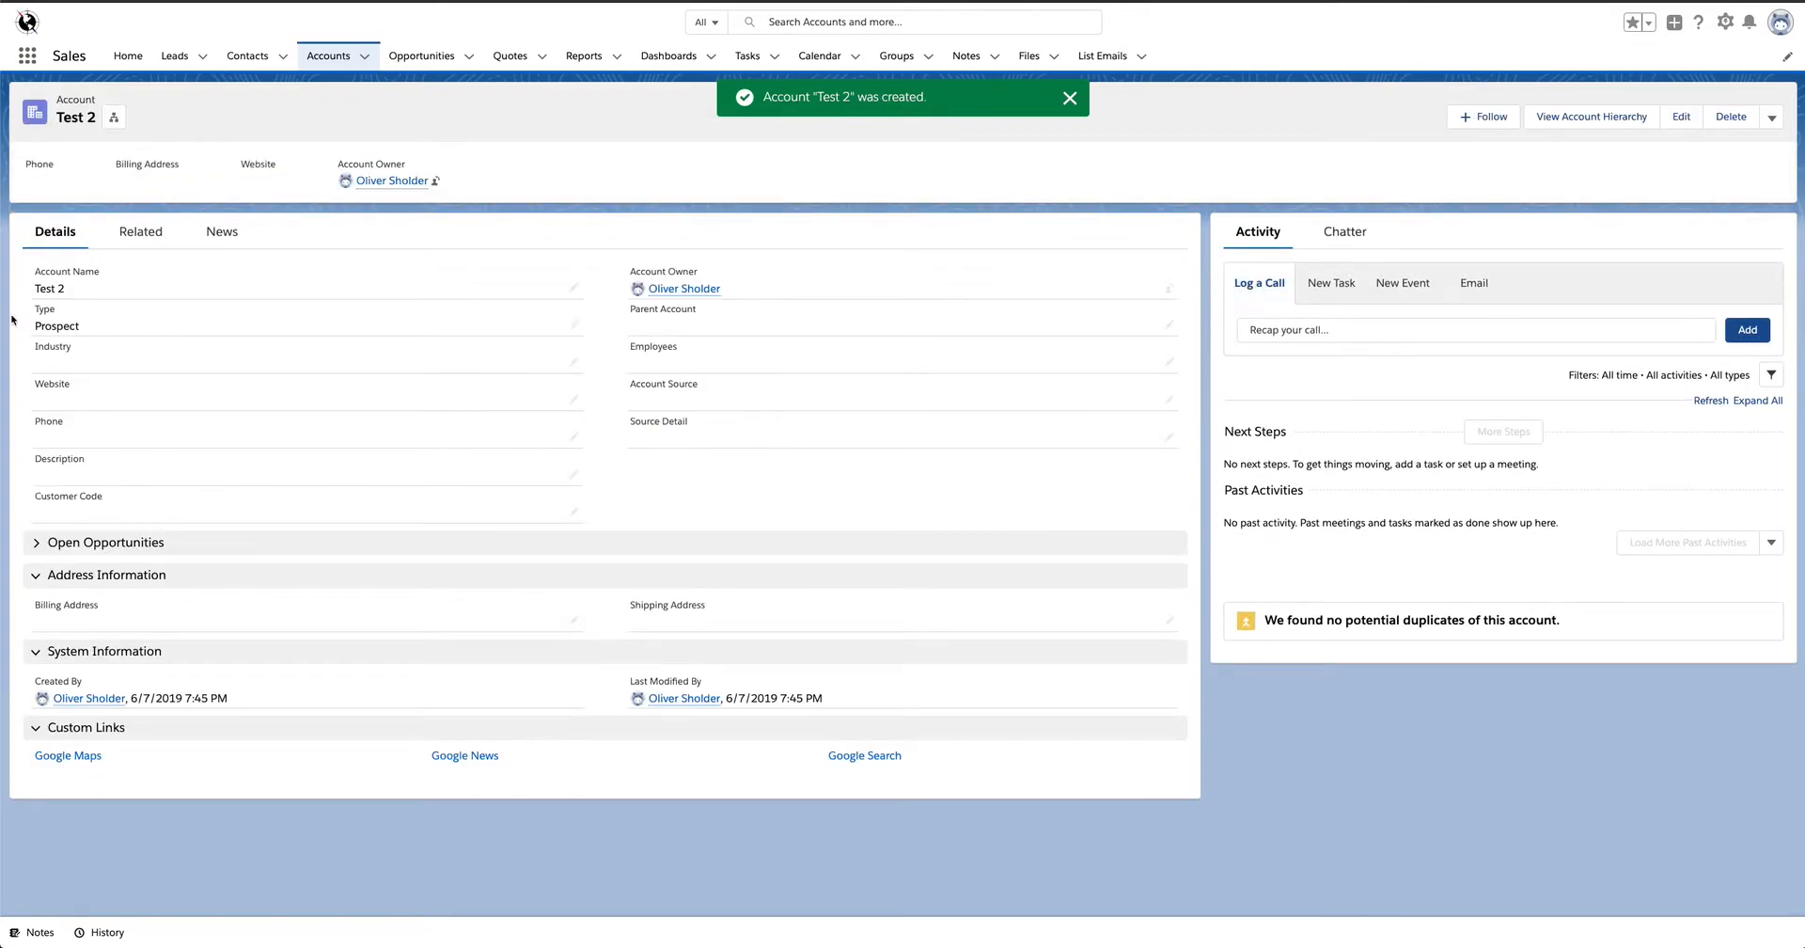
{"action": "left_click_drag", "start_coordinate": [35, 307], "coordinate": [82, 328]}
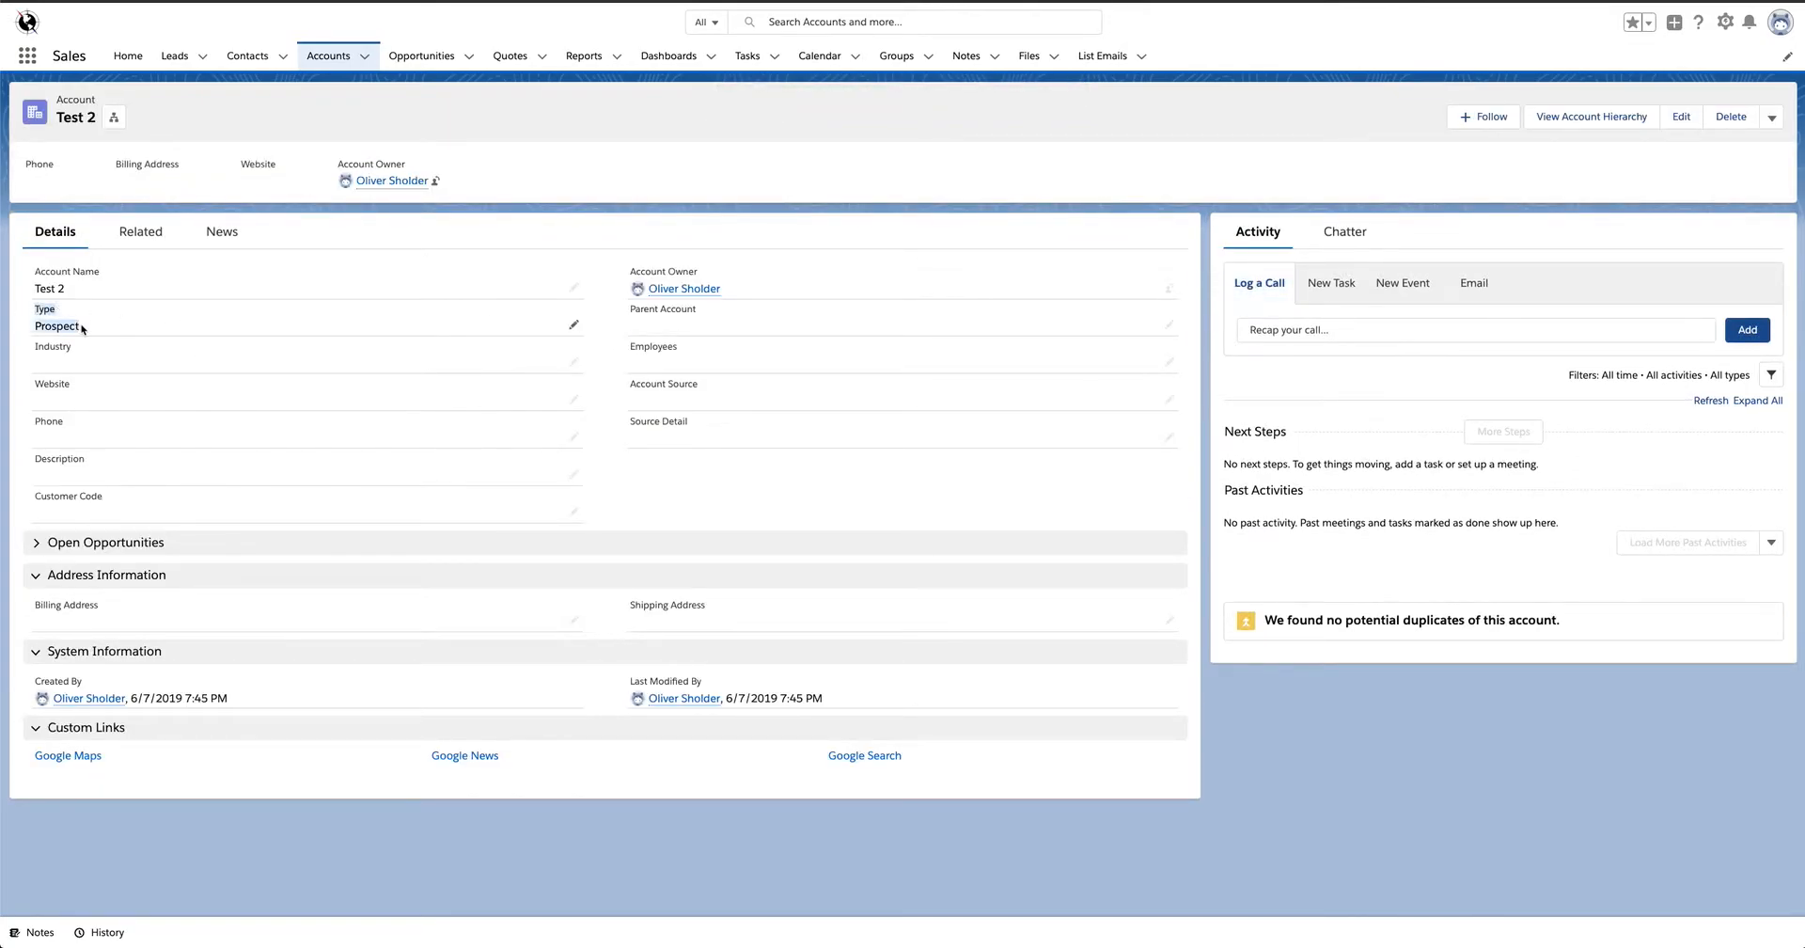
Create an opportunity named Test 2 for the Test 2 account with close date 6/13/2019 and stage Closed Won.
{"action": "left_click", "coordinate": [140, 233]}
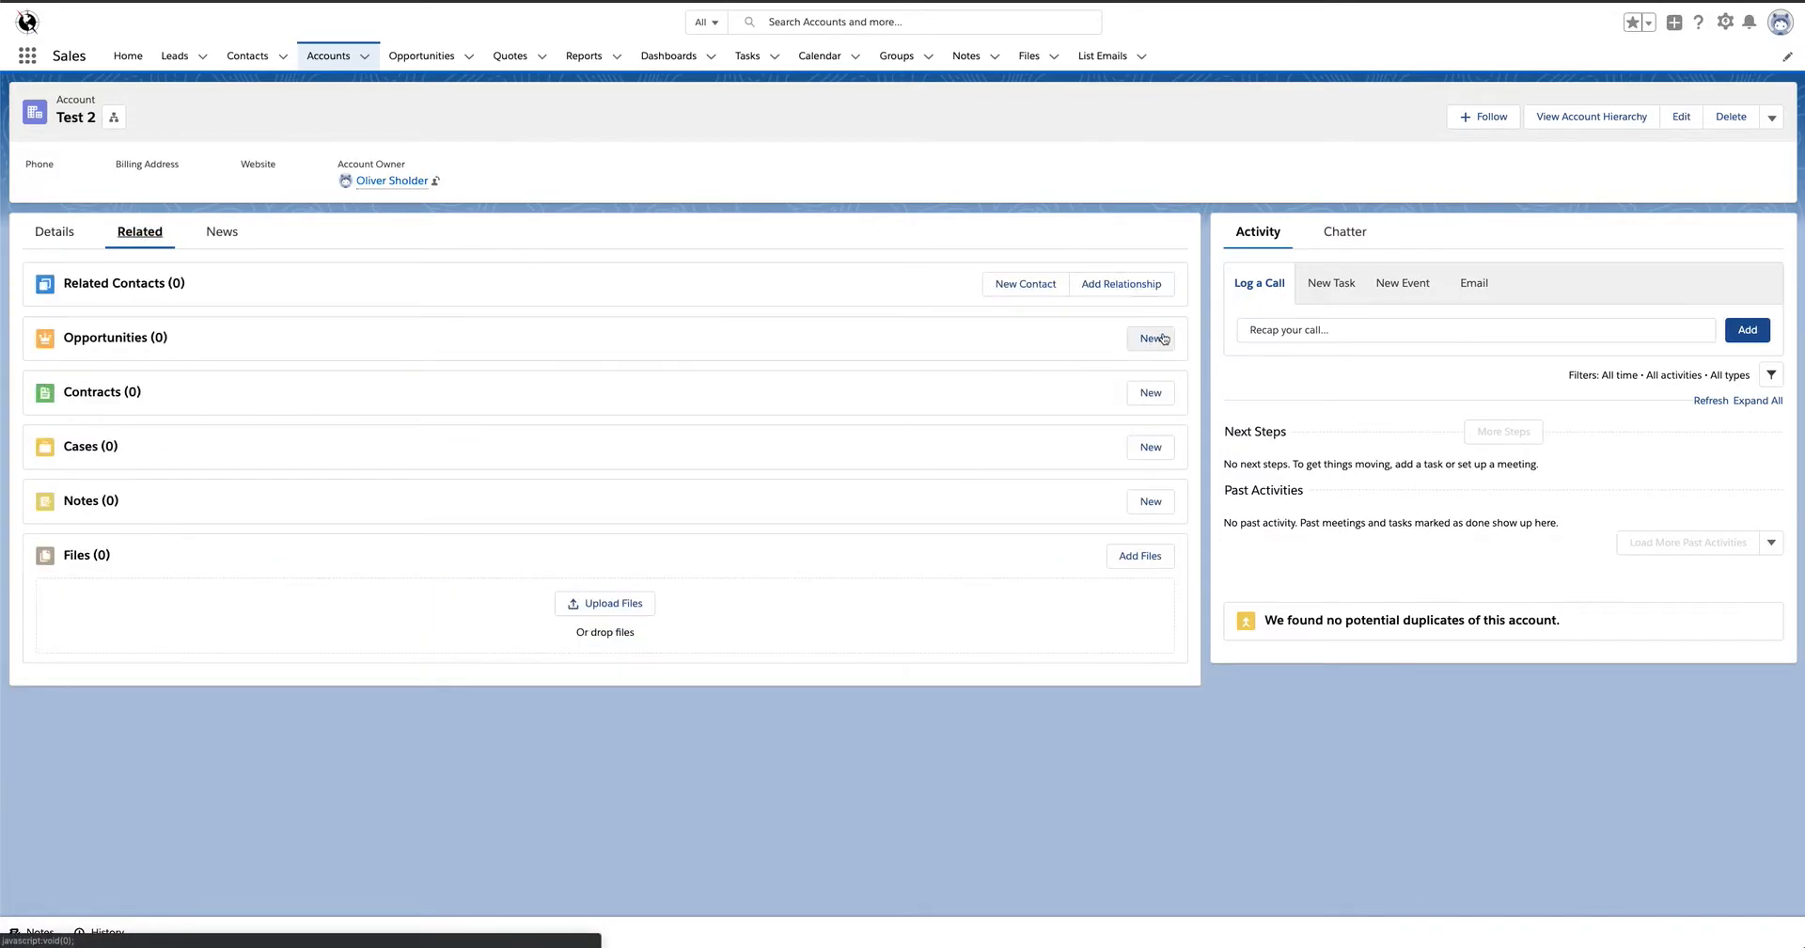
{"action": "left_click", "coordinate": [1151, 338]}
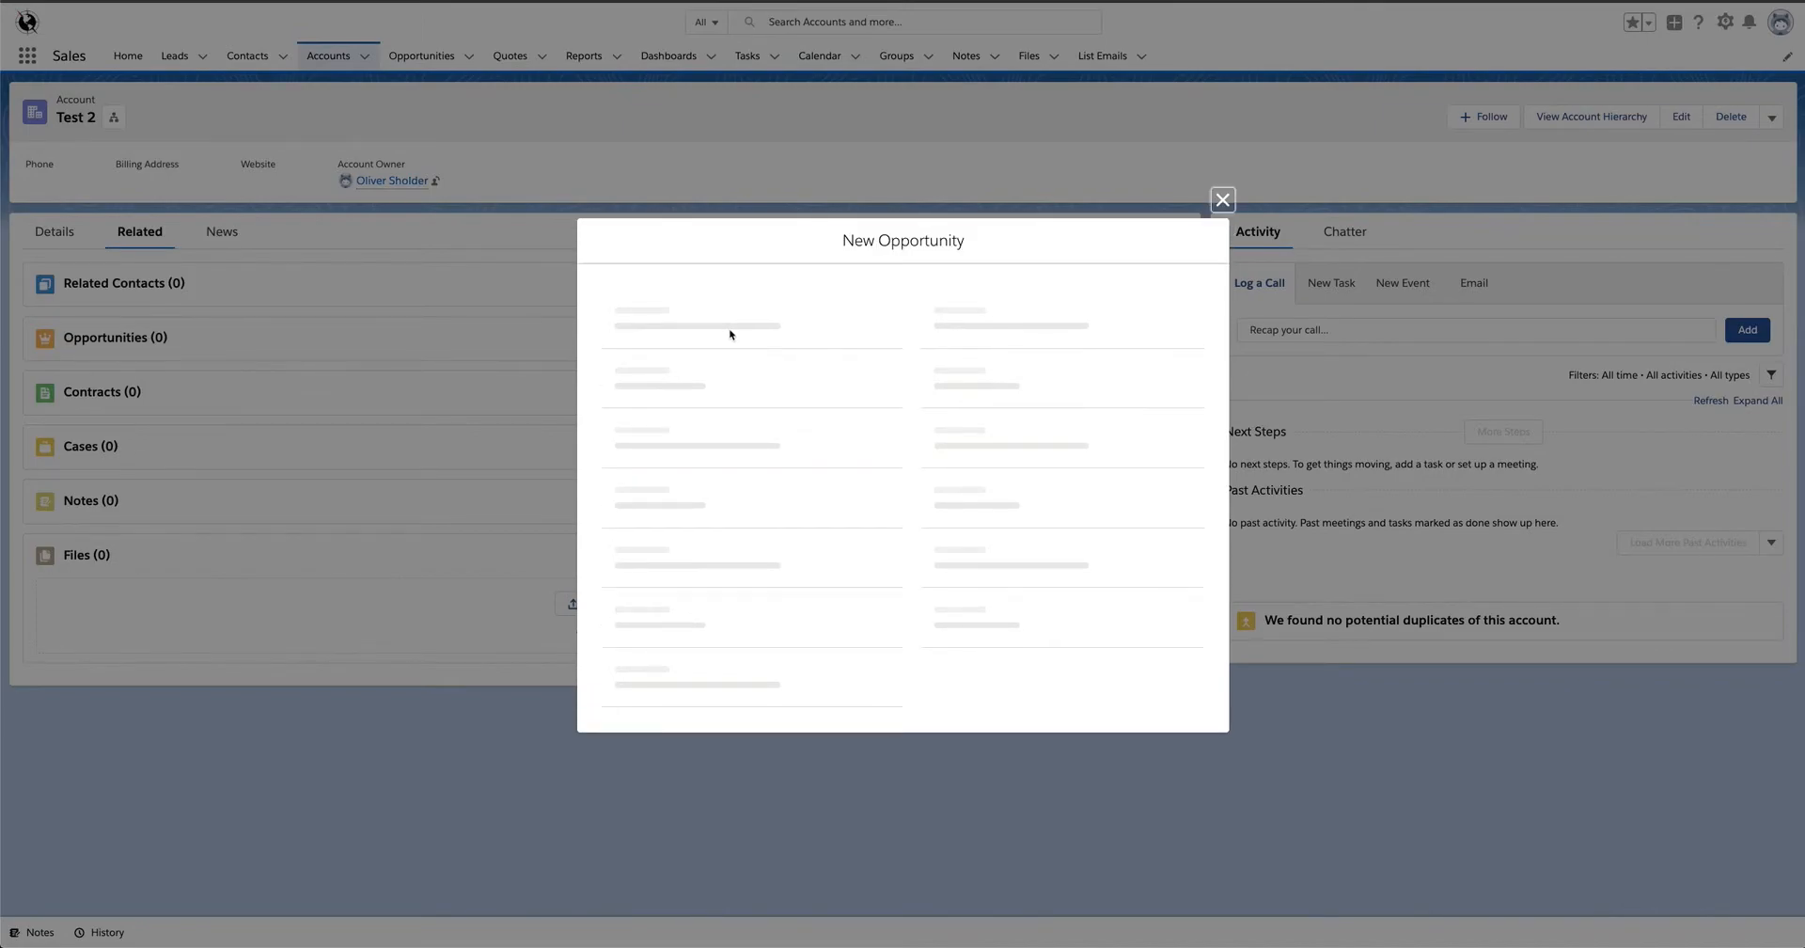
{"action": "type", "text": "Test"}
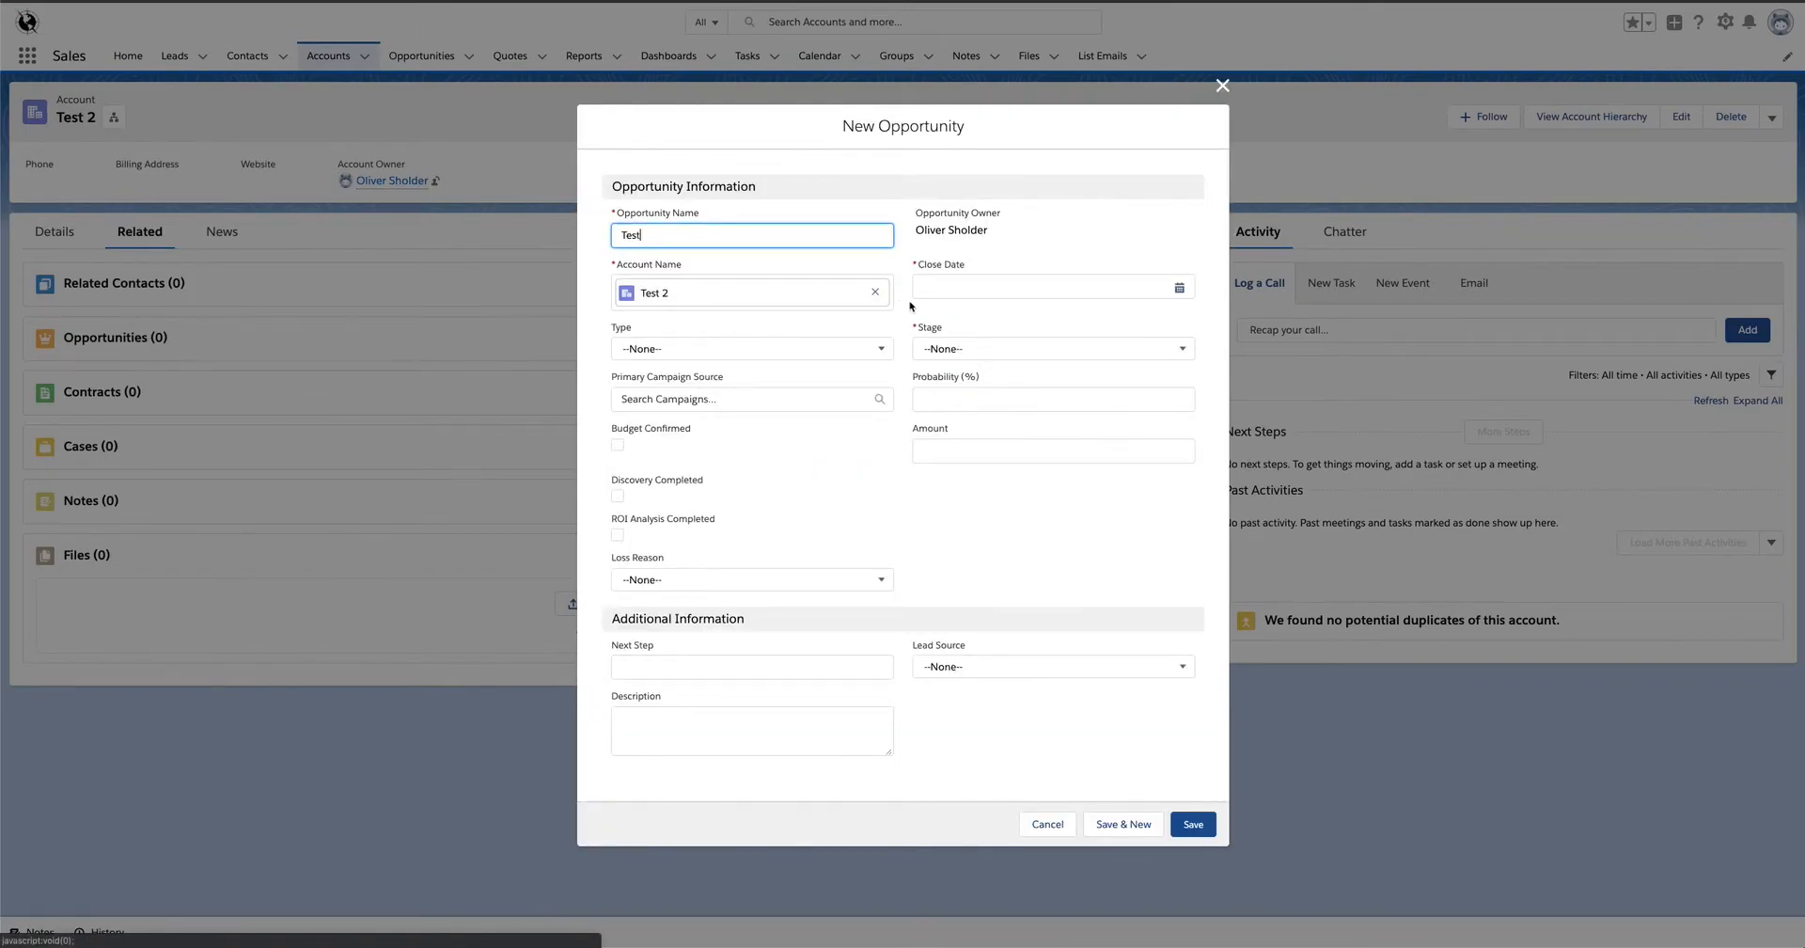
{"action": "type", "text": " 2"}
{"action": "left_click", "coordinate": [1039, 287]}
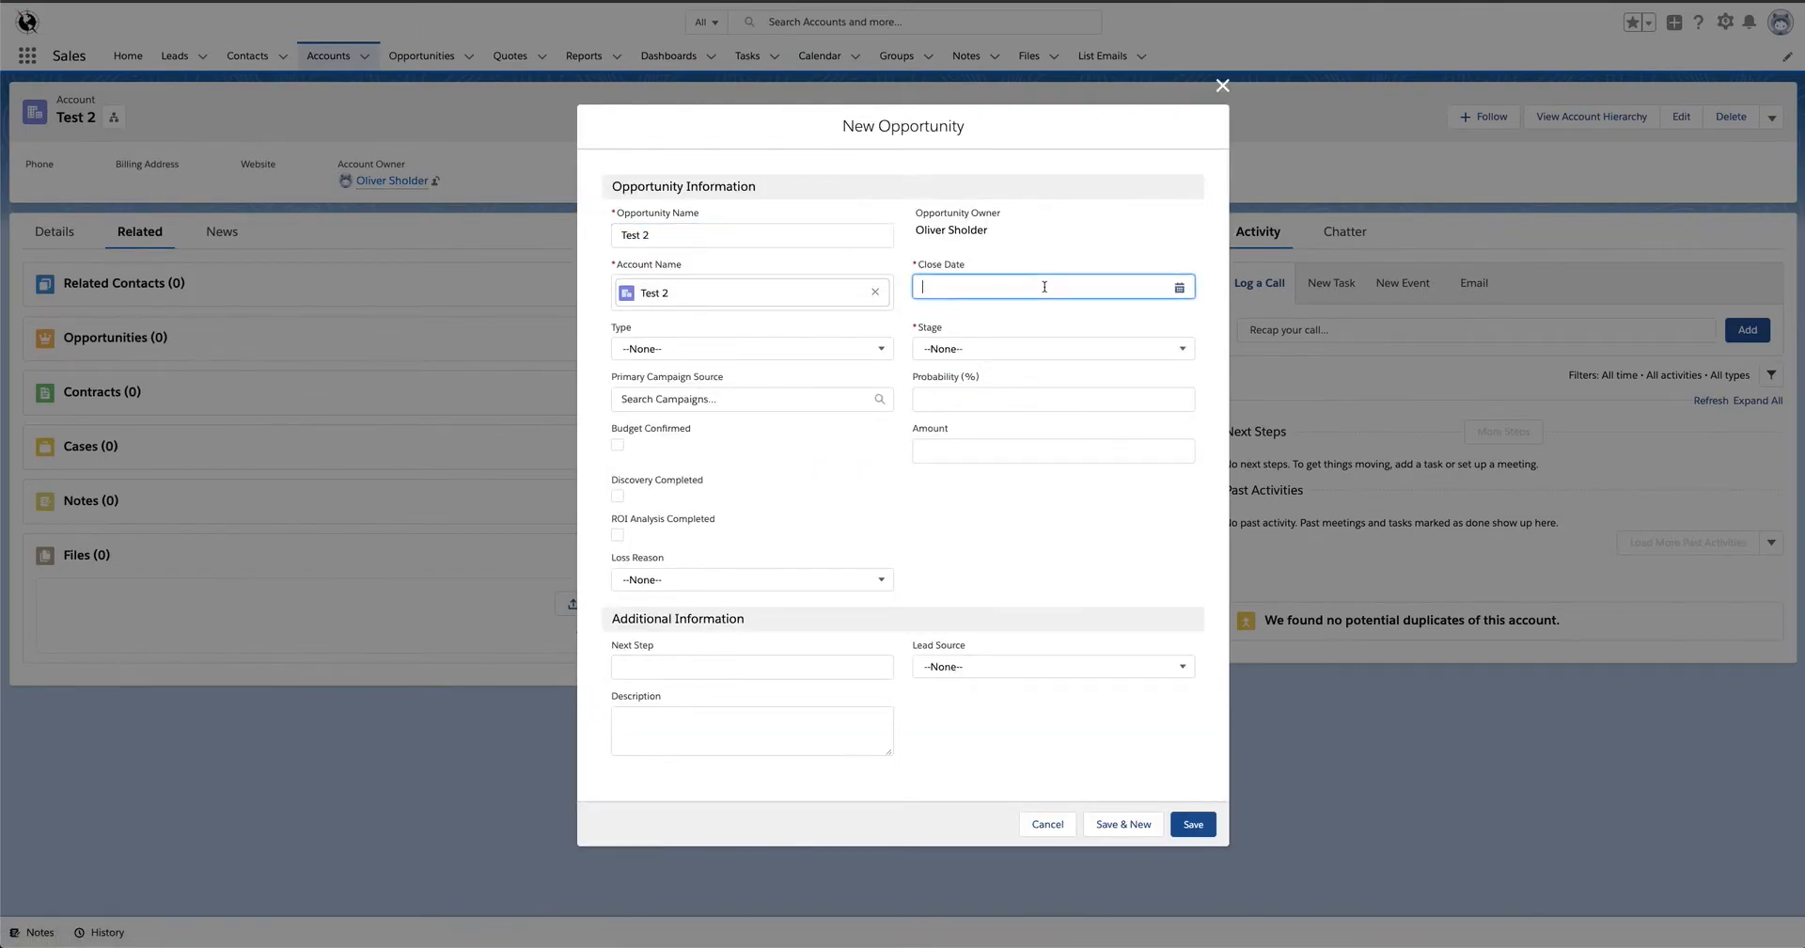
{"action": "left_click", "coordinate": [1045, 429]}
{"action": "left_click", "coordinate": [980, 353]}
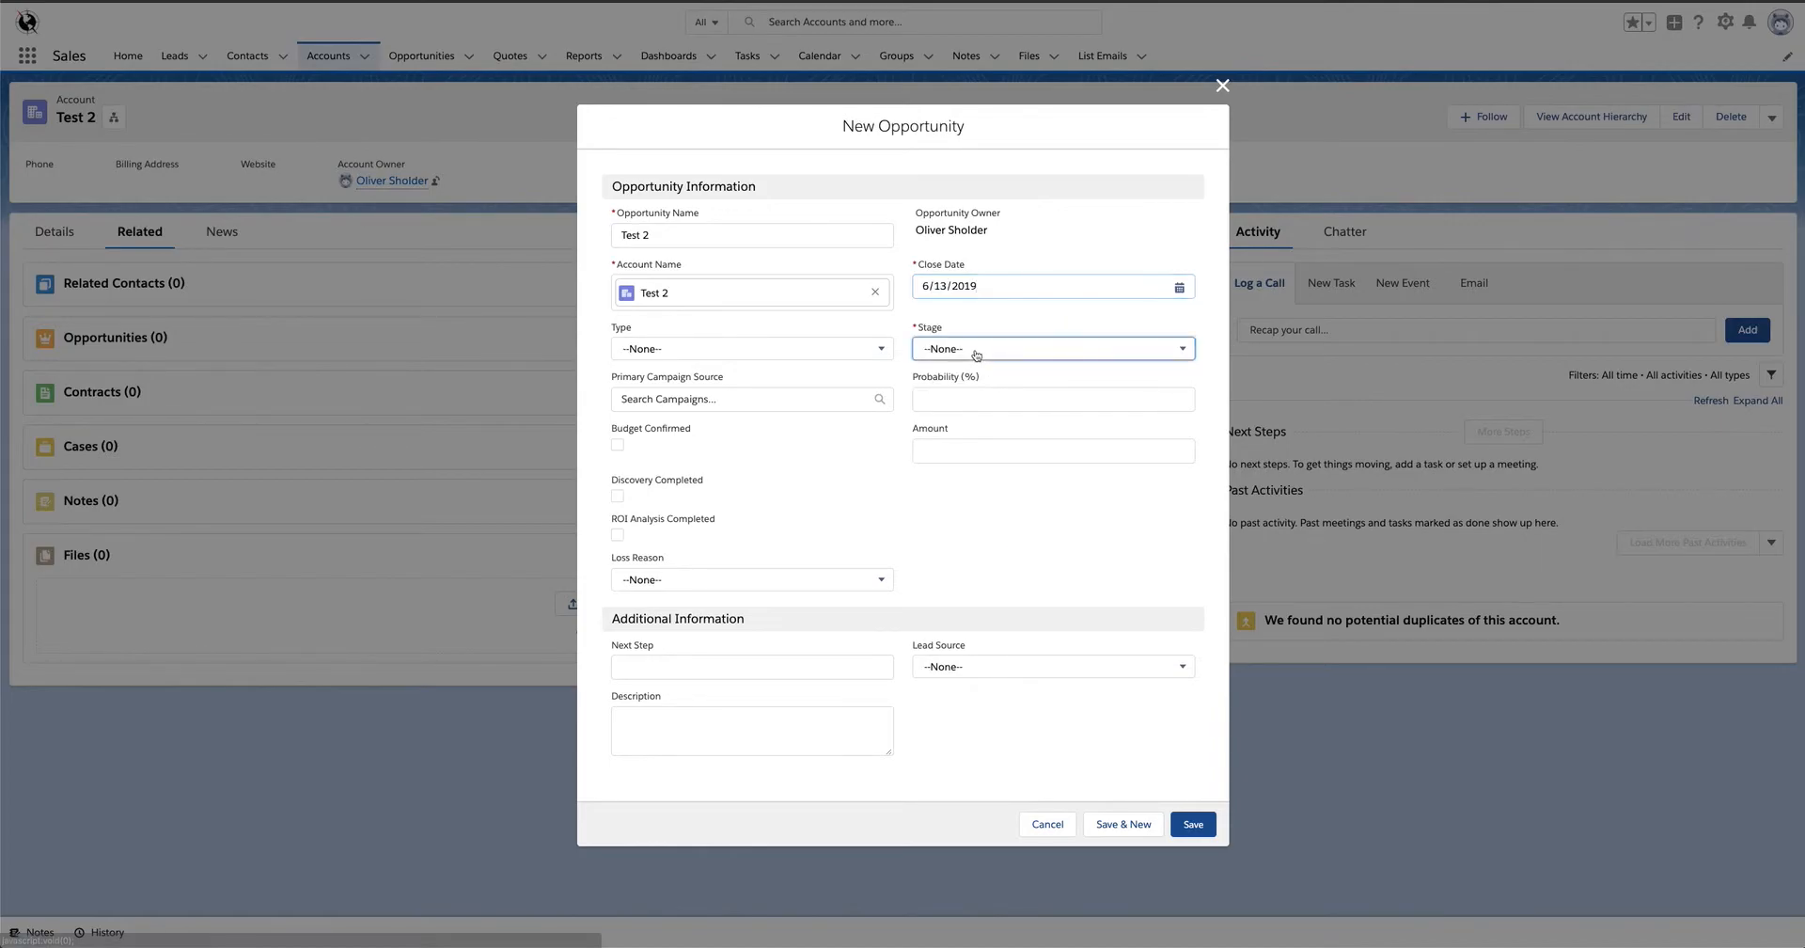
{"action": "left_click", "coordinate": [1008, 512]}
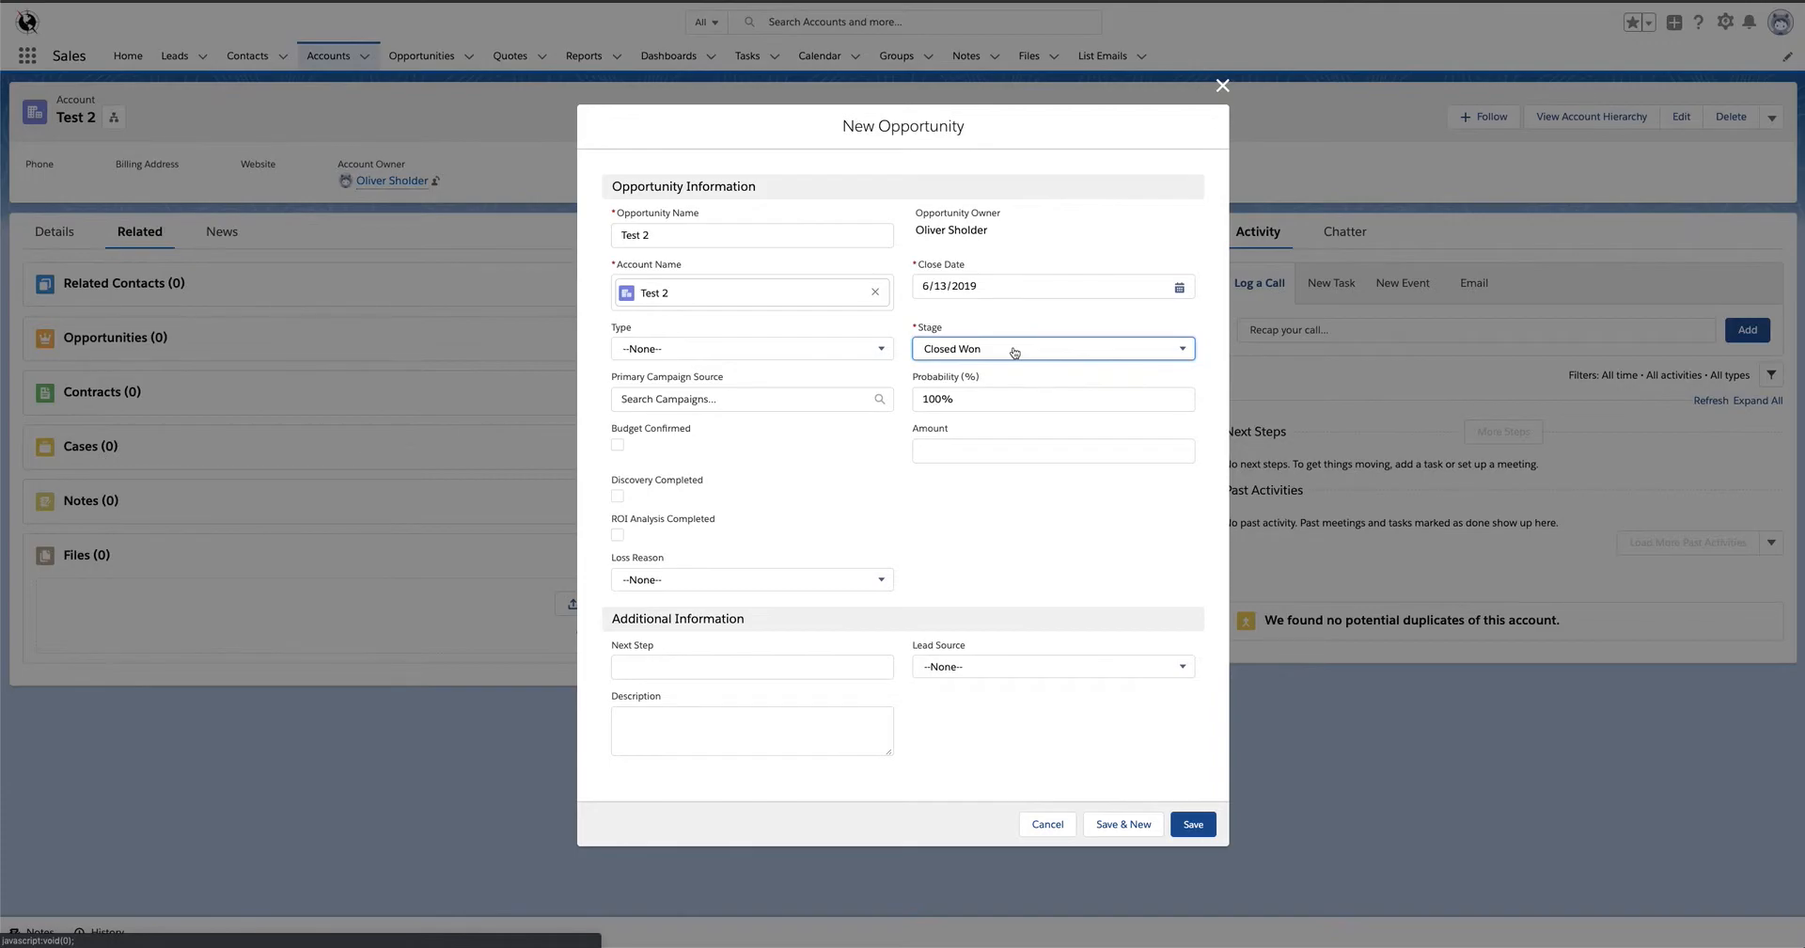
{"action": "left_click", "coordinate": [1193, 824]}
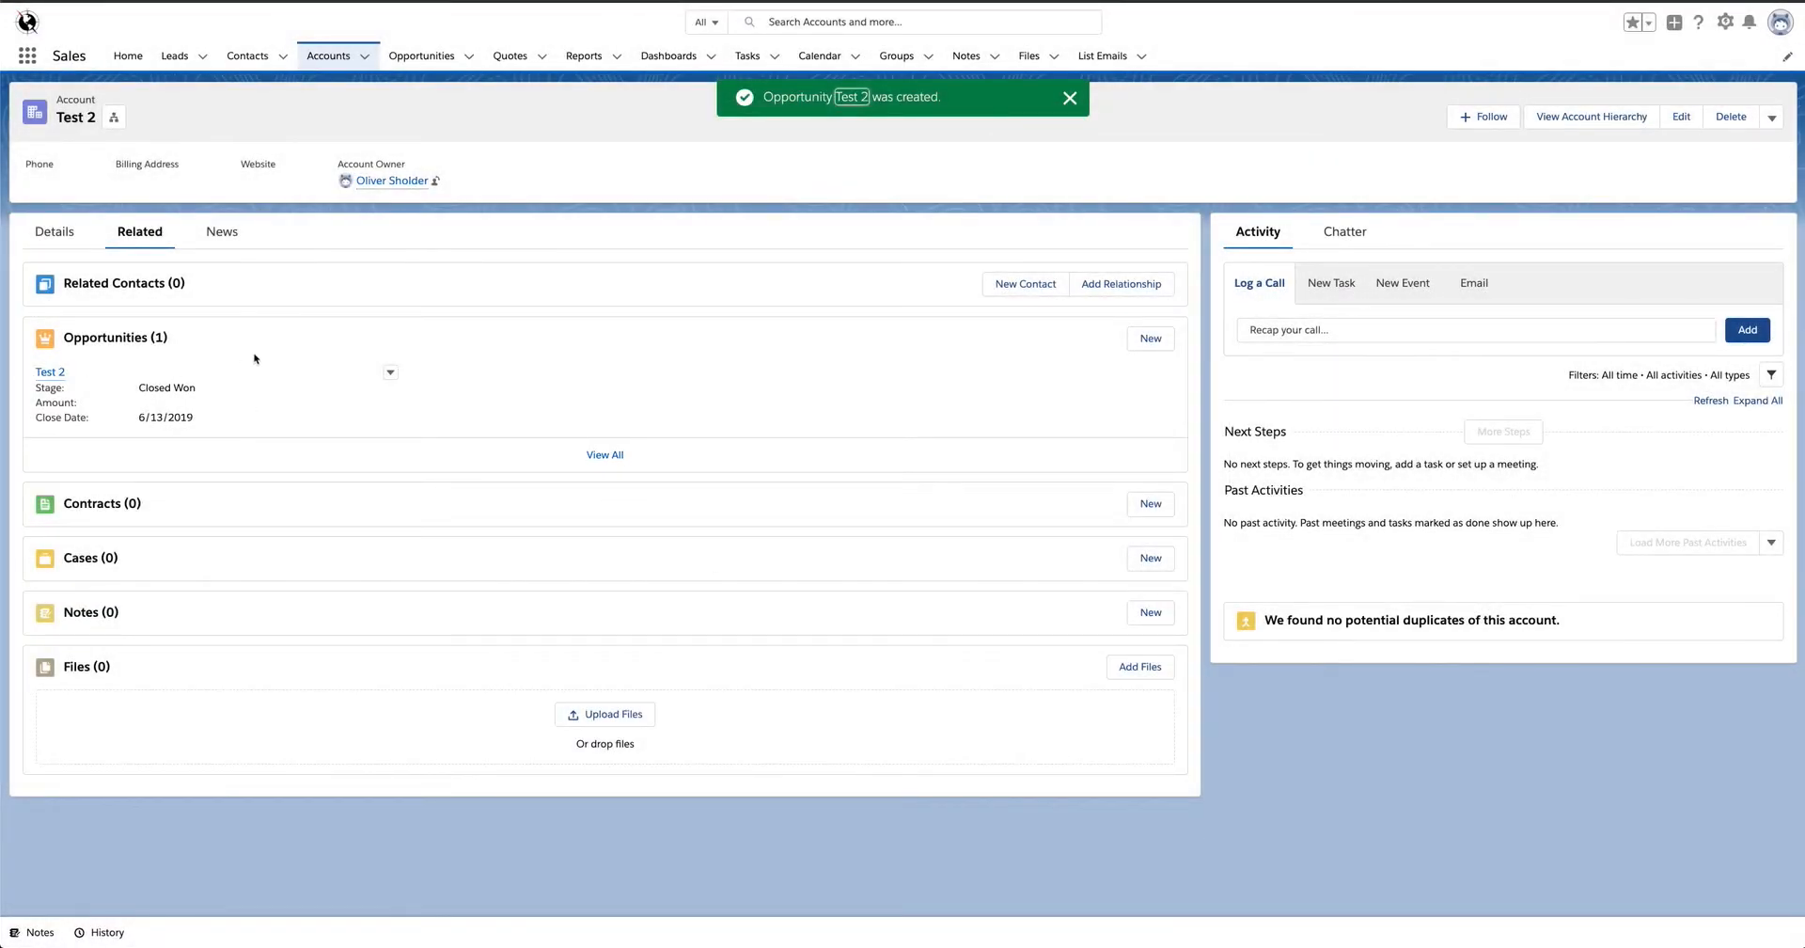
Reload the accounts list and reopen the Test 2 account's details to check its Type.
{"action": "left_click", "coordinate": [25, 242]}
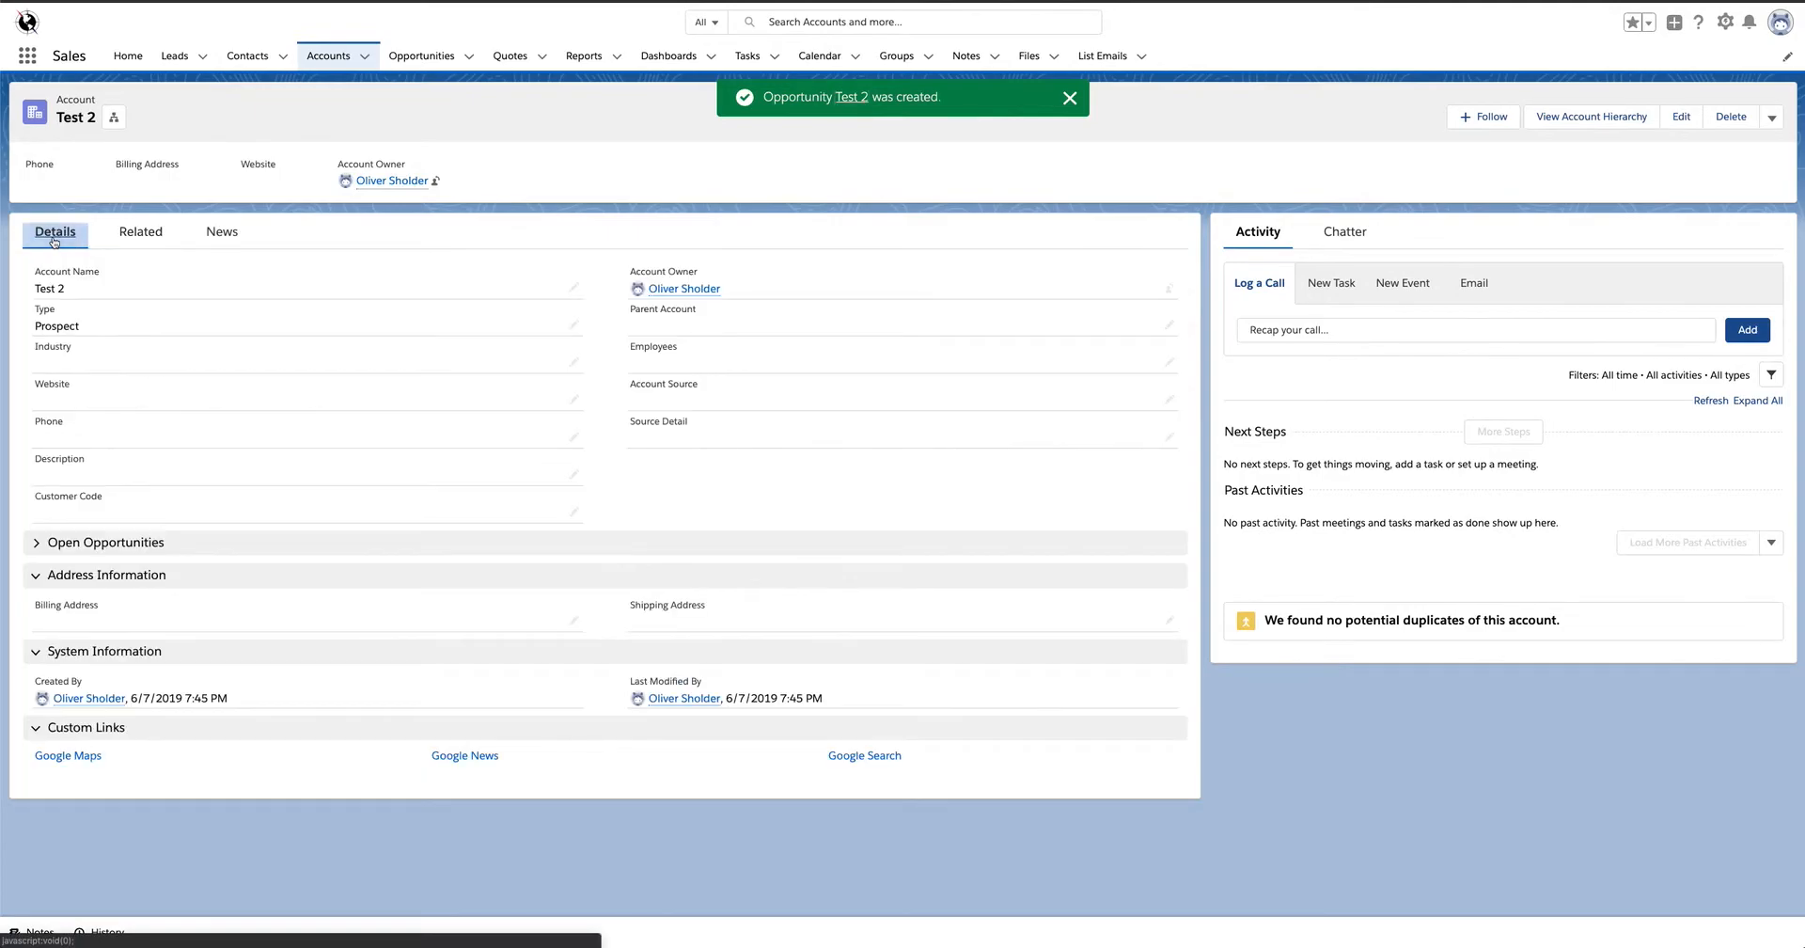
{"action": "left_click", "coordinate": [321, 58]}
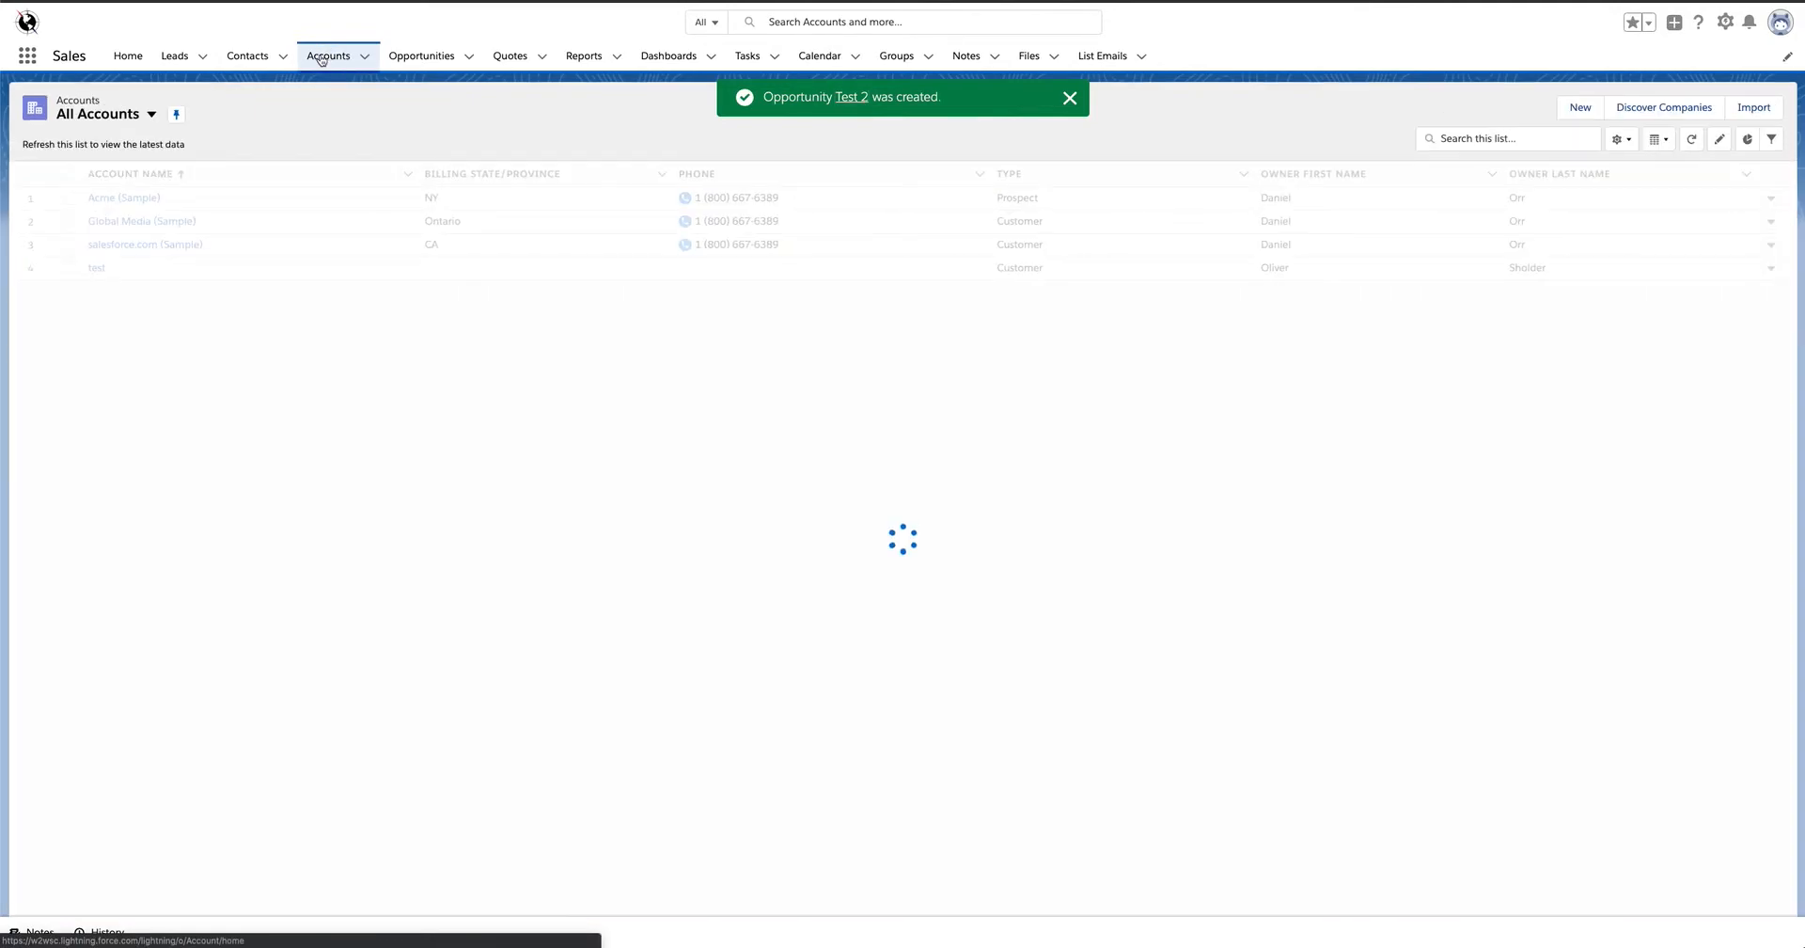
{"action": "left_click", "coordinate": [422, 66]}
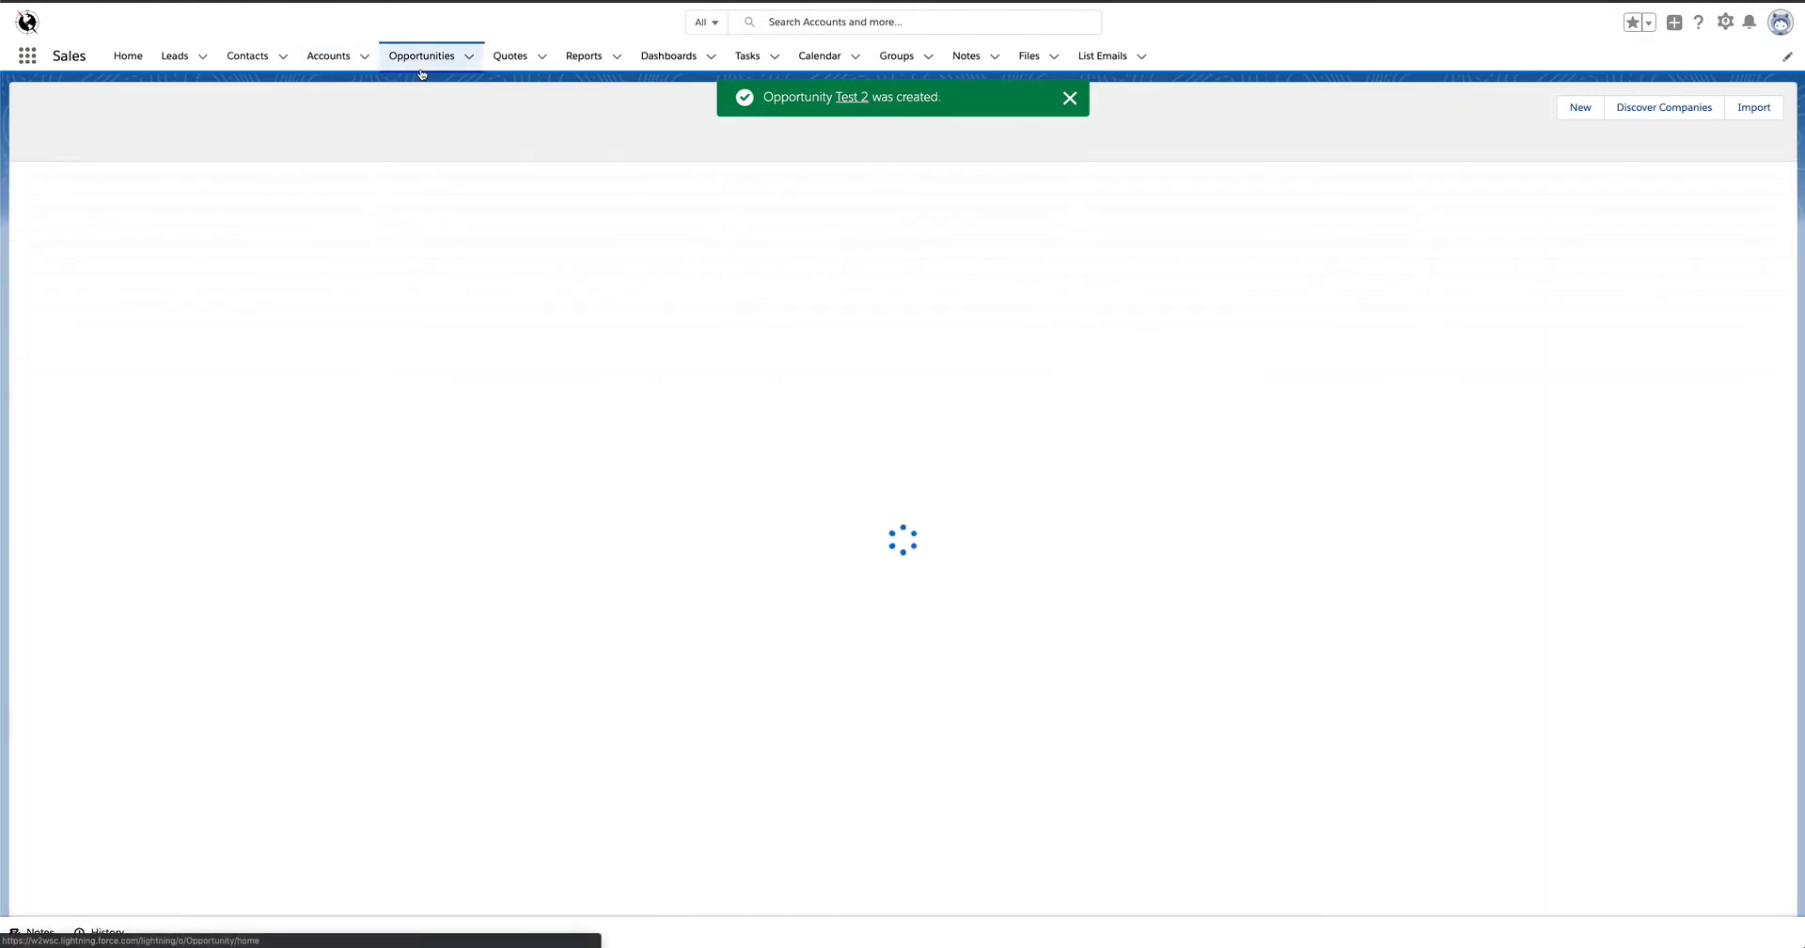
{"action": "left_click", "coordinate": [328, 58]}
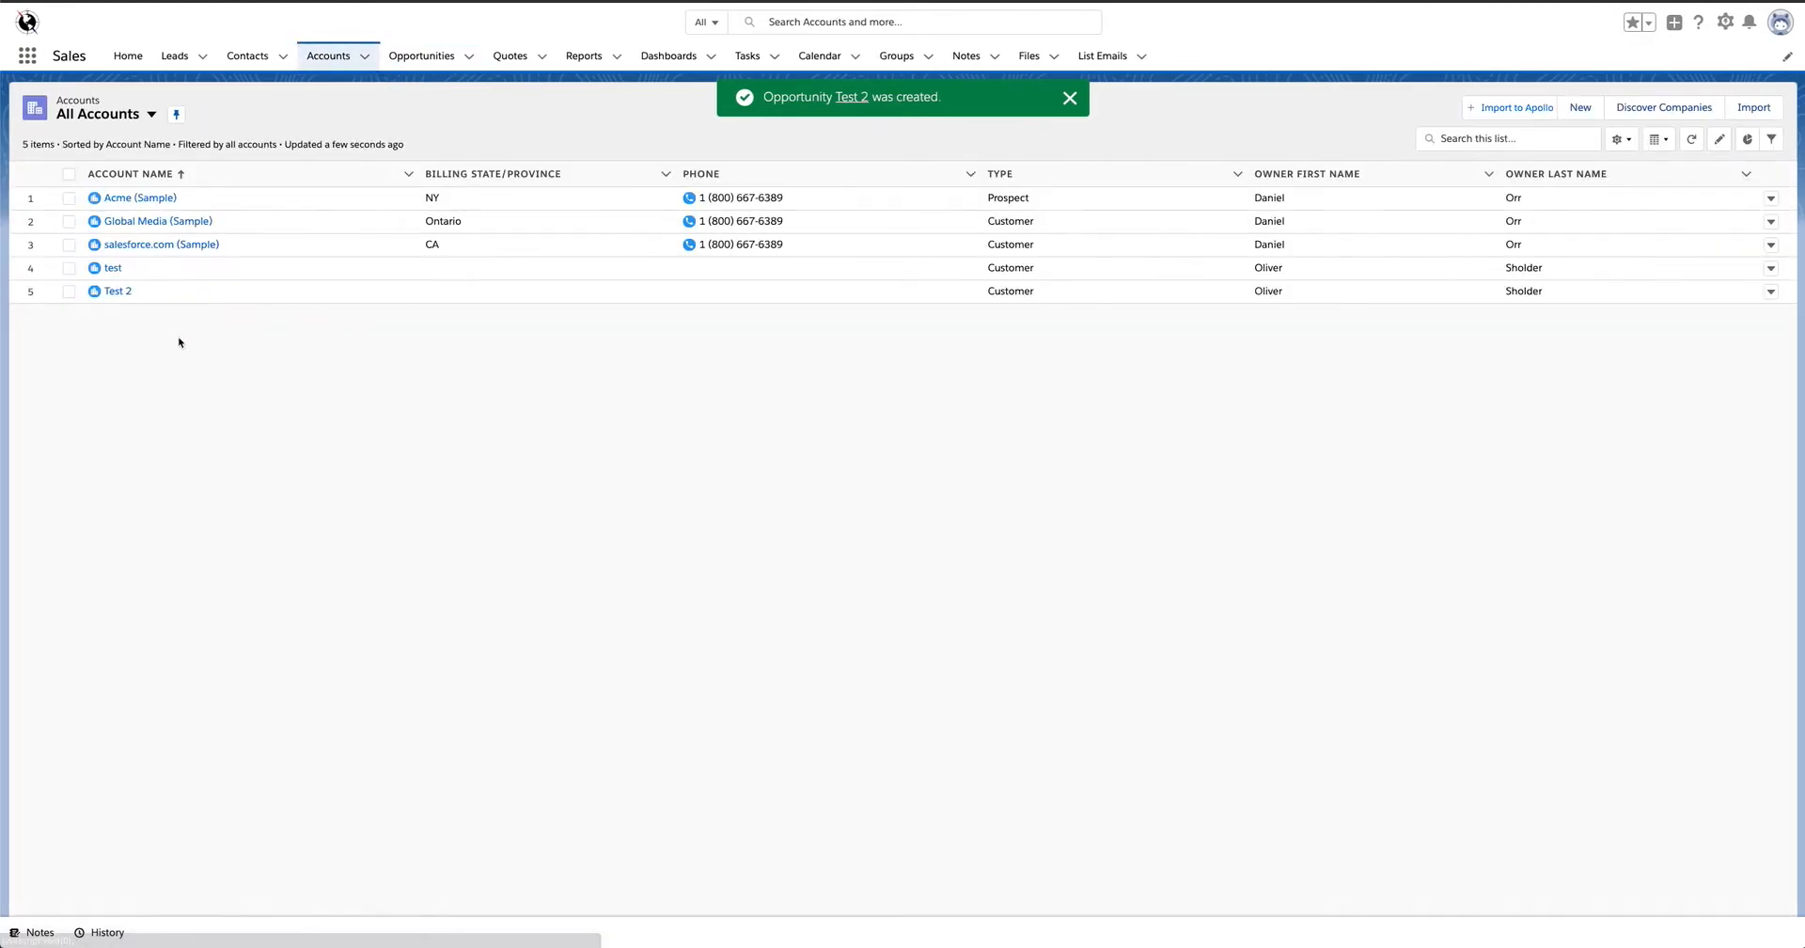
{"action": "left_click", "coordinate": [120, 291]}
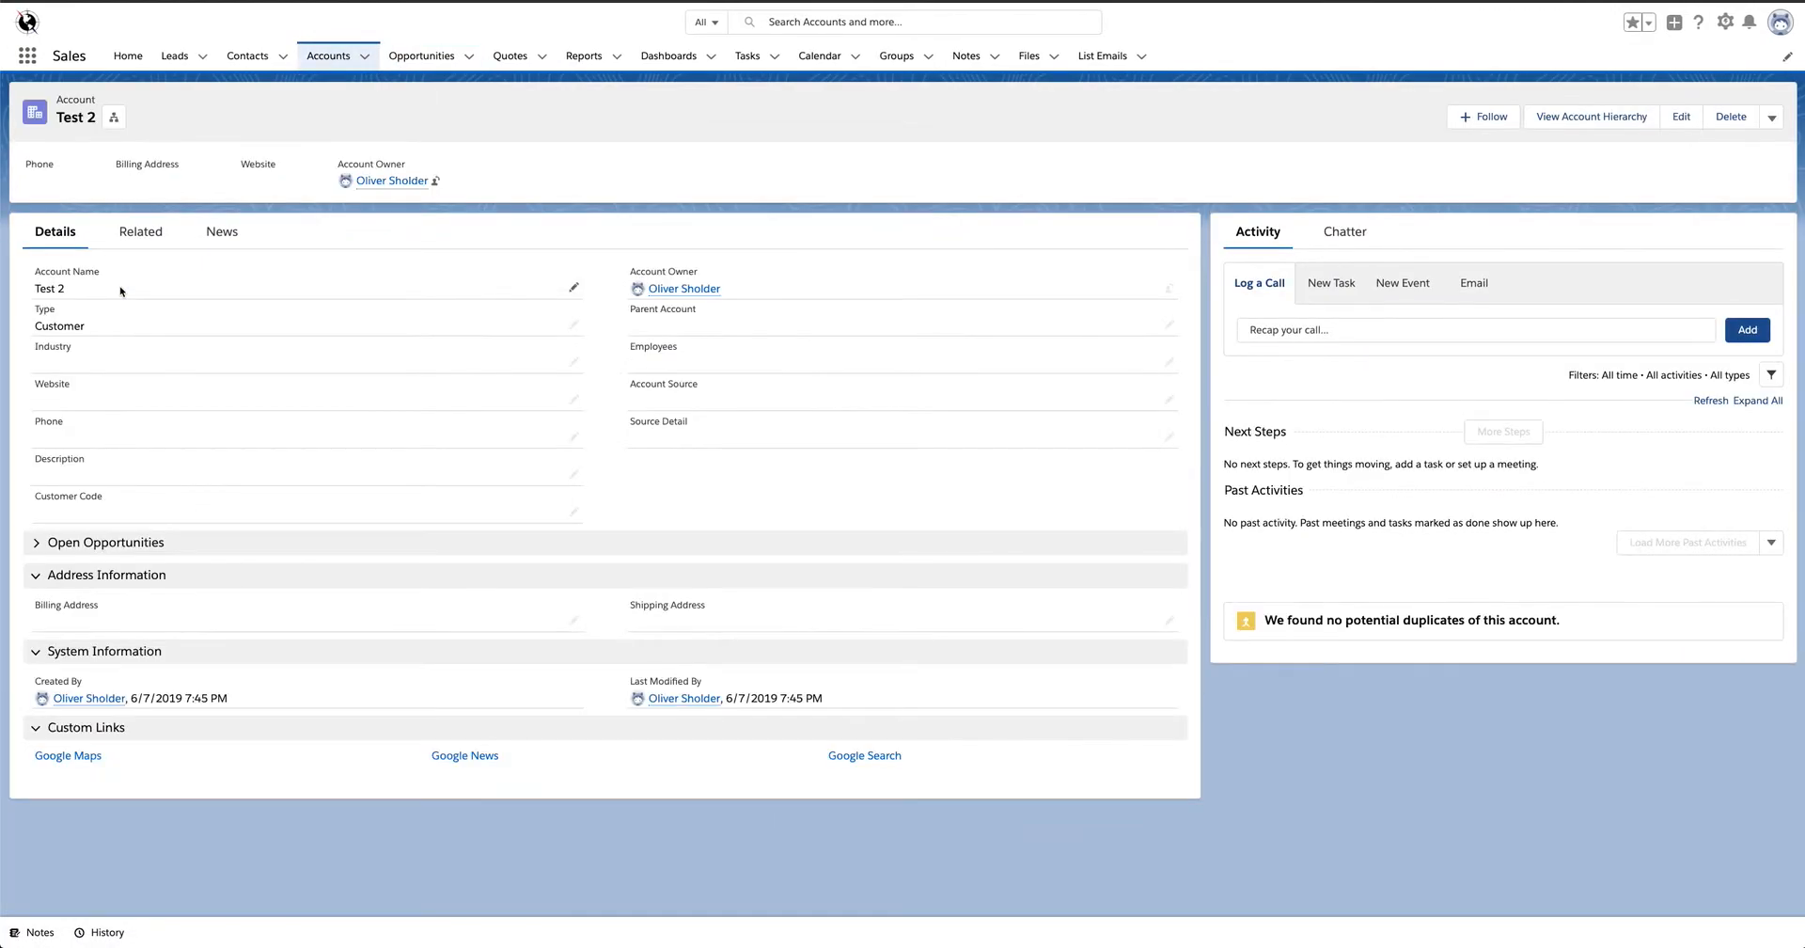